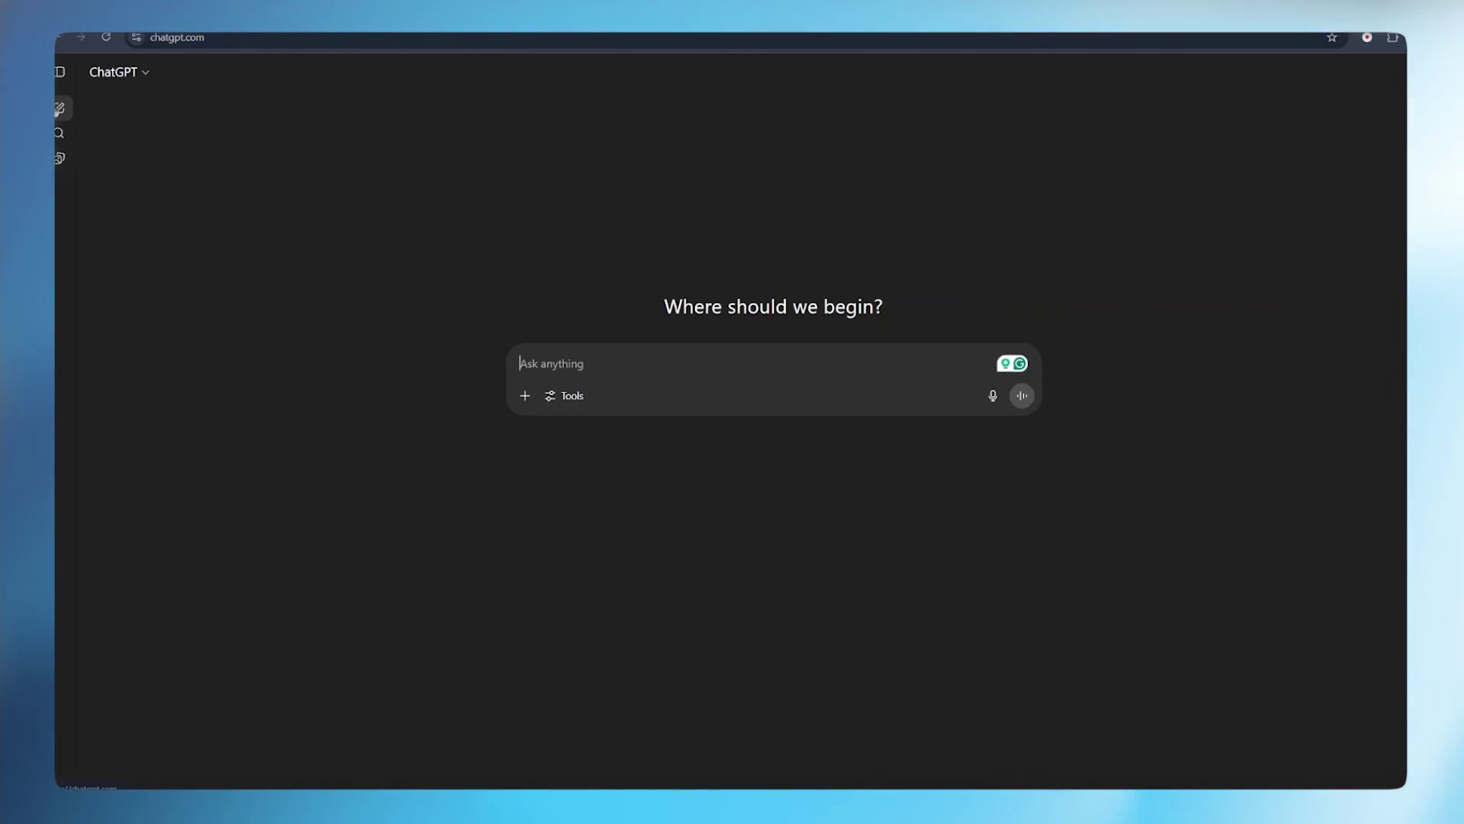
# - Paste the kids' animation expert prompt for a toddler fruit-names lesson into ChatGPT and send it
pyautogui.hotkey('ctrl', 'v')
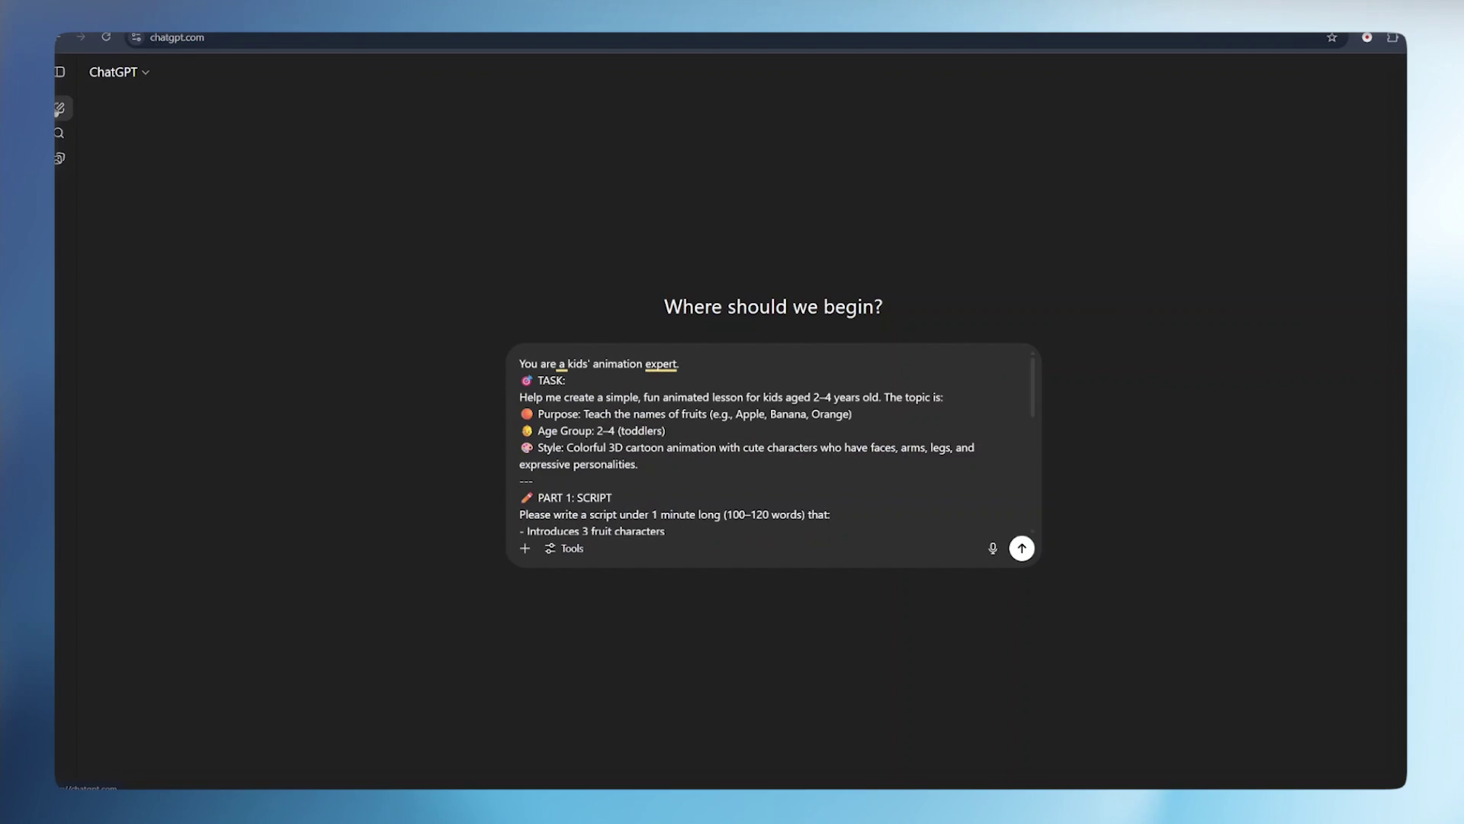
pyautogui.press('Return')
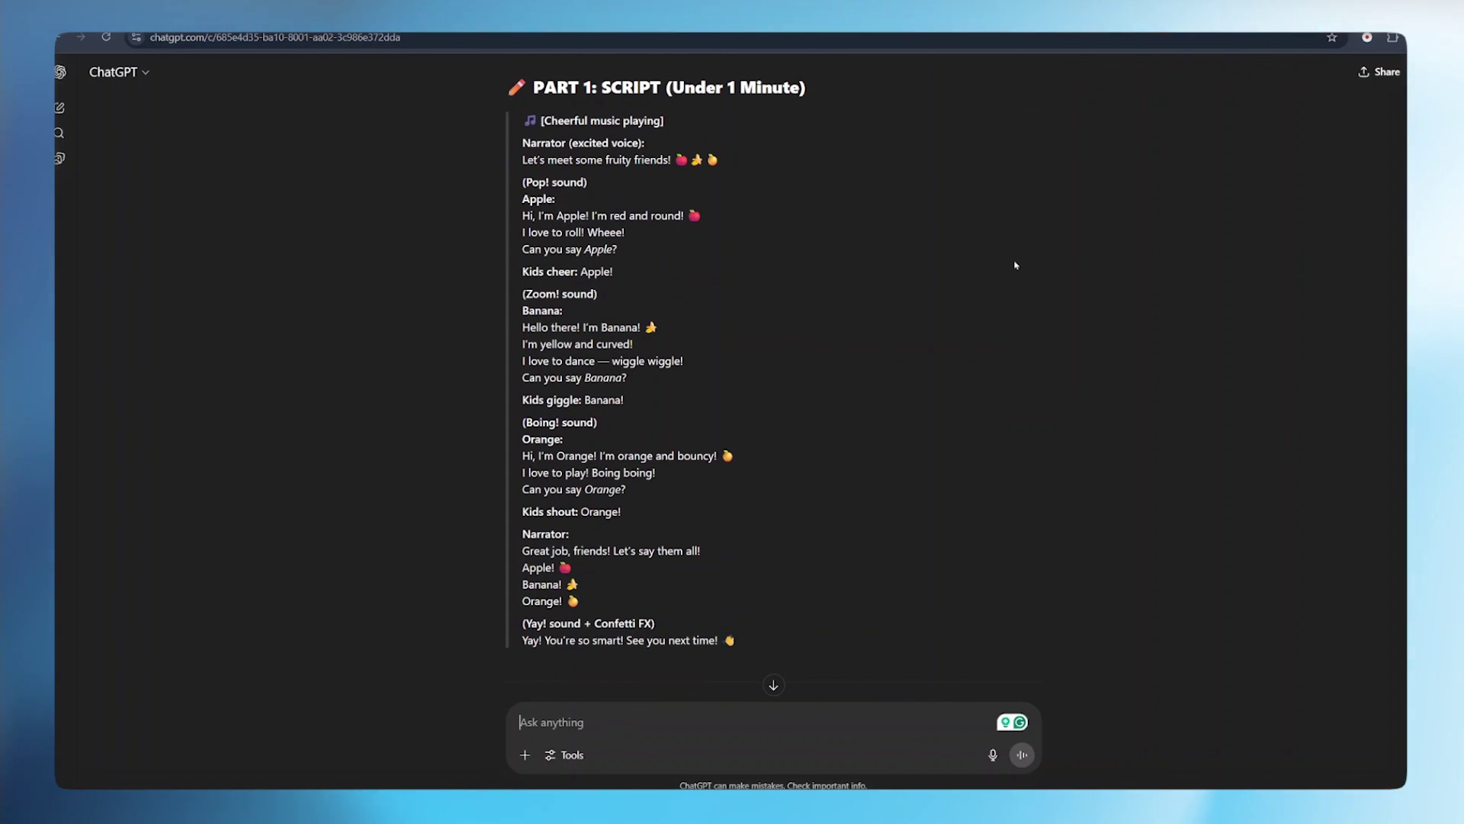
# - Read through ChatGPT's Part 1 script and Part 2 Apple, Banana and Orange character prompts
pyautogui.scroll(-3, 1015, 265)
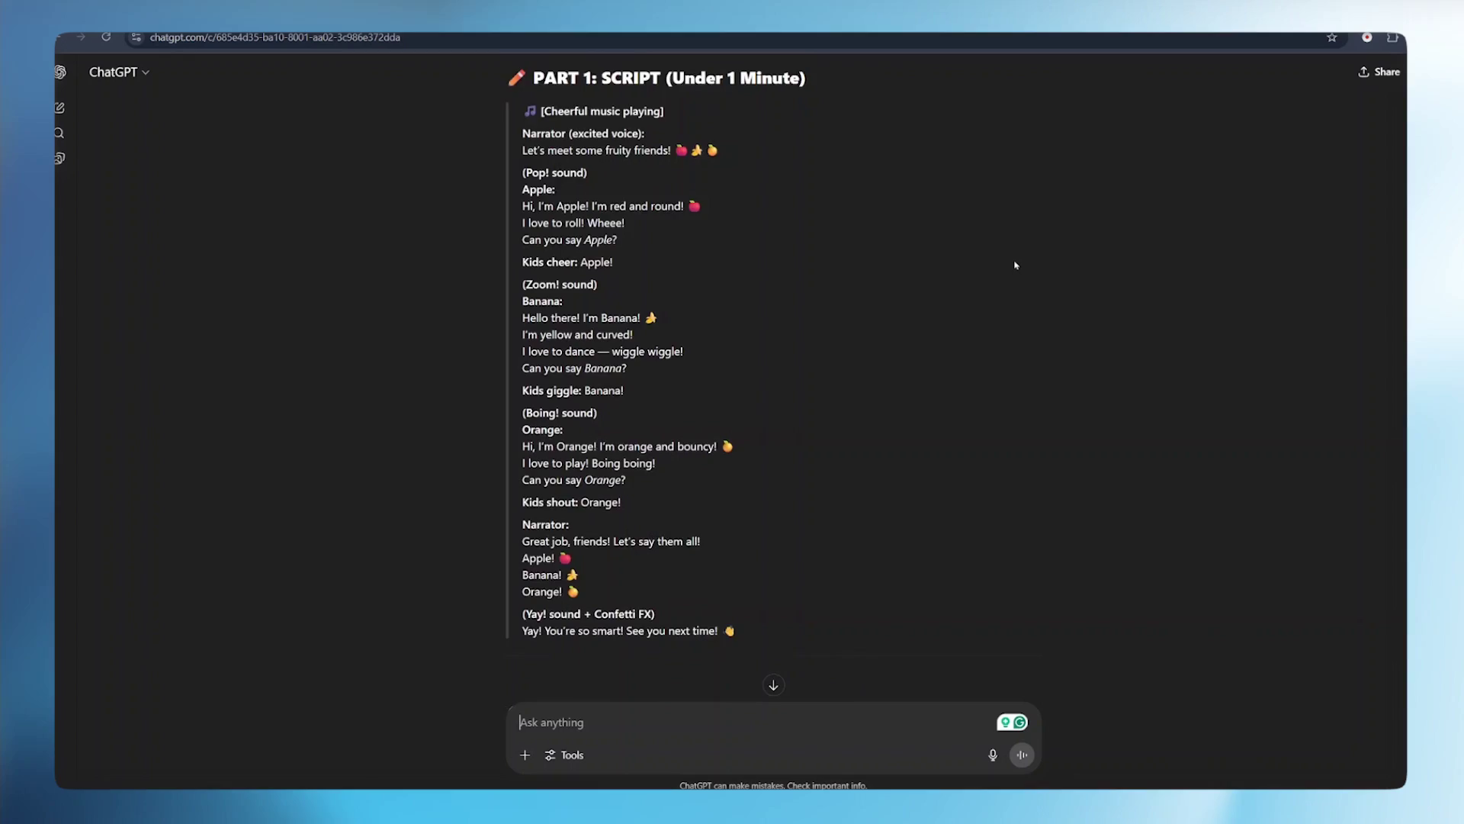
pyautogui.scroll(-3, 1015, 265)
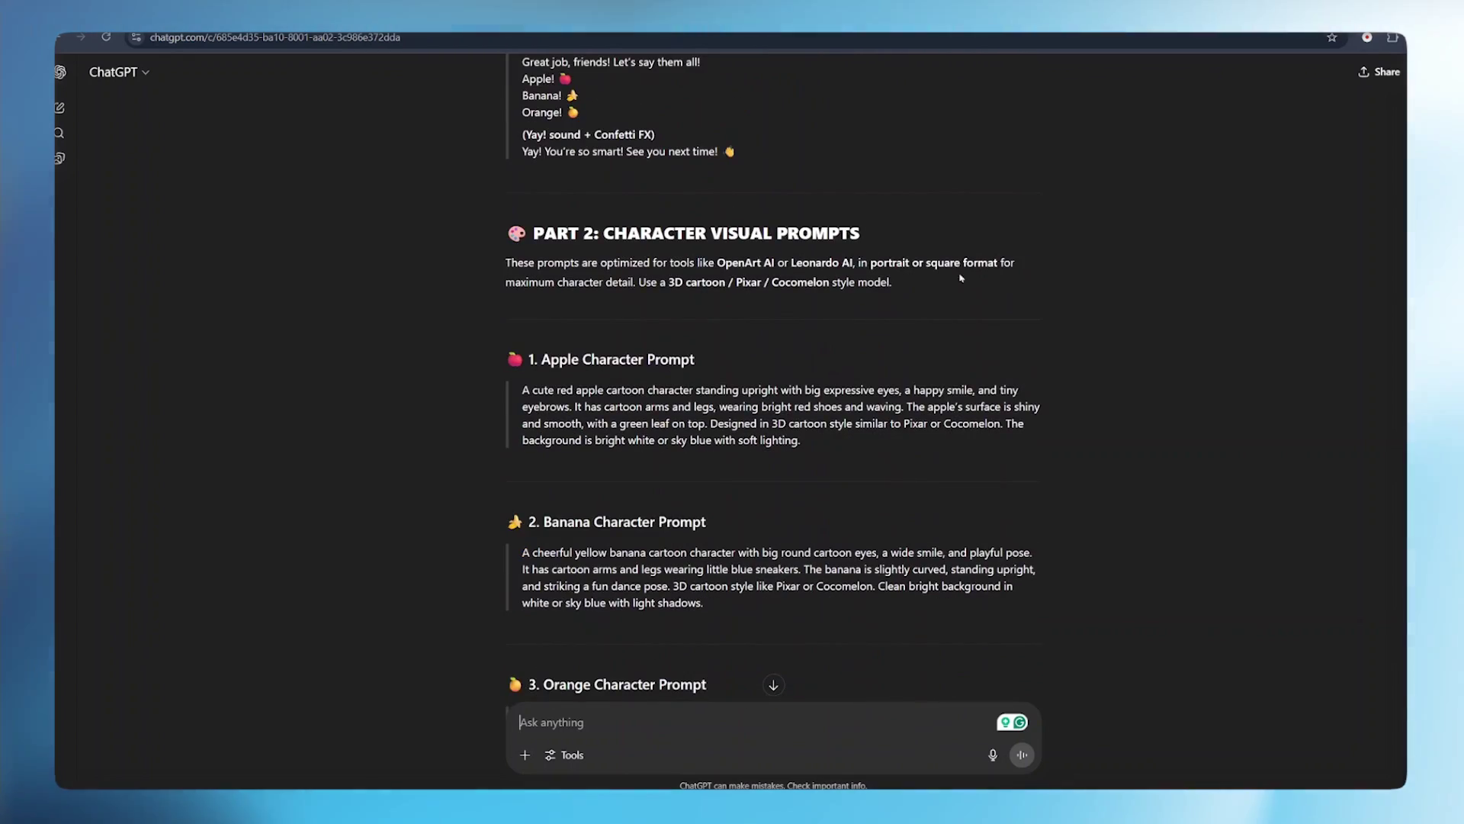
pyautogui.click(774, 684)
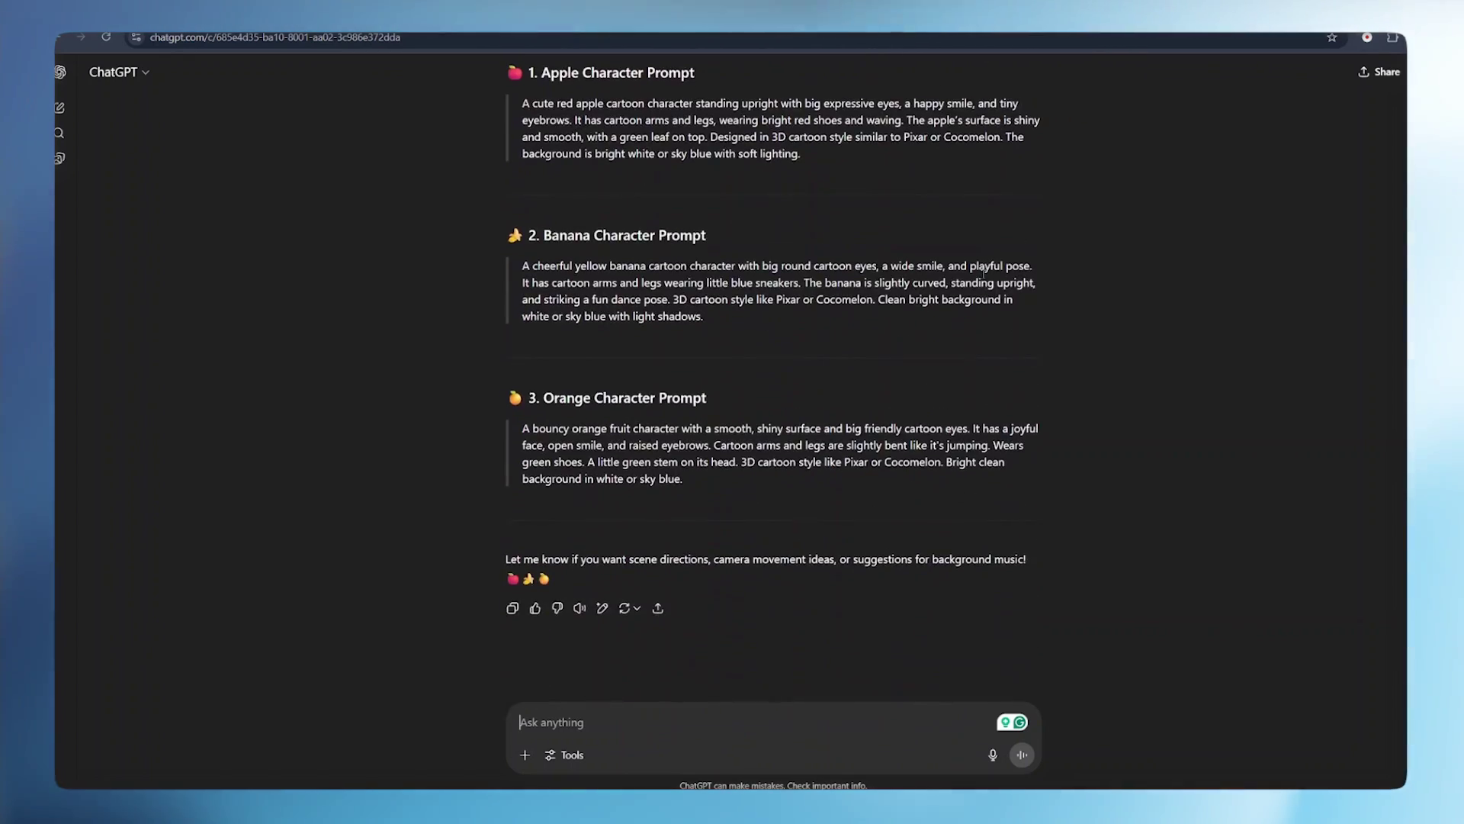
pyautogui.scroll(20, 982, 279)
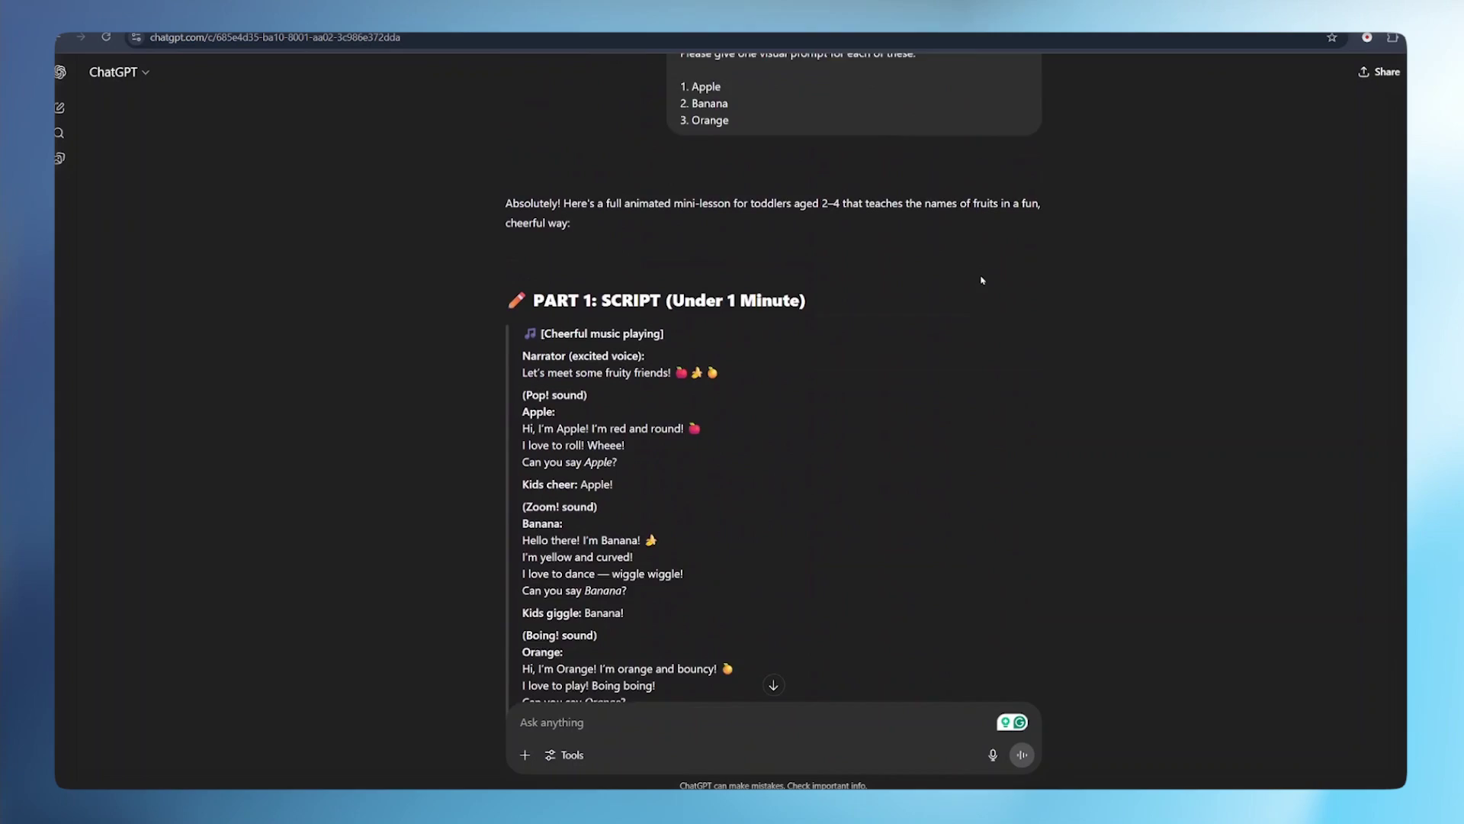
pyautogui.scroll(-1, 983, 280)
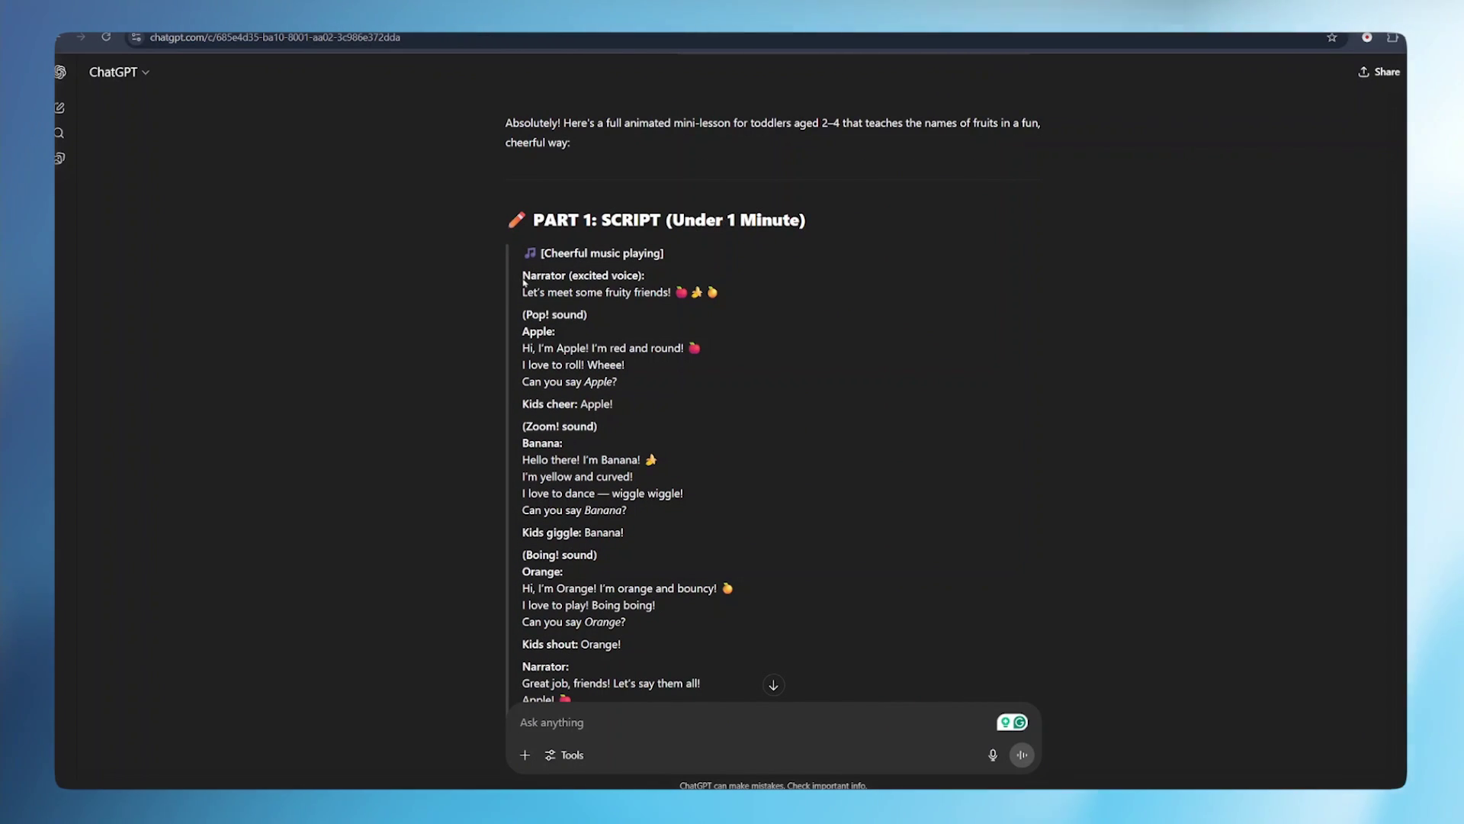
pyautogui.scroll(-4, 566, 387)
pyautogui.scroll(-2, 566, 387)
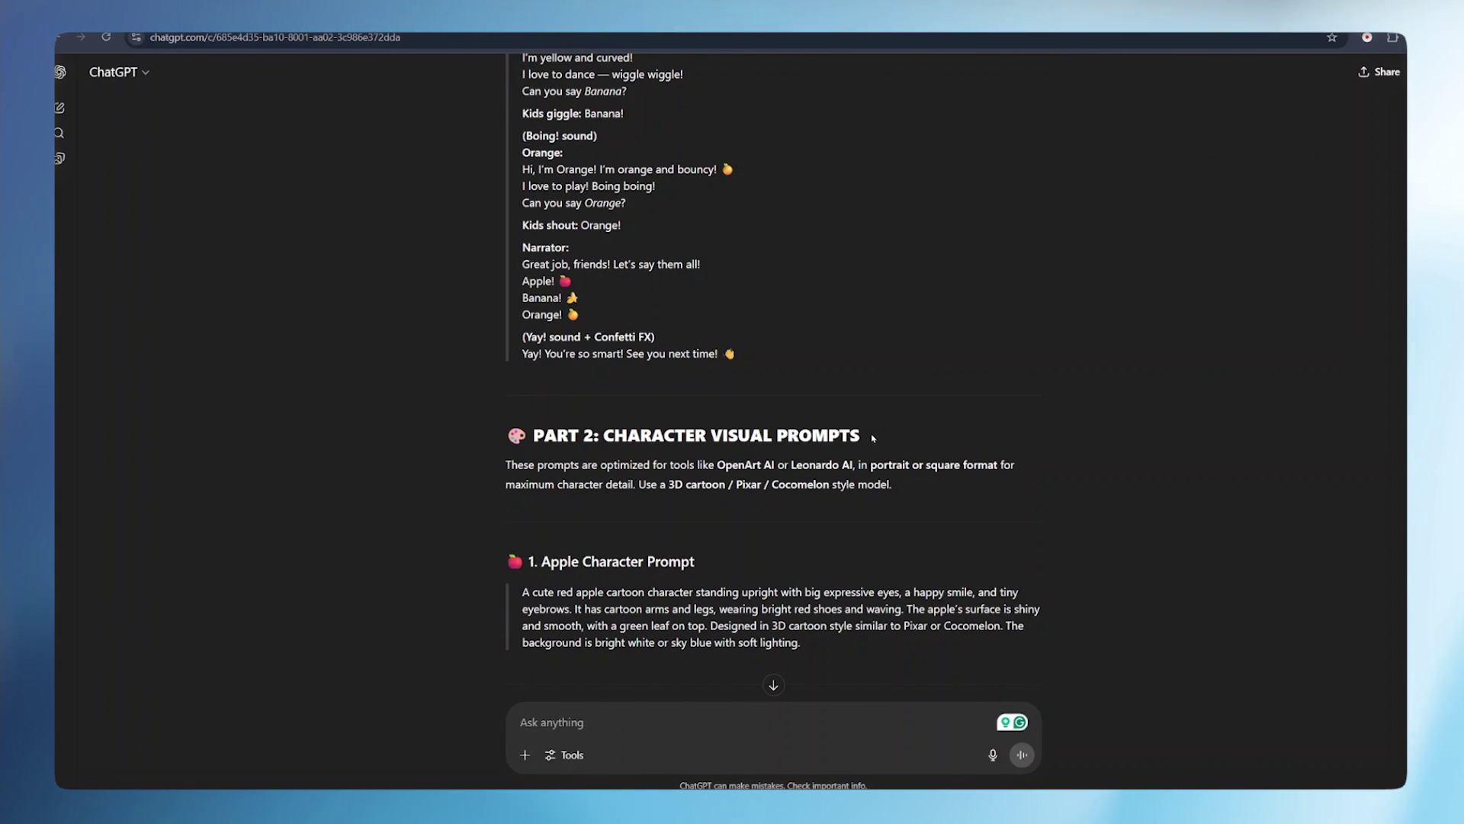
pyautogui.scroll(-5, 757, 435)
pyautogui.scroll(-2, 630, 347)
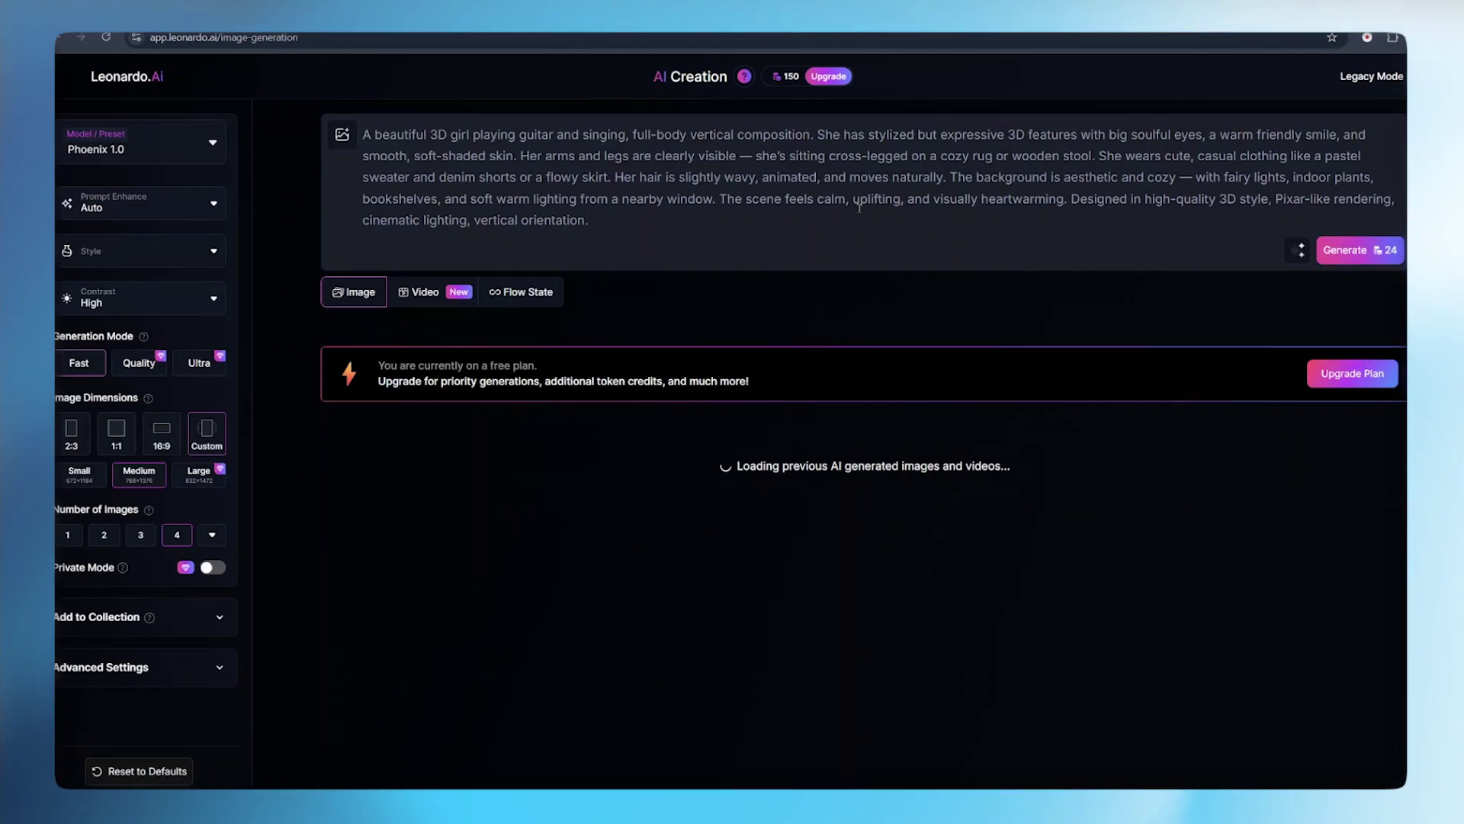
# - Replace Leonardo's guitar-girl prompt with the Apple character prompt copied from ChatGPT
pyautogui.moveTo(588, 222); pyautogui.dragTo(357, 143)
pyautogui.press('BackSpace')
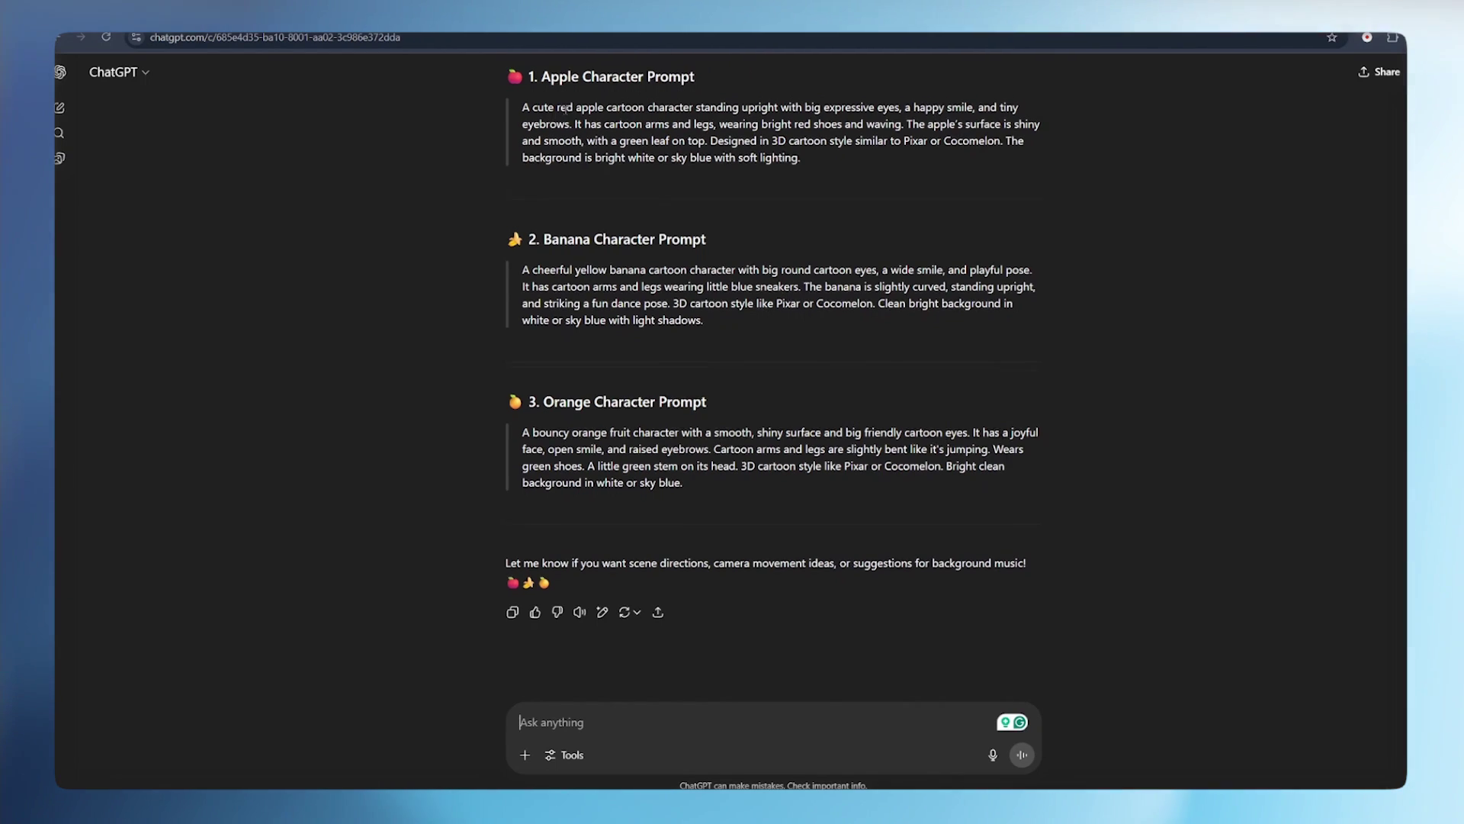
pyautogui.scroll(-1, 521, 171)
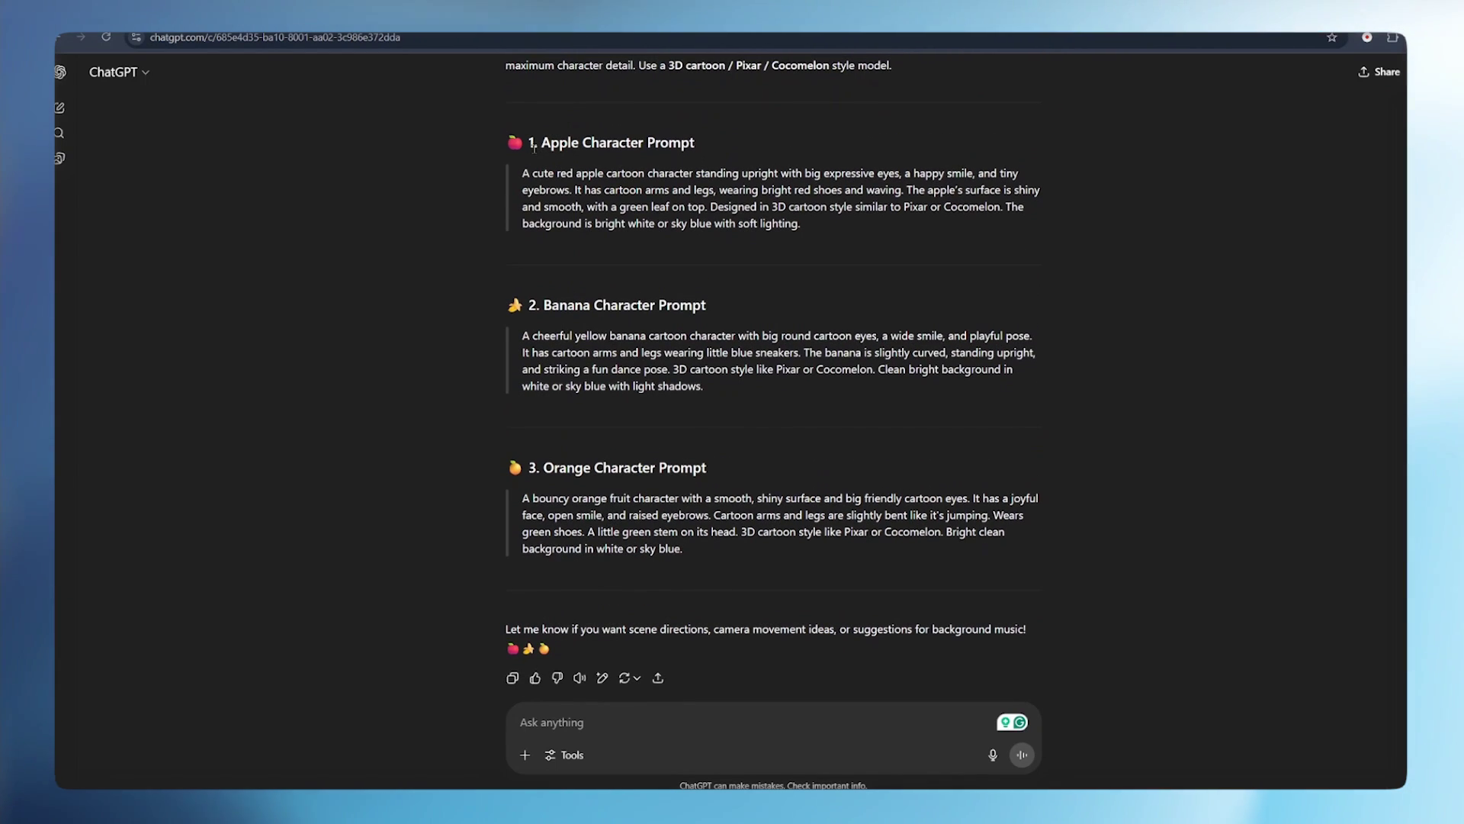
pyautogui.moveTo(521, 172); pyautogui.dragTo(800, 223)
pyautogui.hotkey('ctrl', 'c')
pyautogui.rightClick(836, 126)
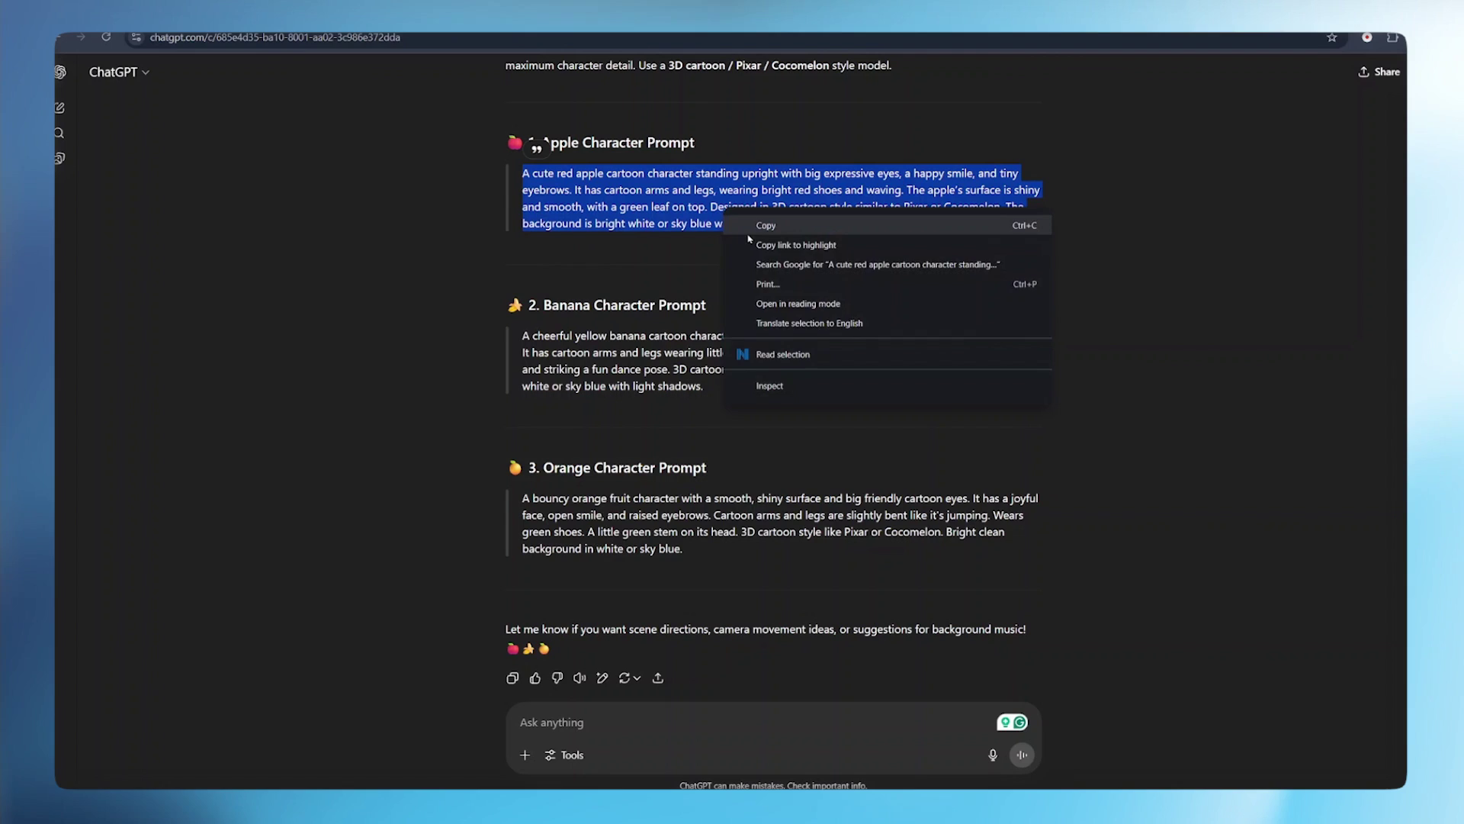
pyautogui.click(854, 134)
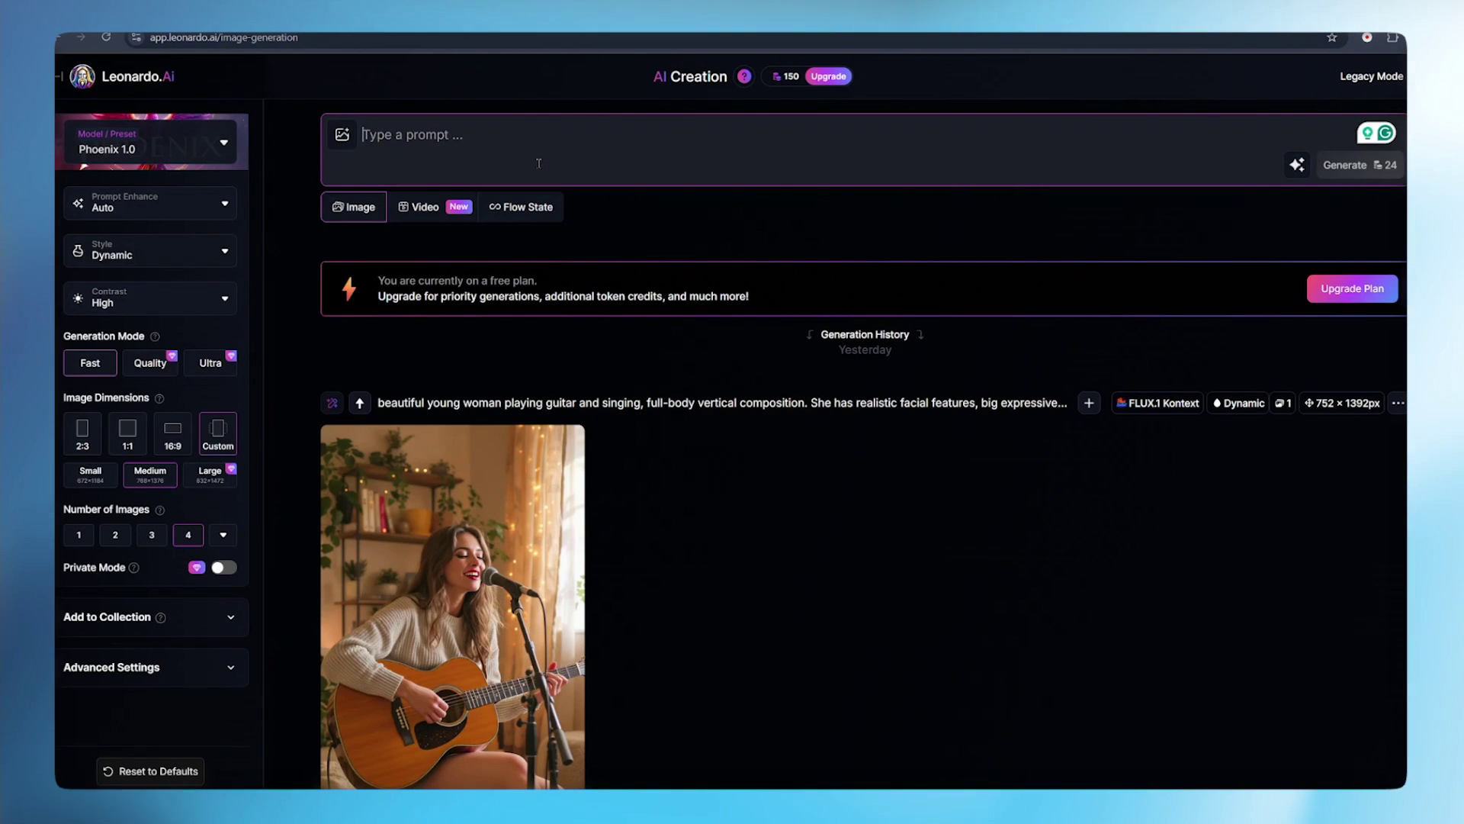
pyautogui.hotkey('ctrl', 'v')
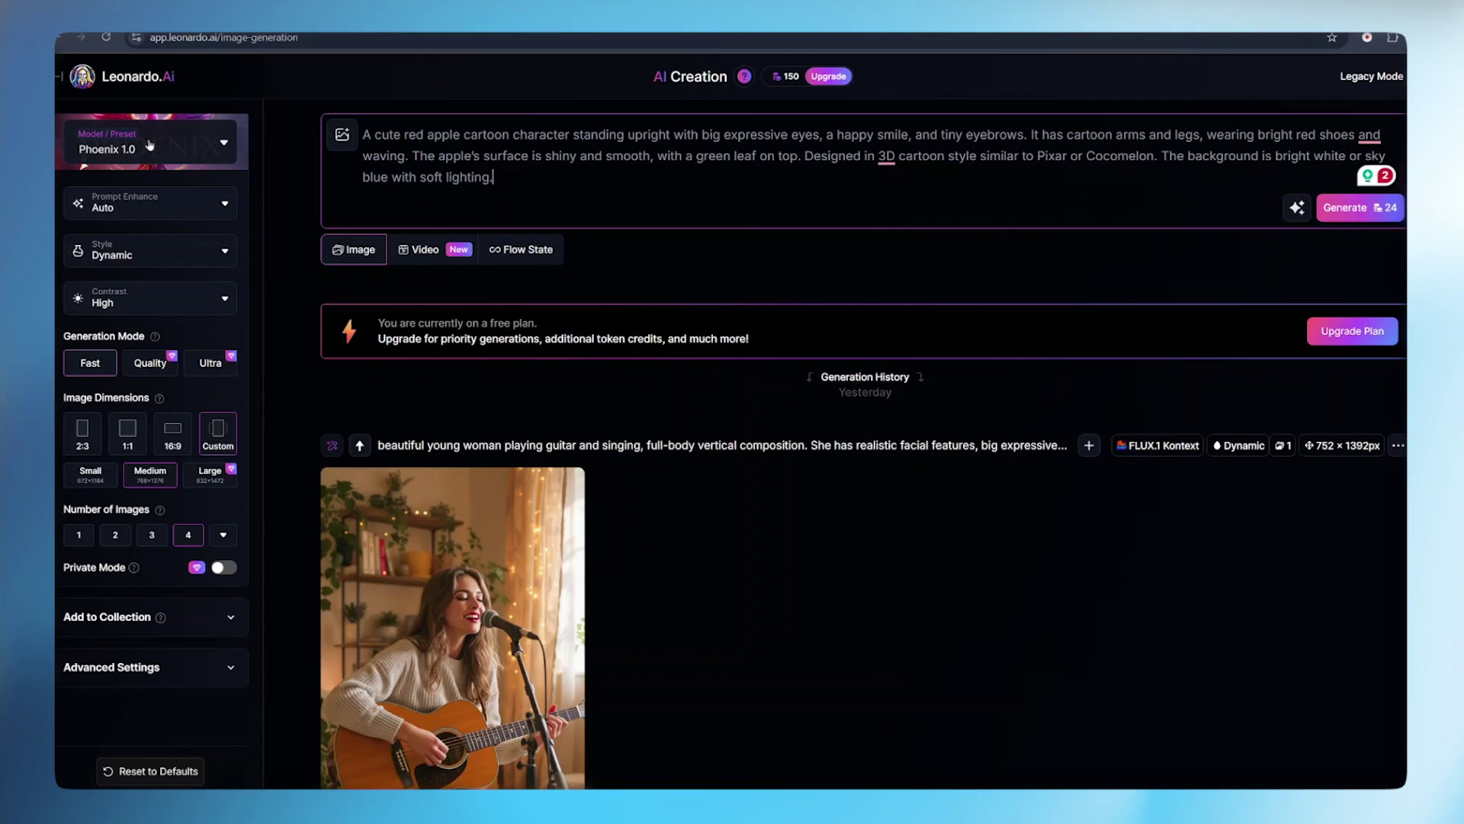
pyautogui.click(150, 145)
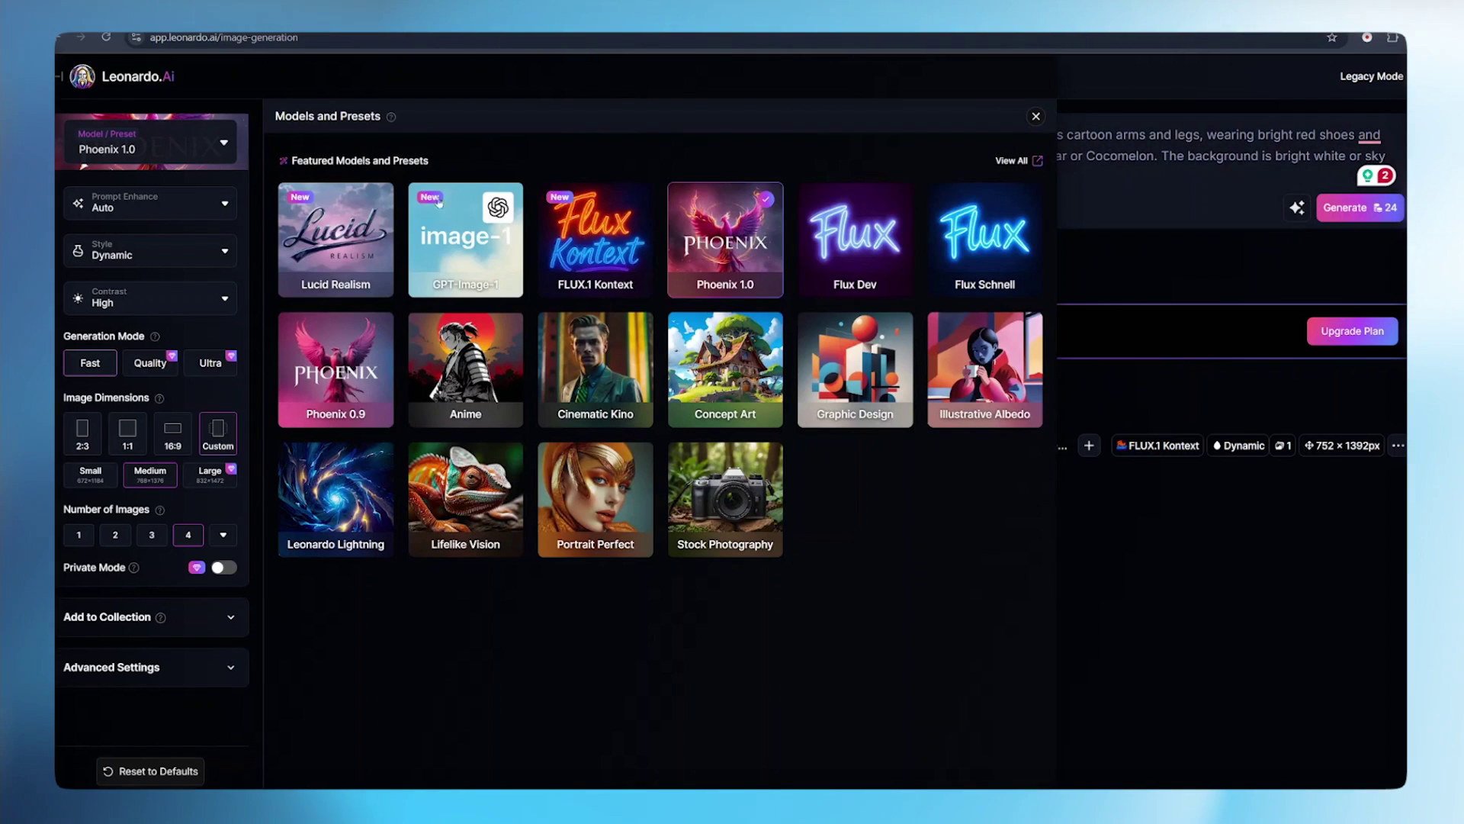
# - Generate the apple character at 16:9 using the FLUX.1 Kontext model
pyautogui.click(594, 233)
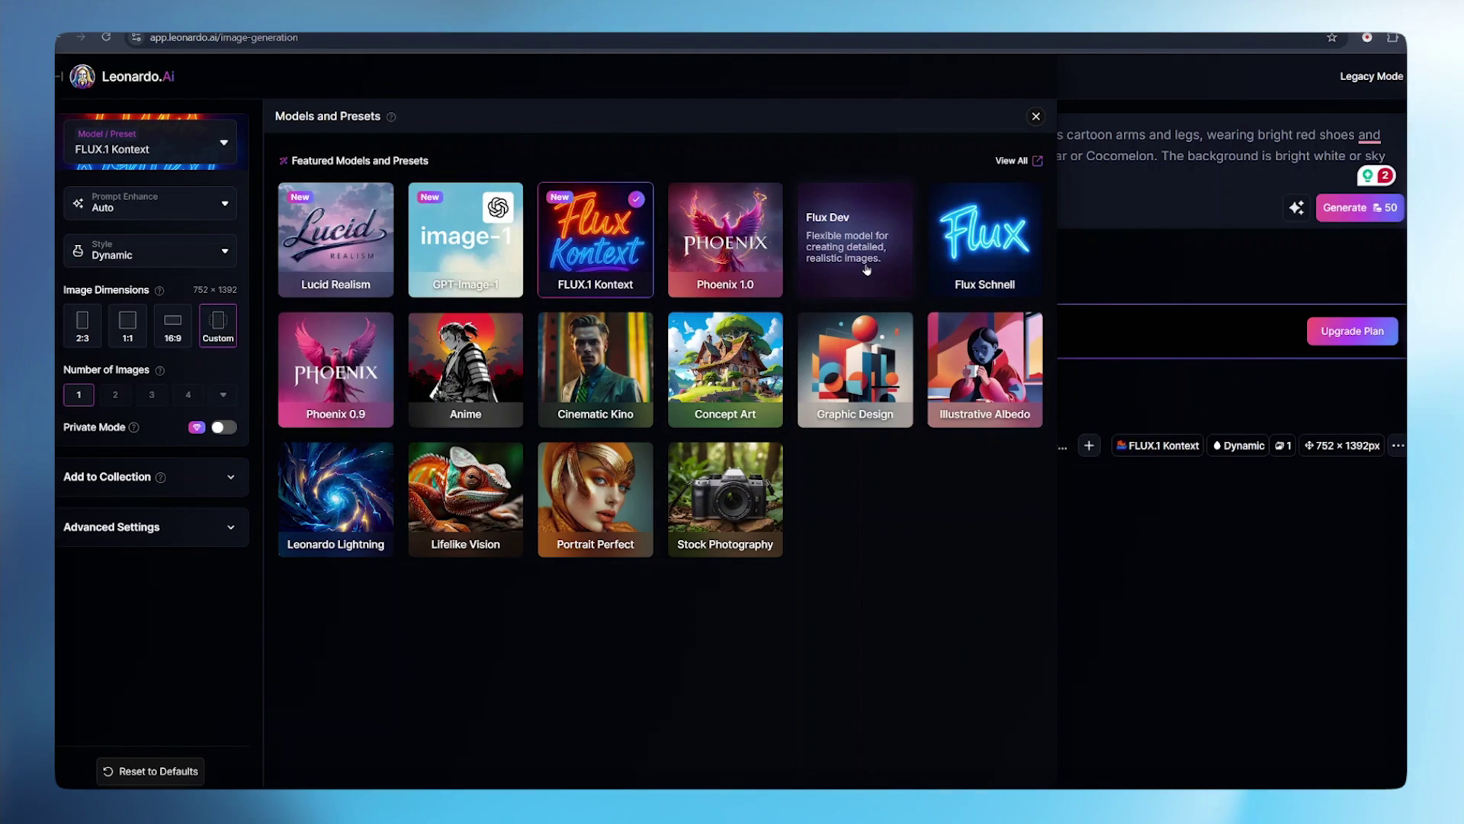
pyautogui.click(169, 340)
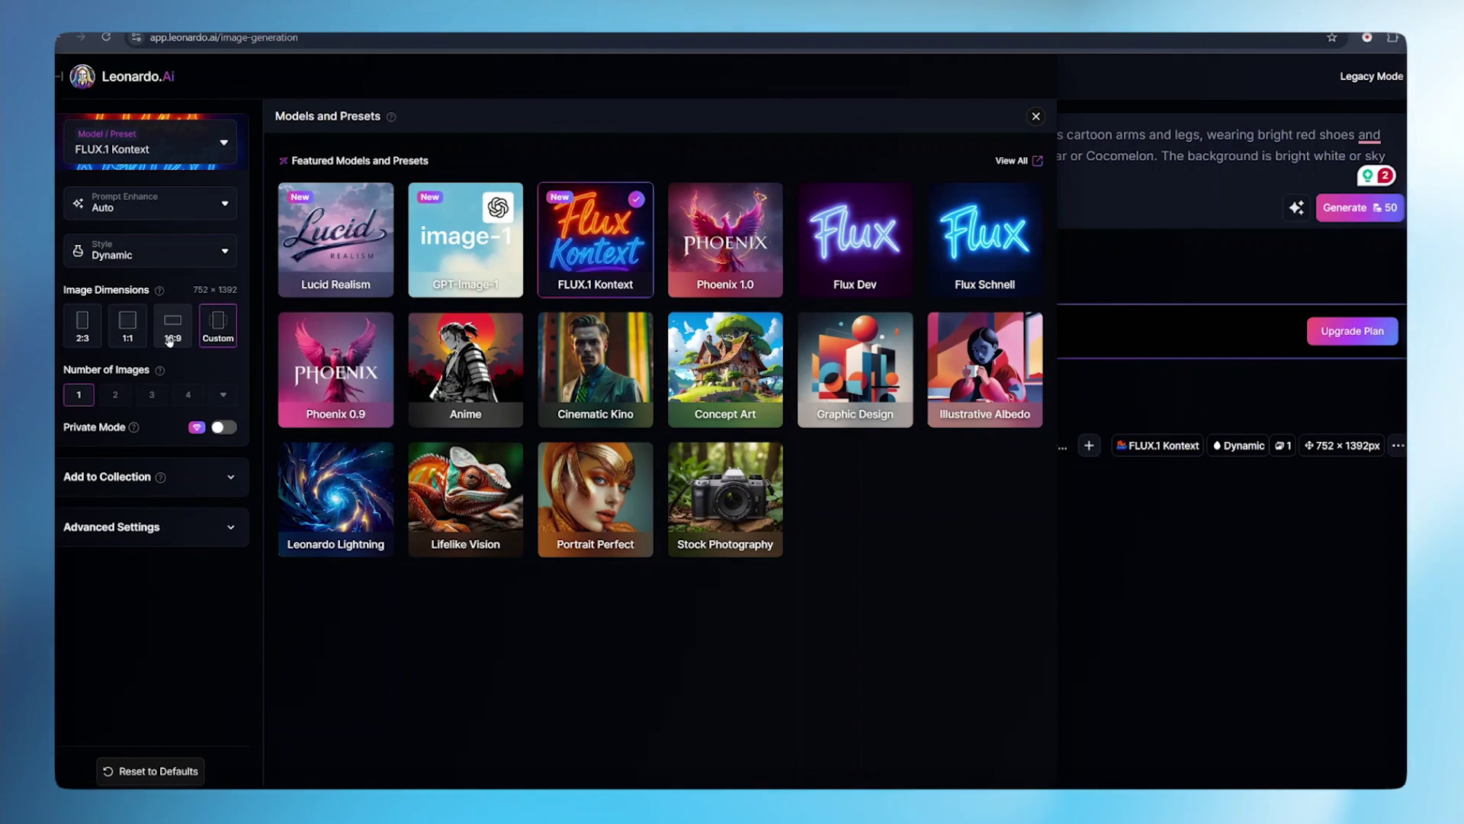
pyautogui.click(1035, 118)
pyautogui.click(1361, 209)
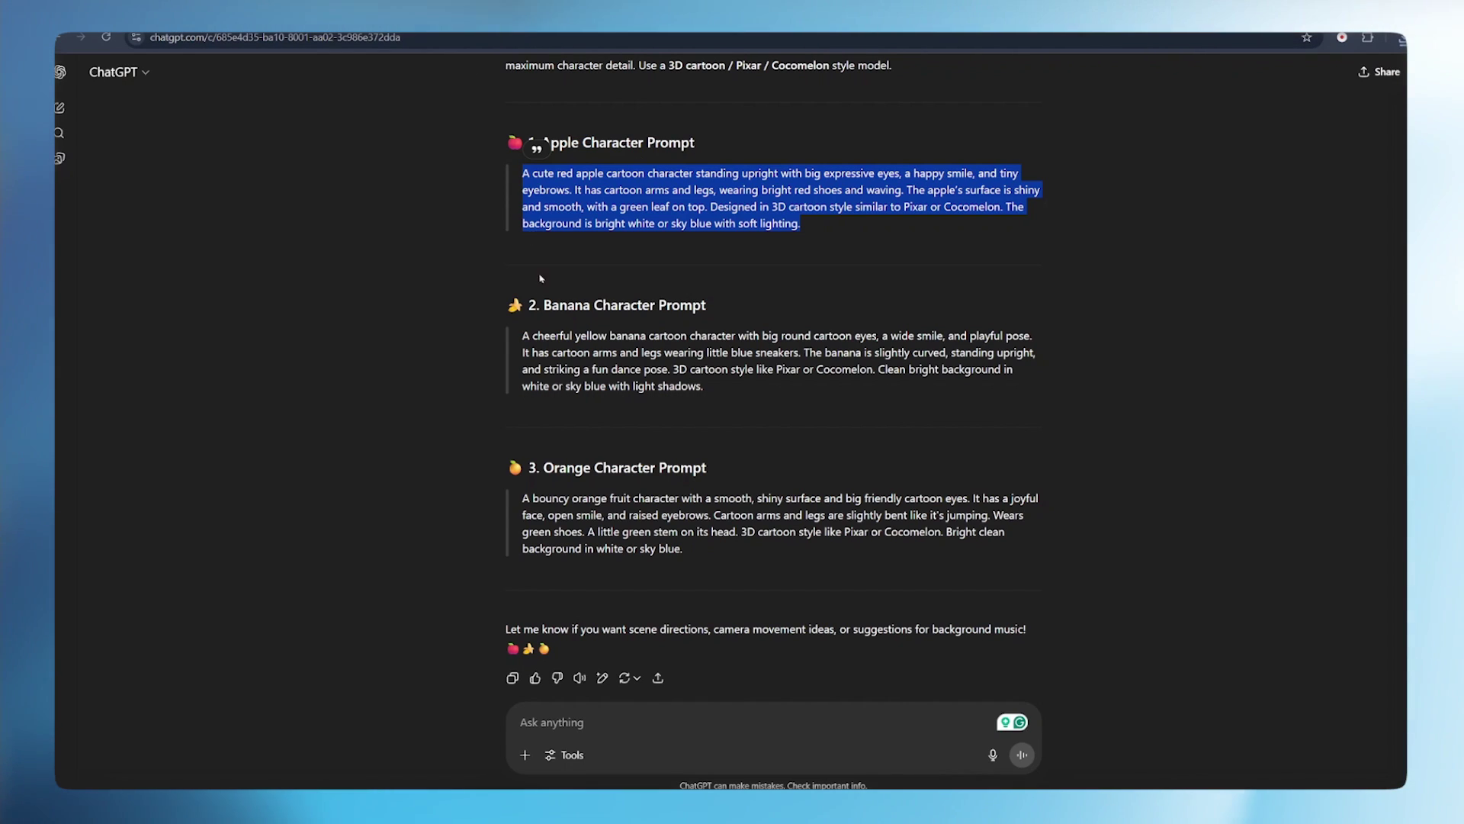
# - Swap in the Banana character prompt, generate it, and inspect the banana image full size
pyautogui.moveTo(522, 336); pyautogui.dragTo(703, 386)
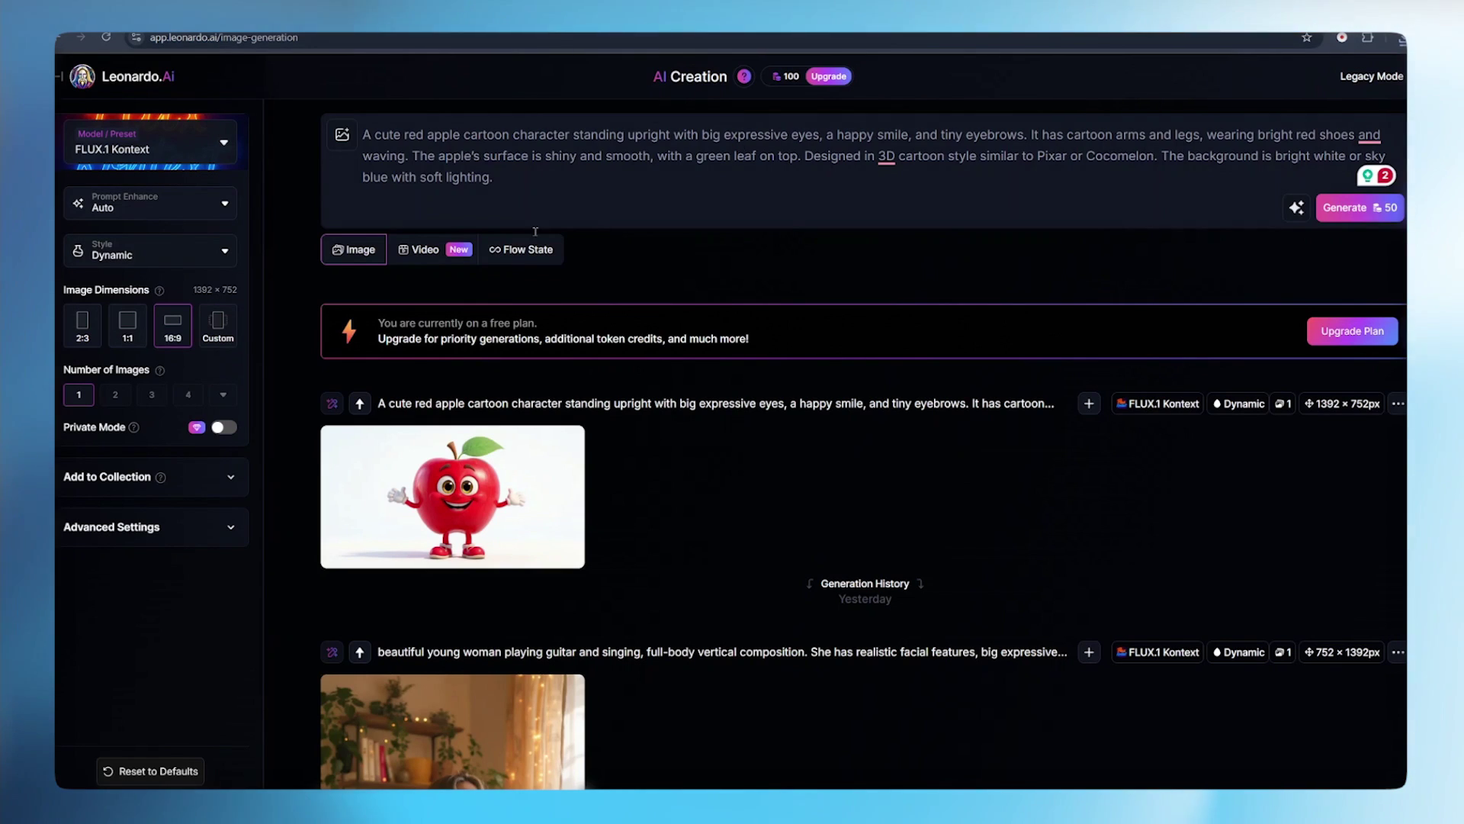
pyautogui.moveTo(494, 177); pyautogui.dragTo(357, 129)
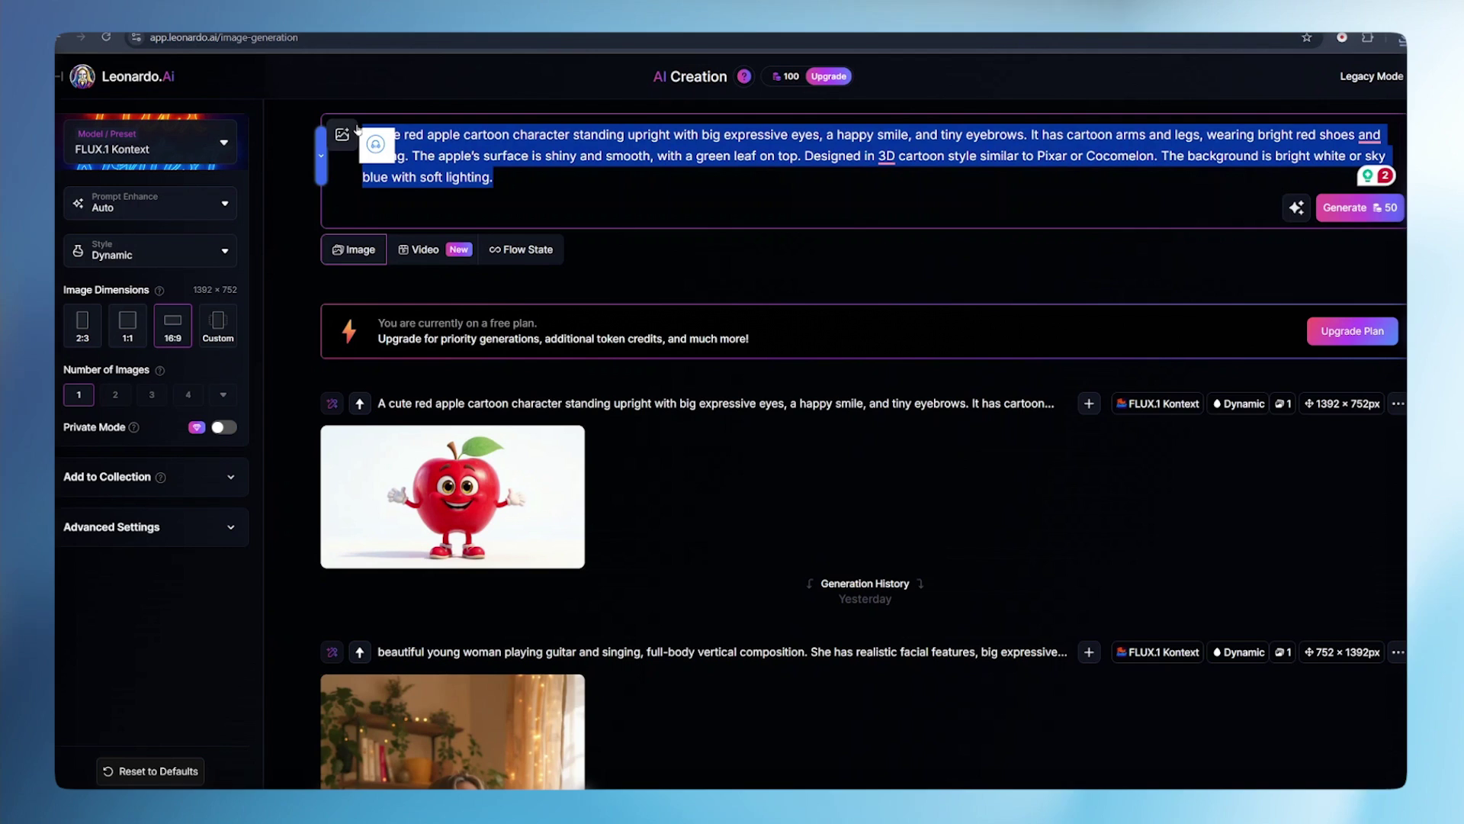
pyautogui.write('A cheerful yellow banana cartoon character with big round cartoon eyes, a wide smile, and playful pose. It has cartoon arms and legs wearing little blue sneakers. The banana is slightly curved, standing upright, and striking a fun dance pose. 3D cartoon style like Pixar or Cocomelon. Clean bright background in white or sky blue with light shadows.')
pyautogui.click(1332, 195)
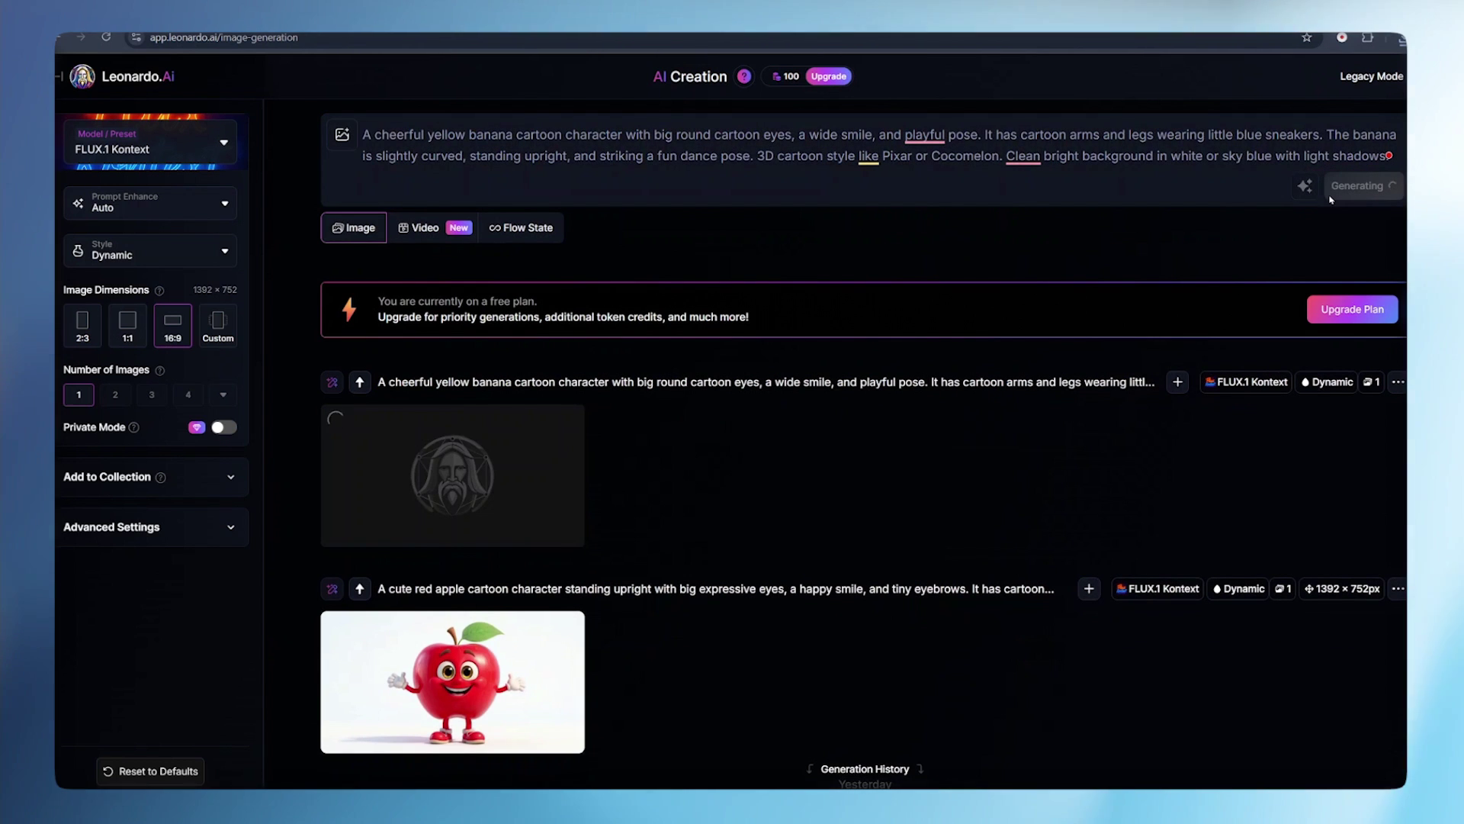
pyautogui.click(562, 470)
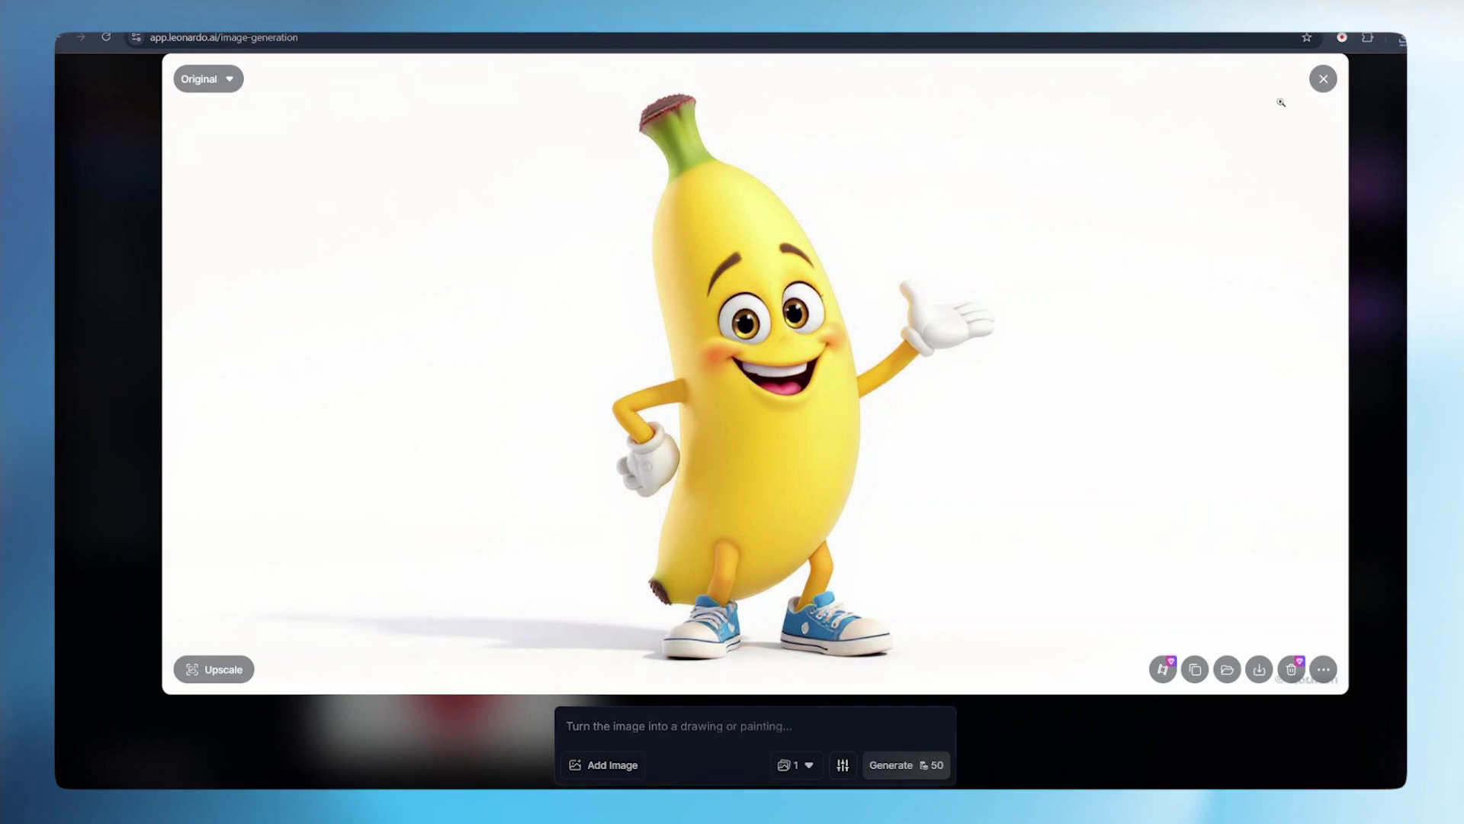
pyautogui.click(1324, 78)
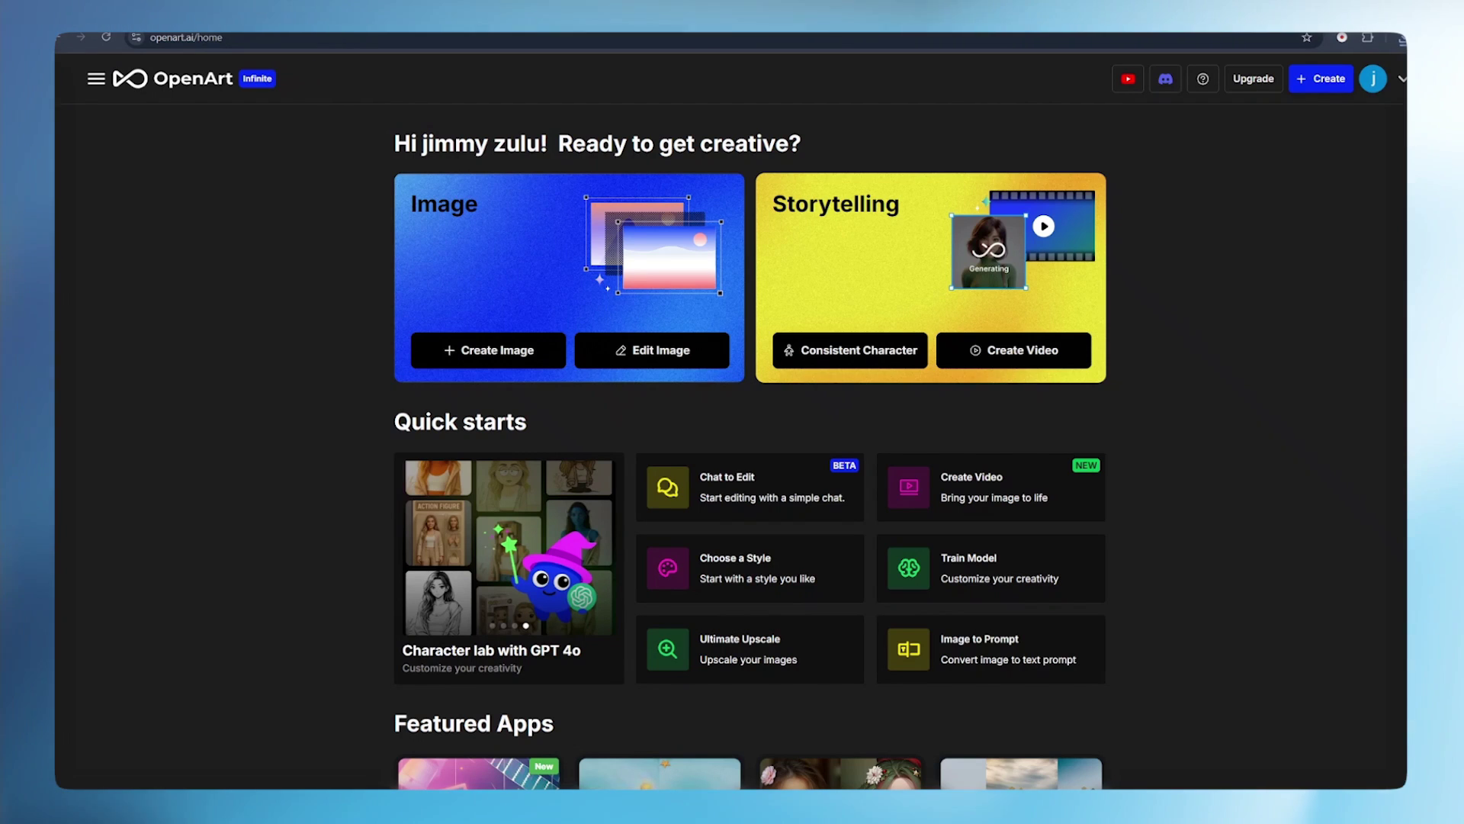
# - Go to OpenArt's Create Image page and bring up its model library
pyautogui.click(95, 79)
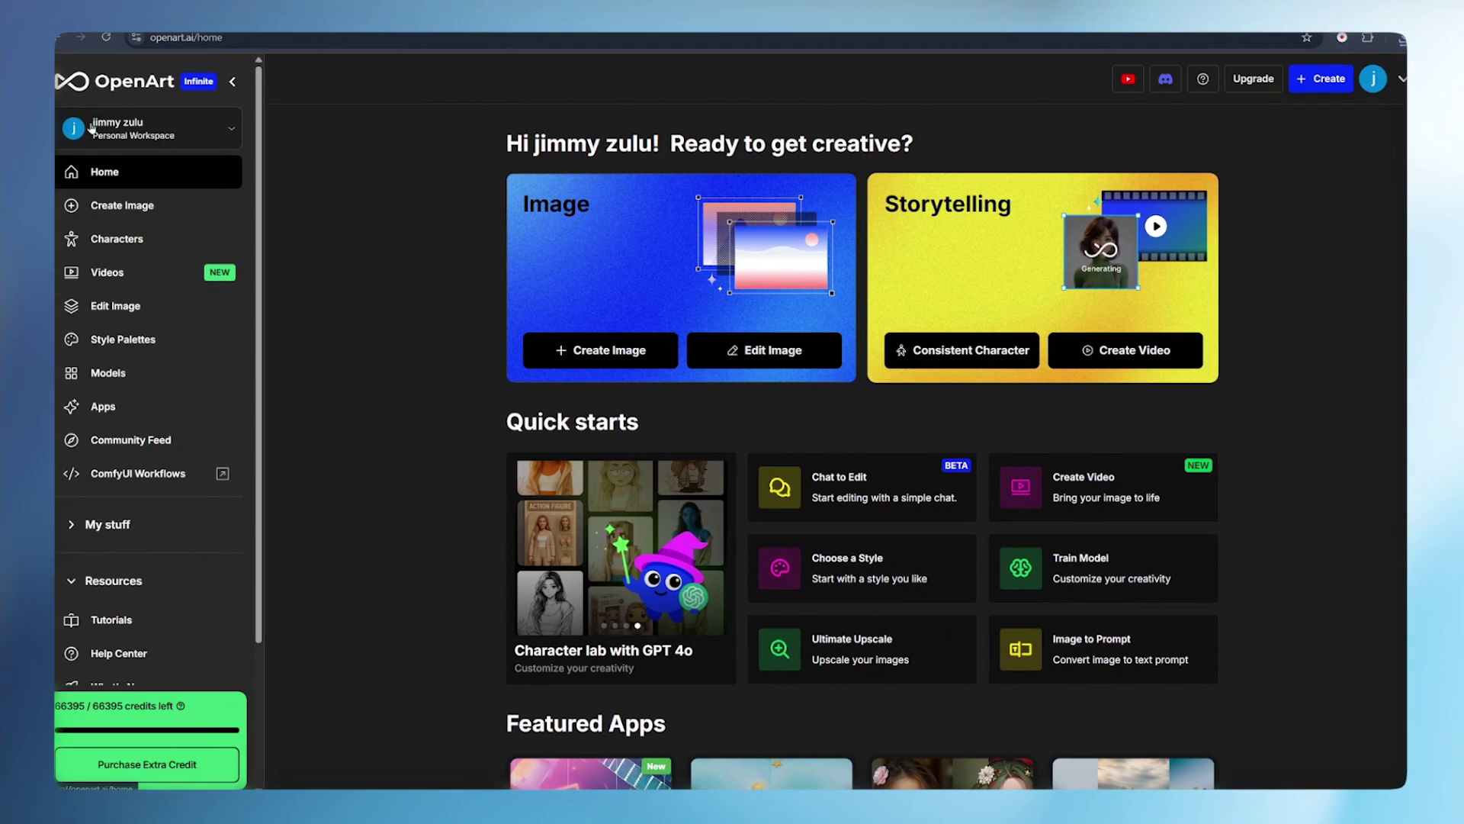
pyautogui.click(122, 206)
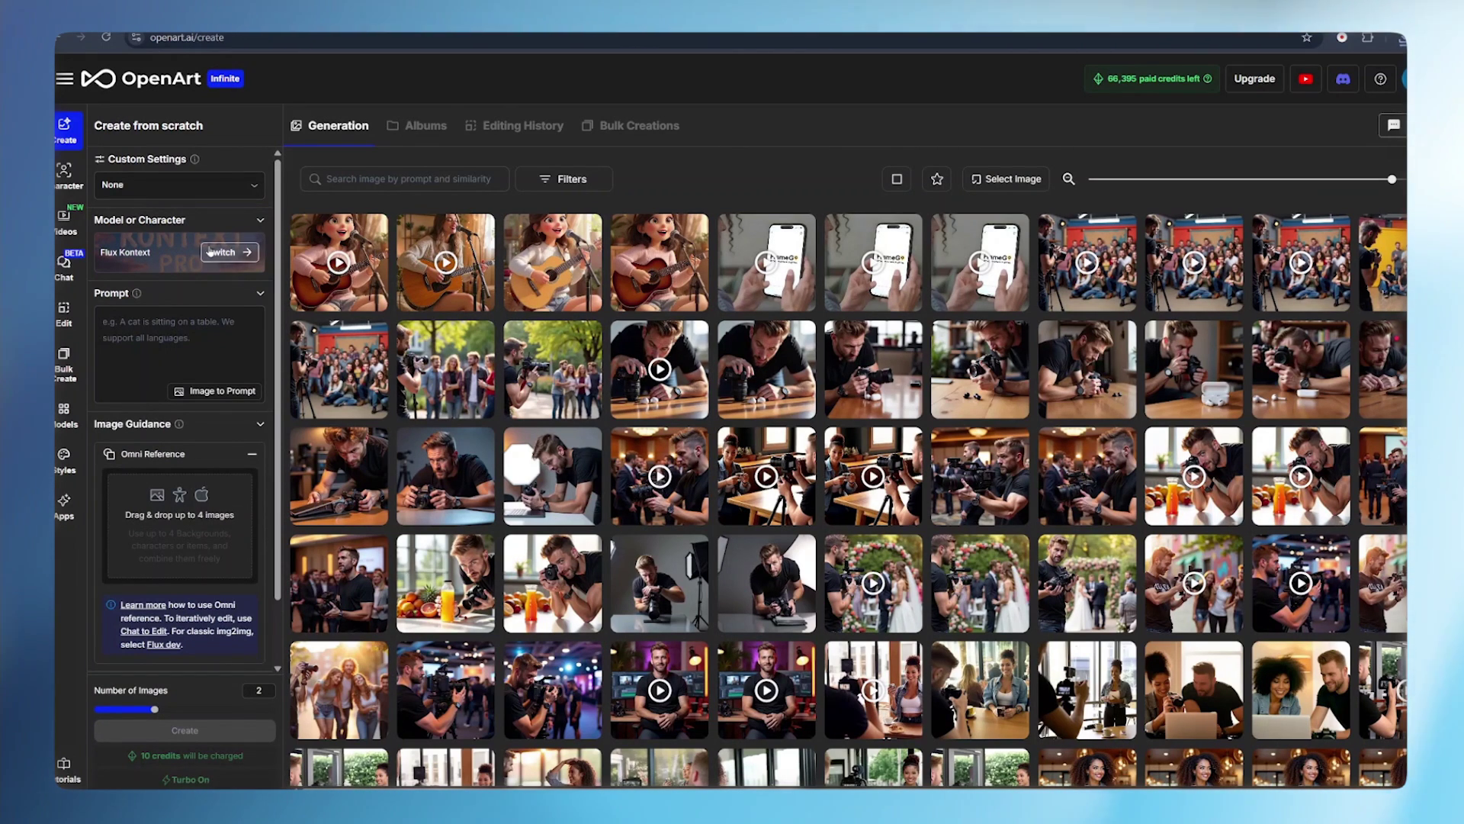
pyautogui.click(192, 257)
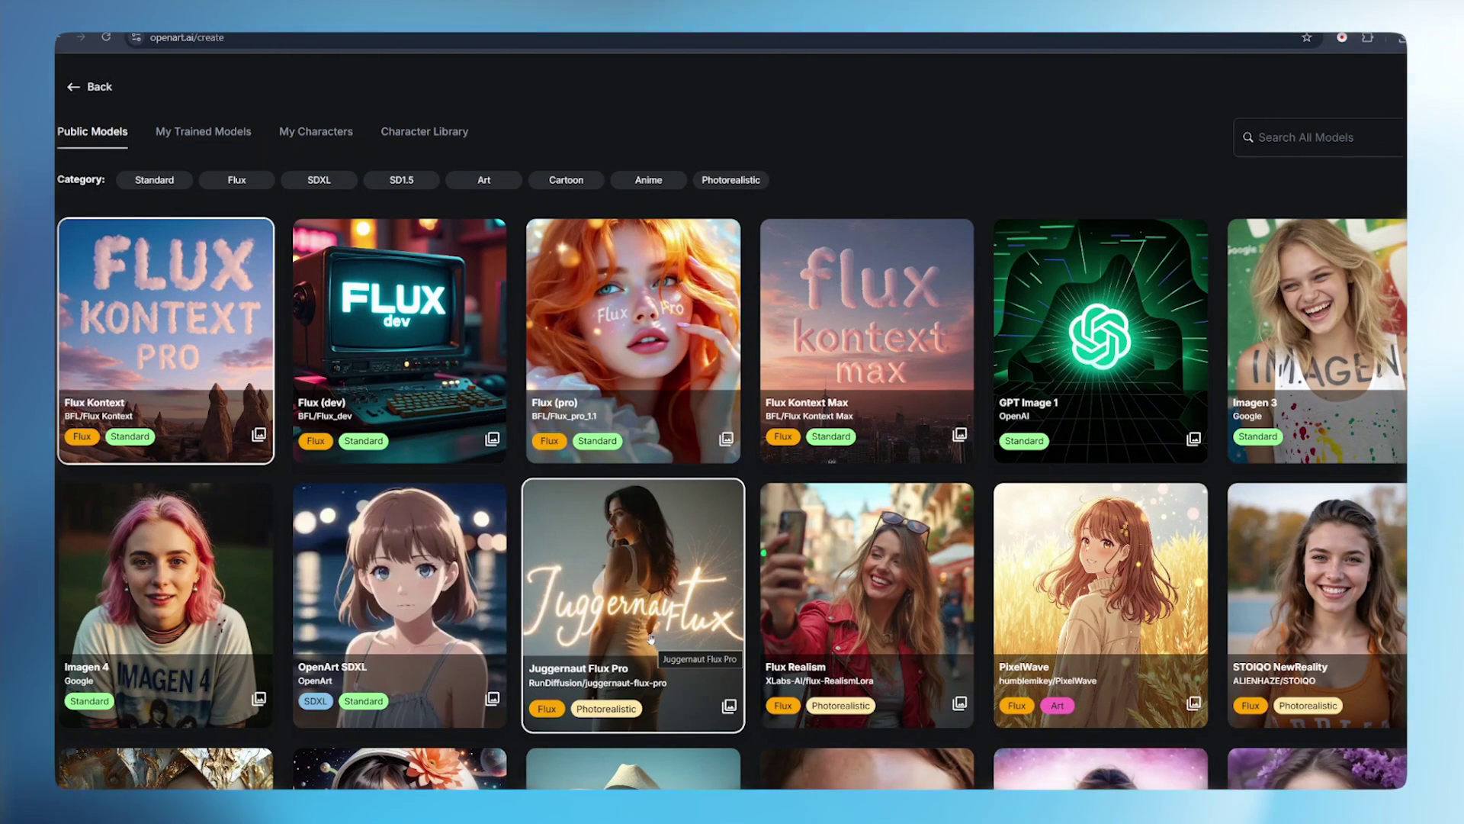
# - Keep Flux Kontext as the model, paste the apple prompt and turn on Auto Enhance
pyautogui.click(152, 347)
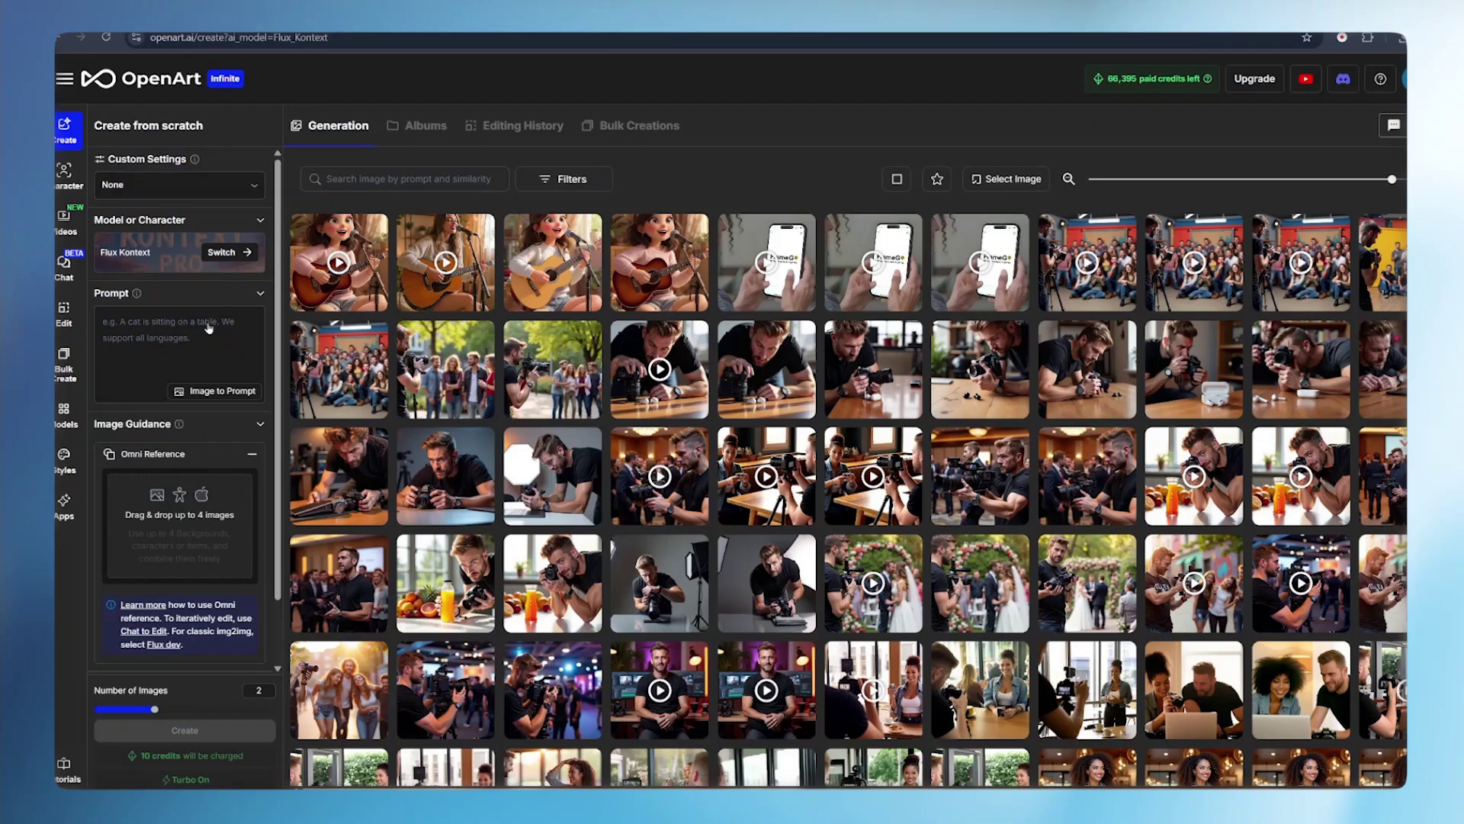
pyautogui.click(146, 346)
pyautogui.write("A cute red apple cartoon character standing upright with big expressive eyes, a happy smile, and tiny eyebrows. It has cartoon arms and legs, wearing bright red shoes and waving. The apple's surface is shiny and smooth, with a green leaf on top. Designed in 3D cartoon style similar to Pixar or Cocomelon. The background is bright white or sky blue with soft lighting.")
pyautogui.scroll(-2, 153, 359)
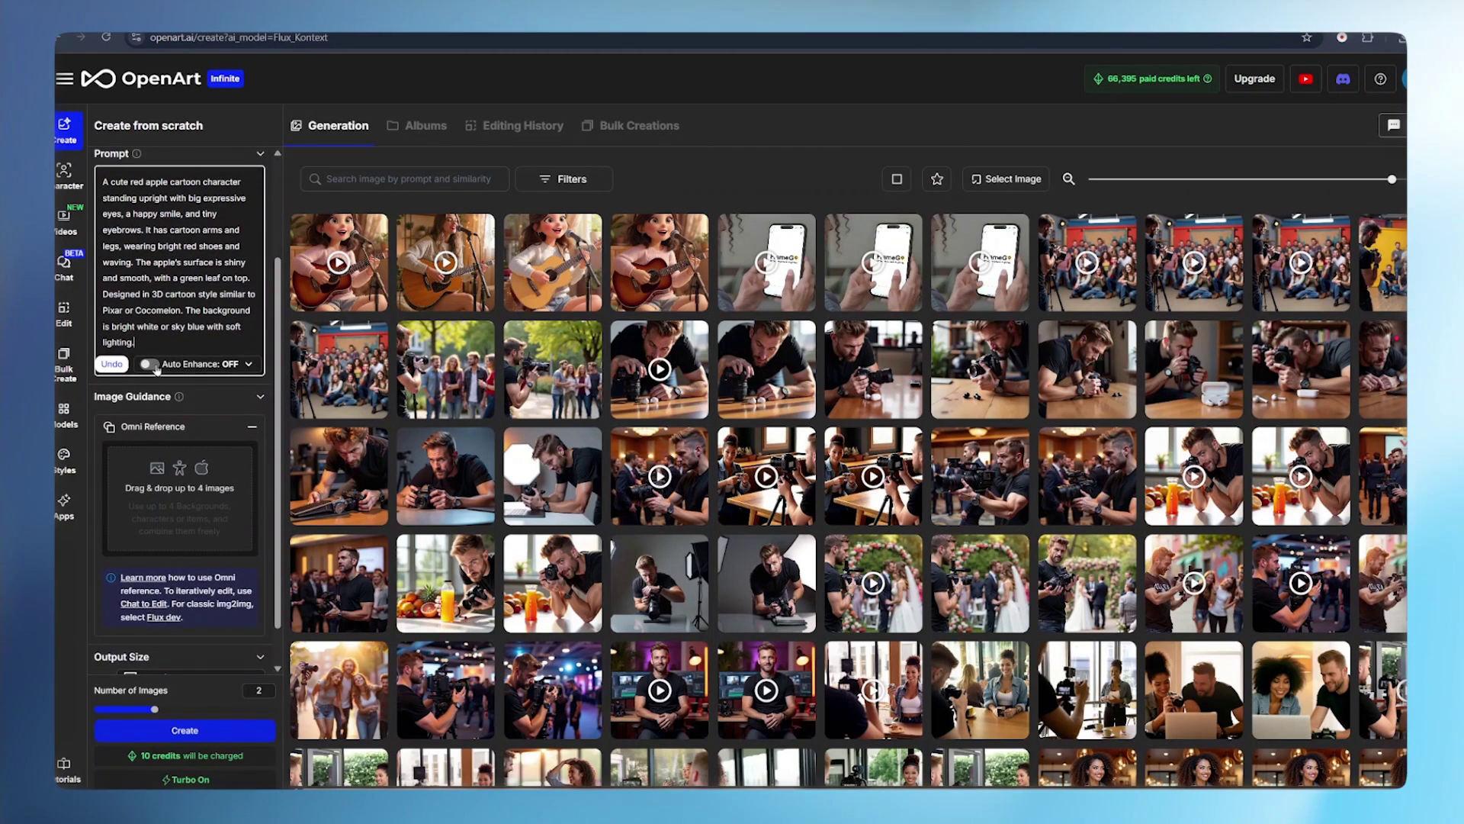
pyautogui.click(151, 365)
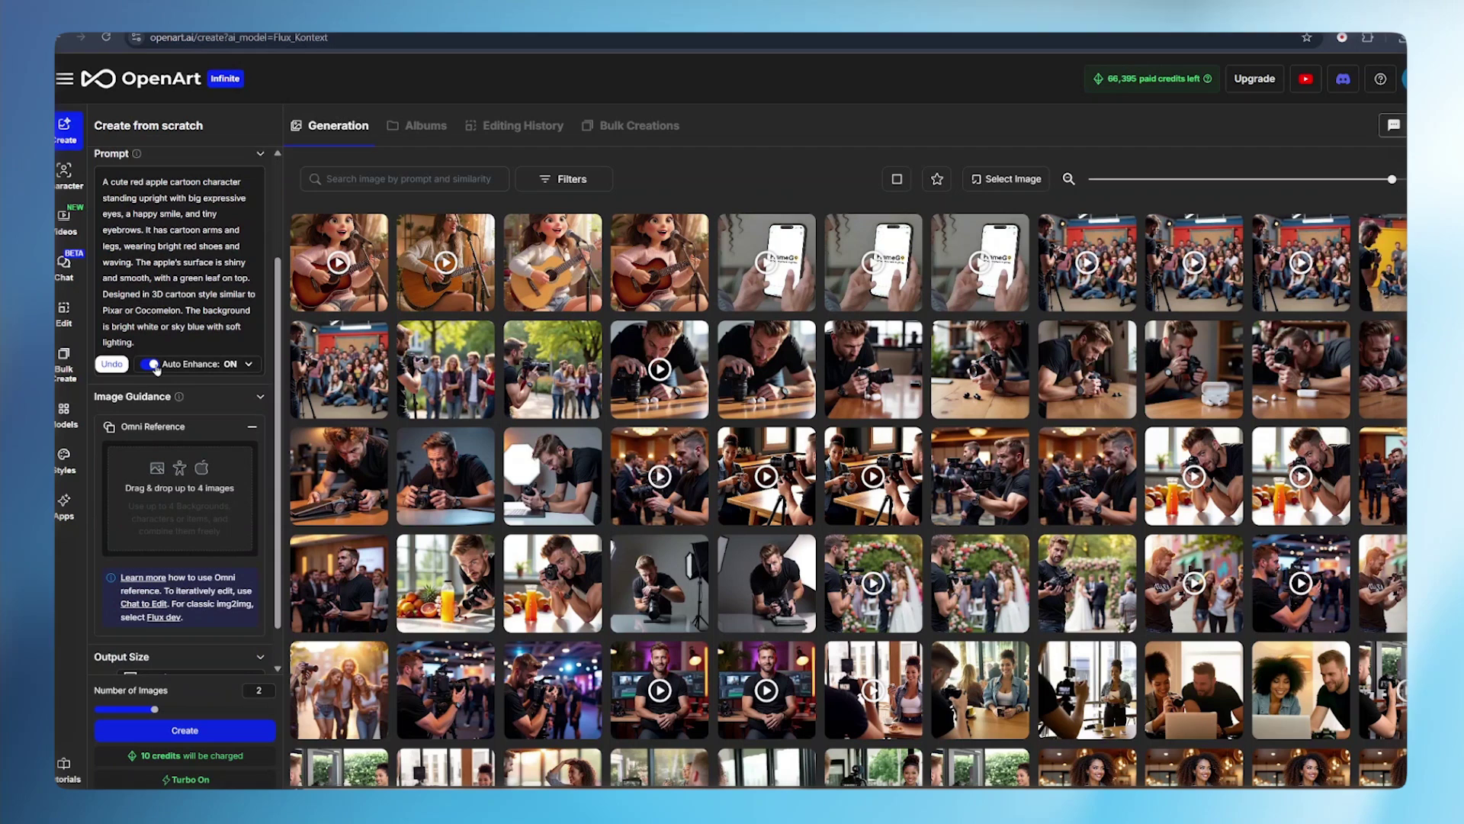
# - Set the output size to Widescreen (16:9) and the number of images to 2
pyautogui.scroll(-1, 156, 370)
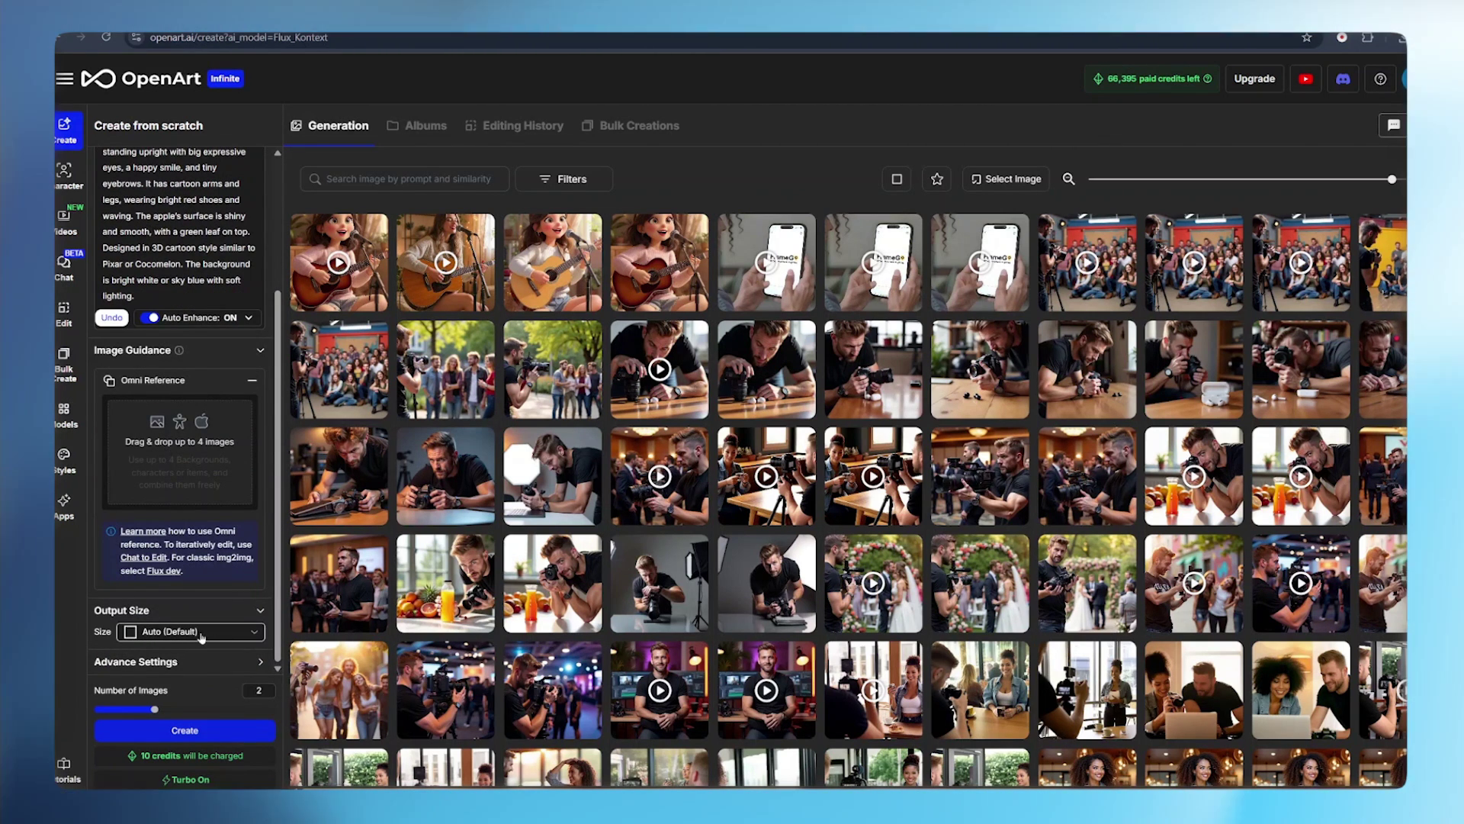
pyautogui.click(171, 633)
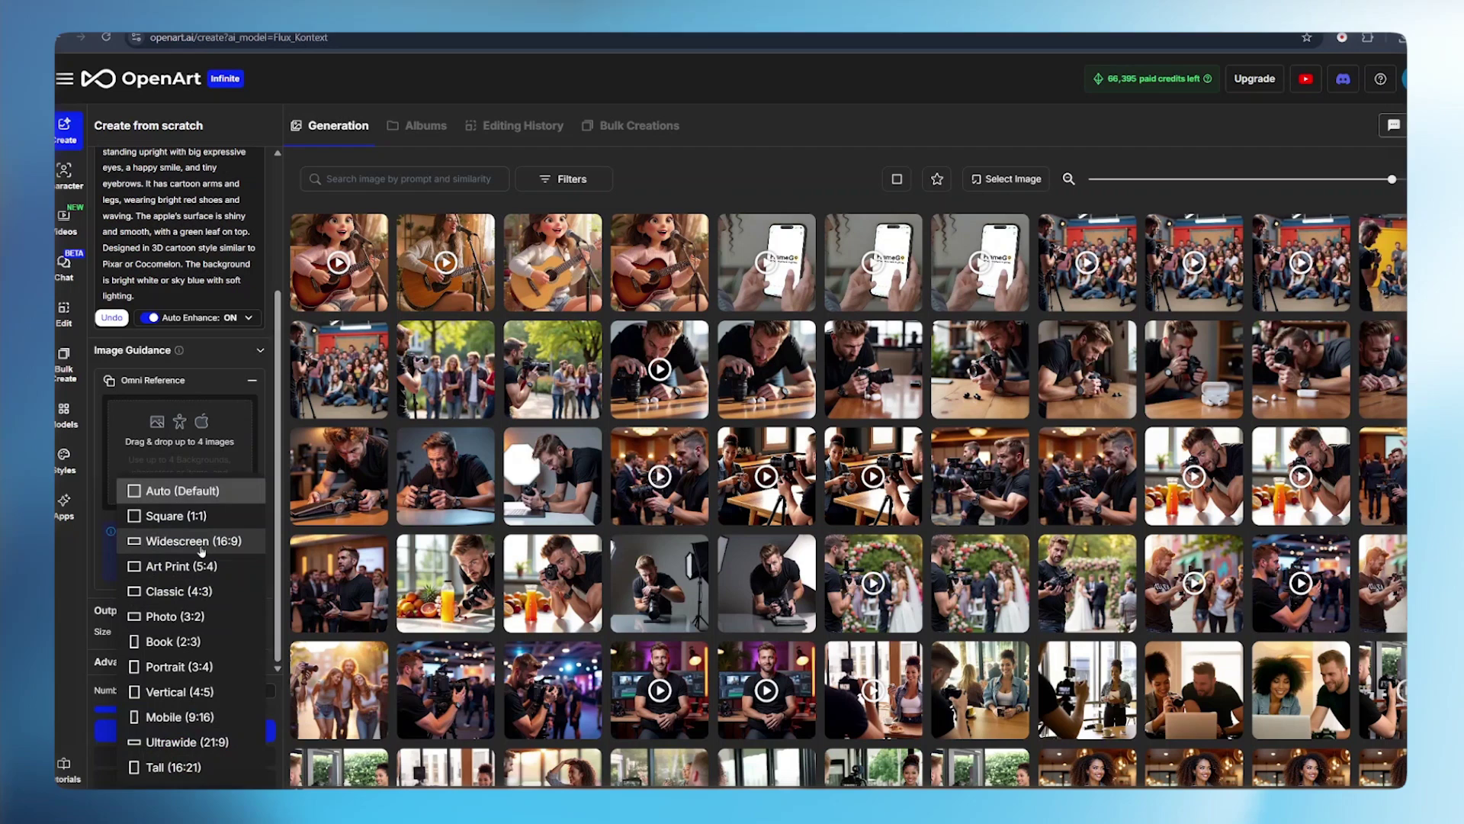
pyautogui.click(237, 541)
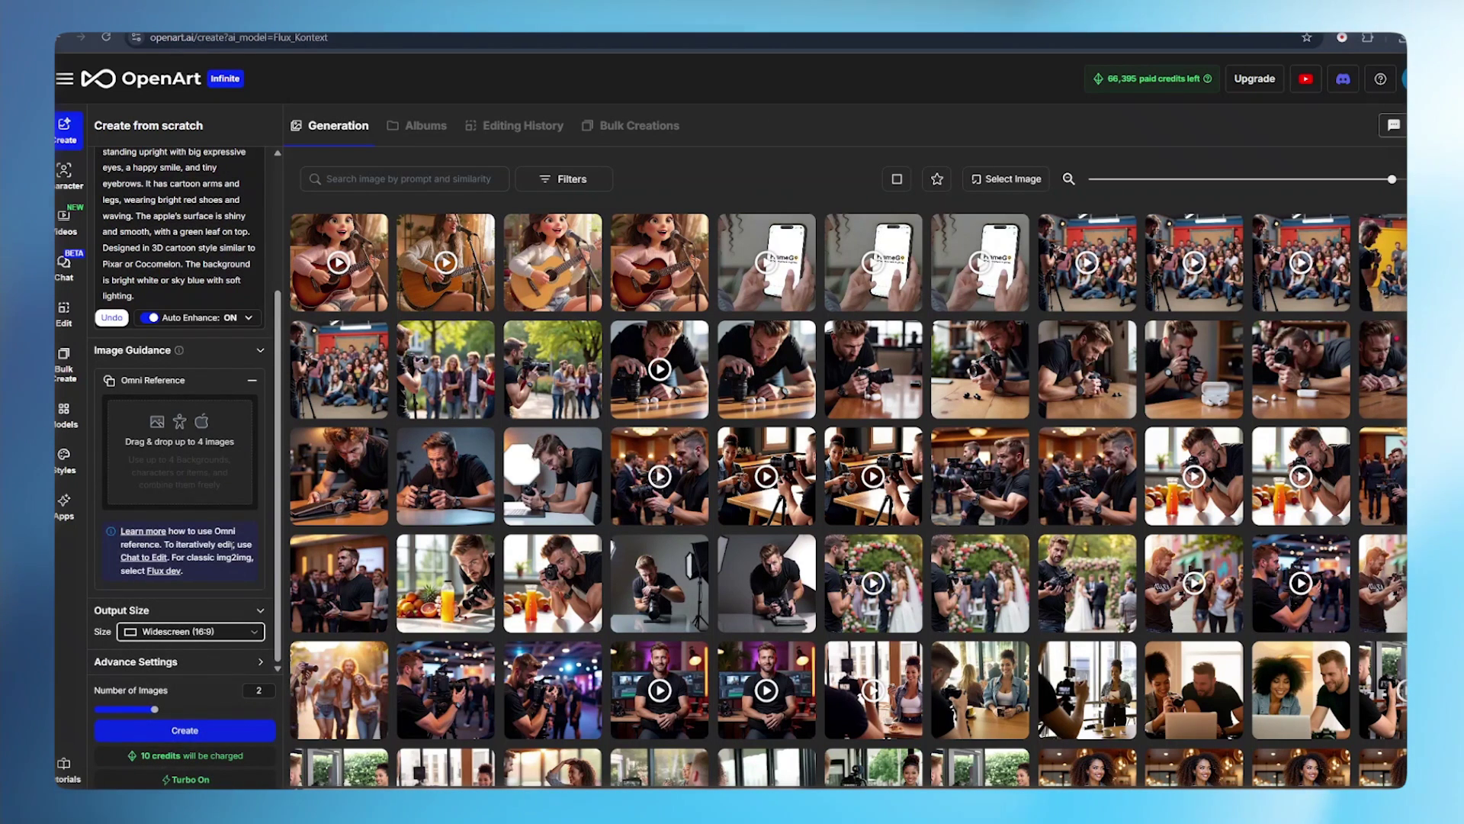
pyautogui.click(249, 688)
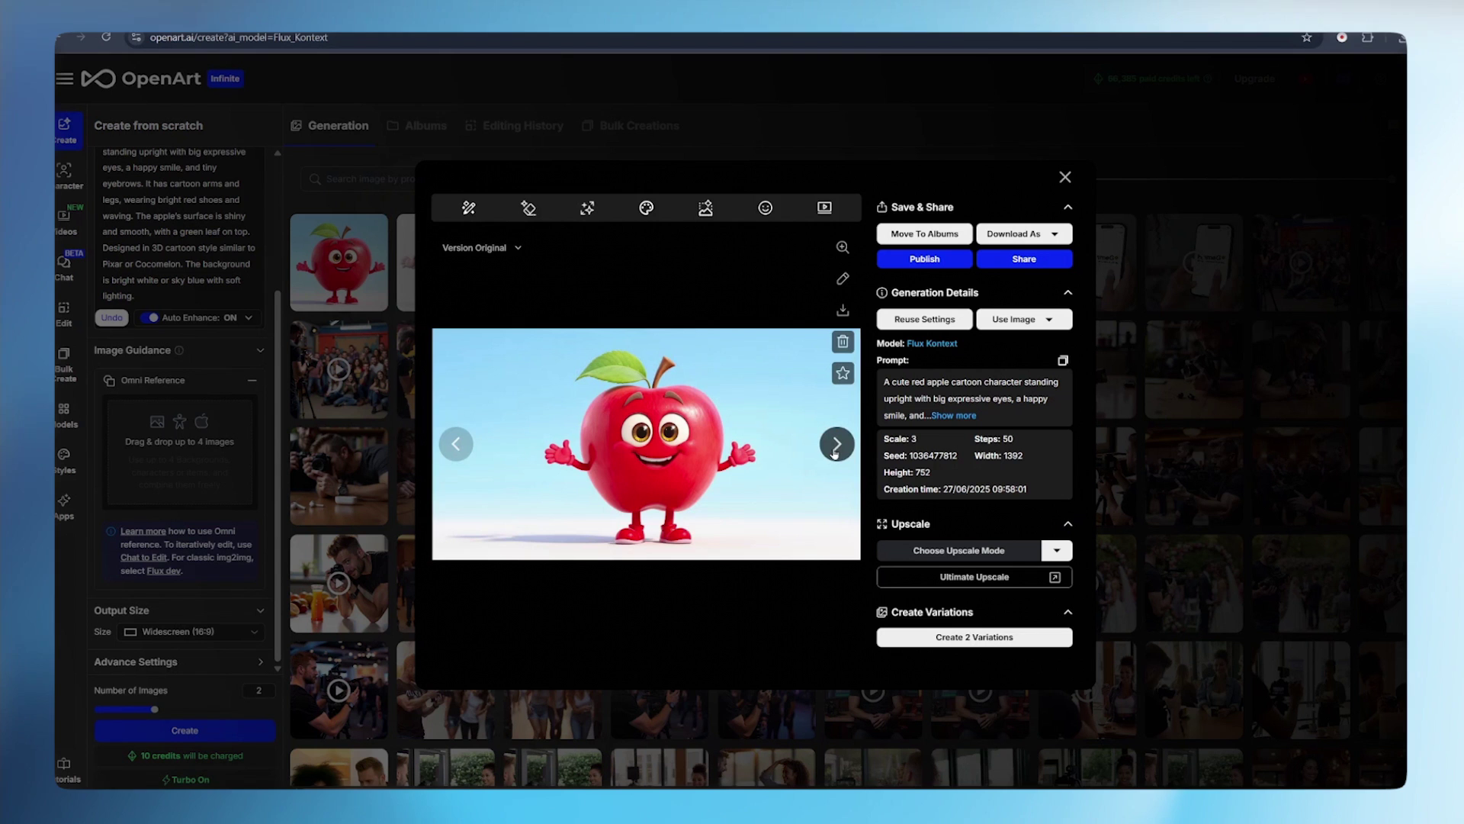
# - Show the second generated apple image in the viewer
pyautogui.click(837, 445)
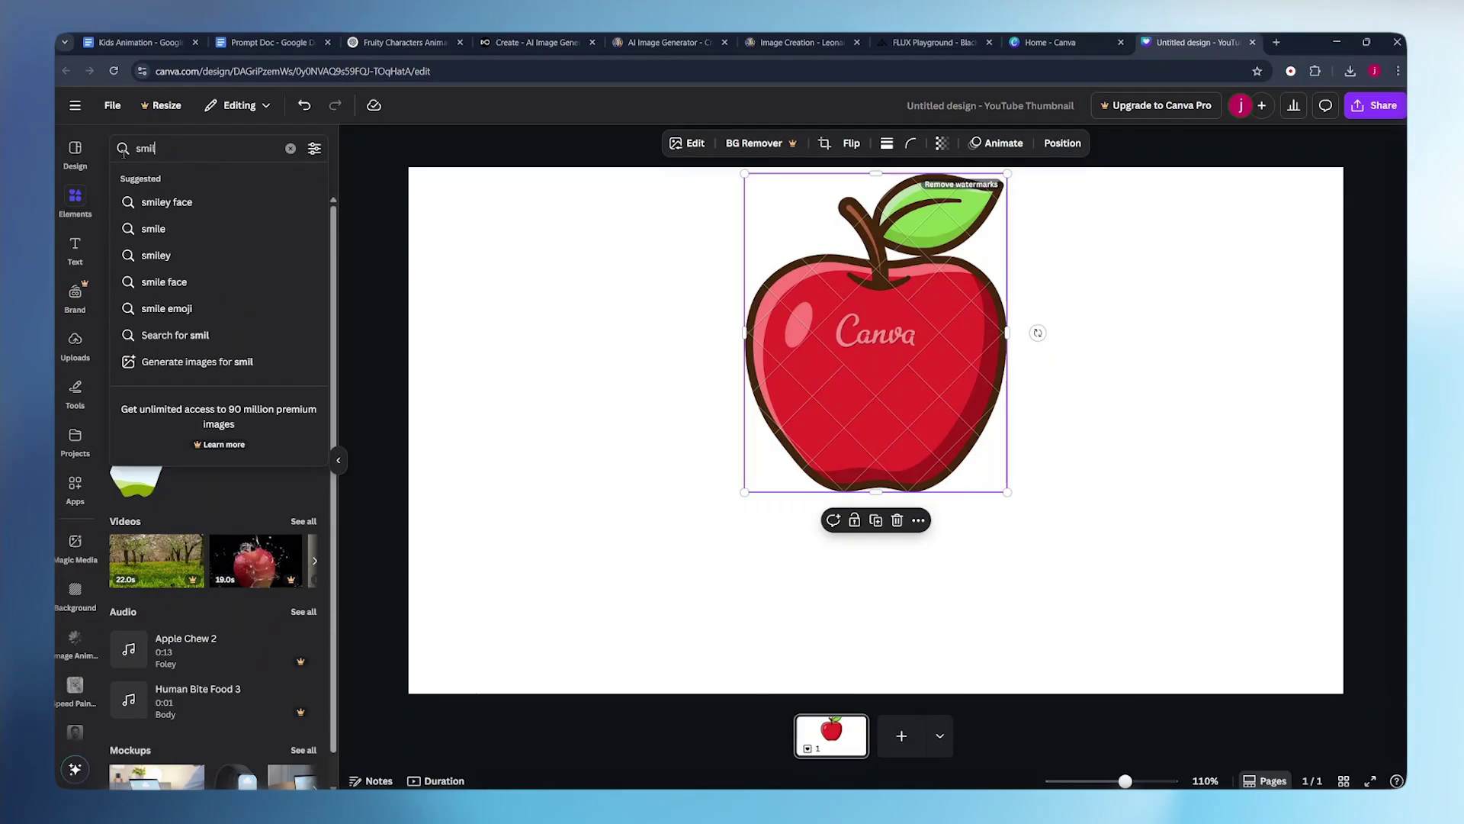
# - Add a smiley face and green-shoed cartoon legs to the red apple clipart
pyautogui.write('ey face')
pyautogui.press('Return')
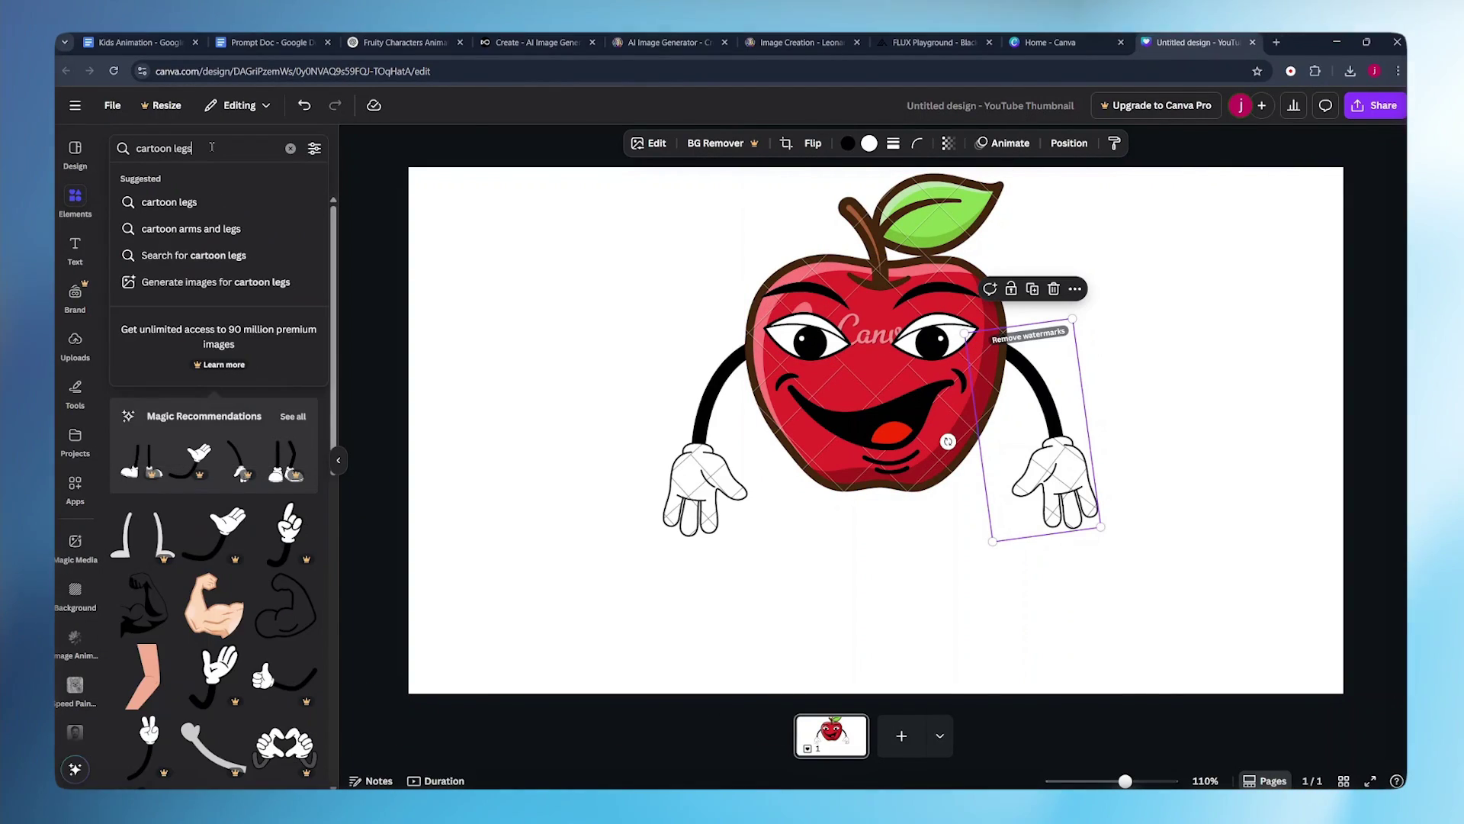
pyautogui.press('Return')
pyautogui.moveTo(213, 354); pyautogui.dragTo(885, 560)
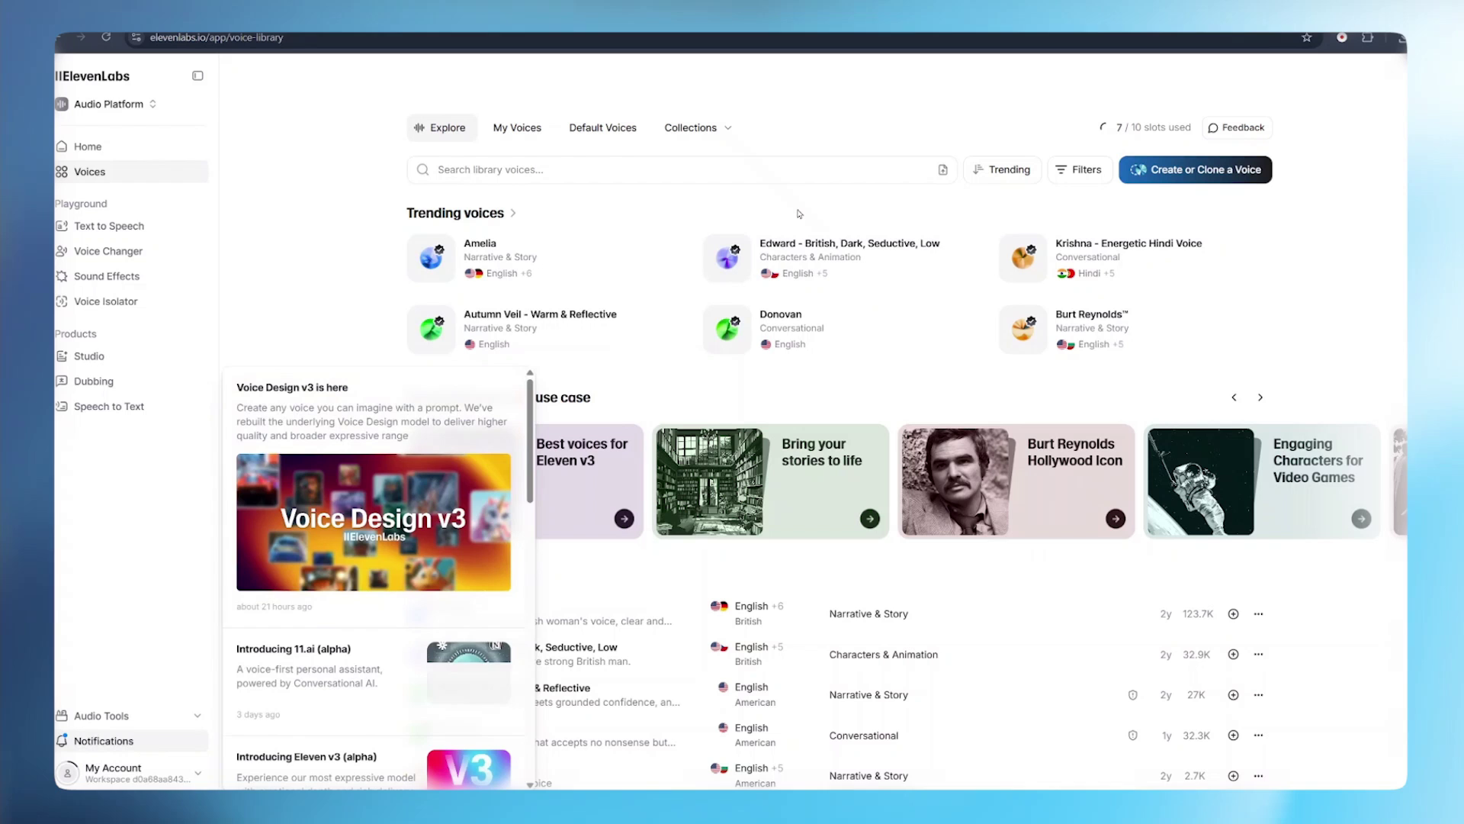
pyautogui.click(109, 226)
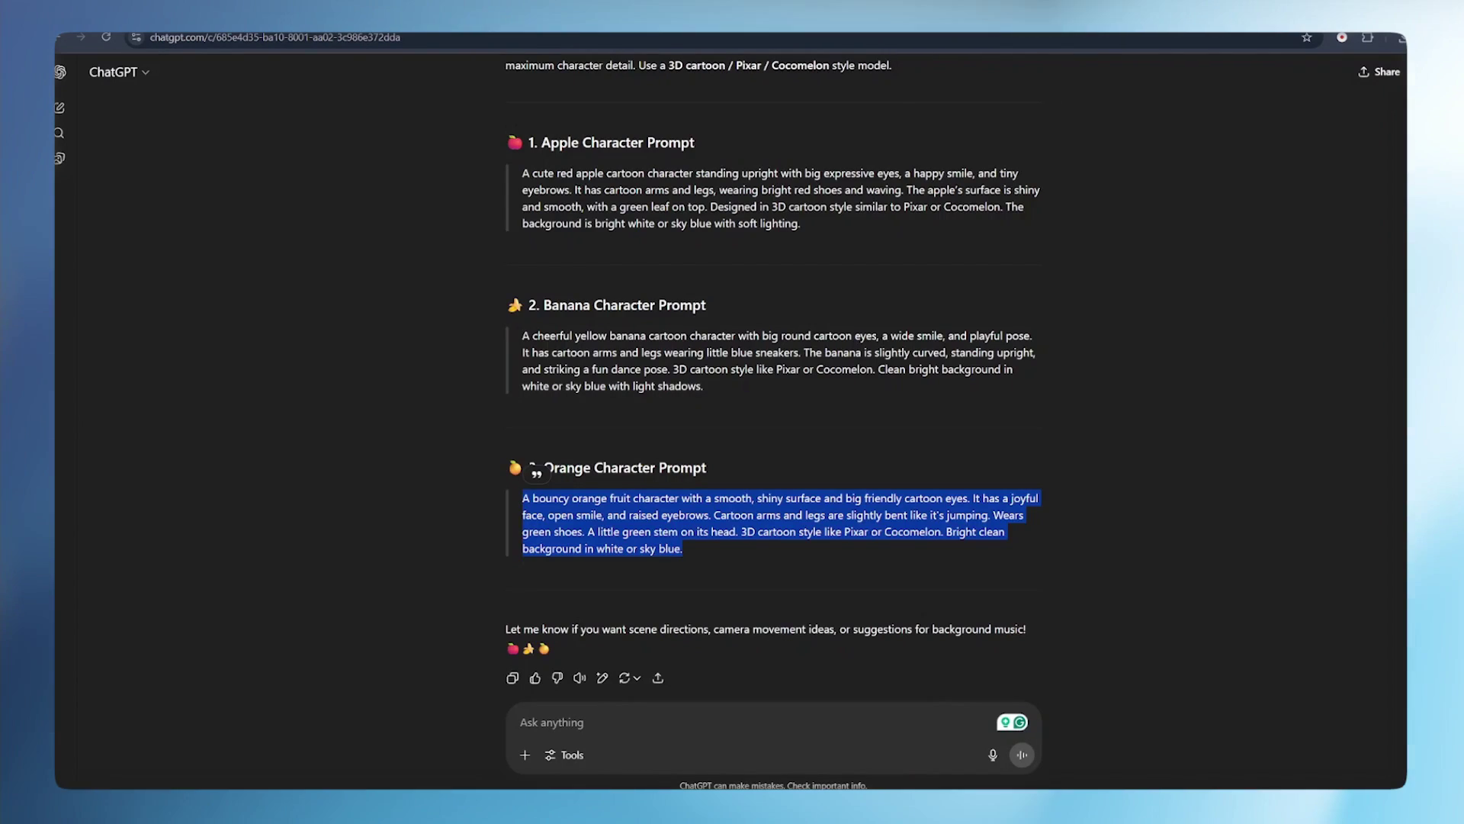
# - Review the Narrator, Apple, Banana and Orange lines, then copy 'Let's meet some fruity friends!'
pyautogui.scroll(10, 672, 357)
pyautogui.scroll(2, 672, 357)
pyautogui.scroll(-2, 610, 290)
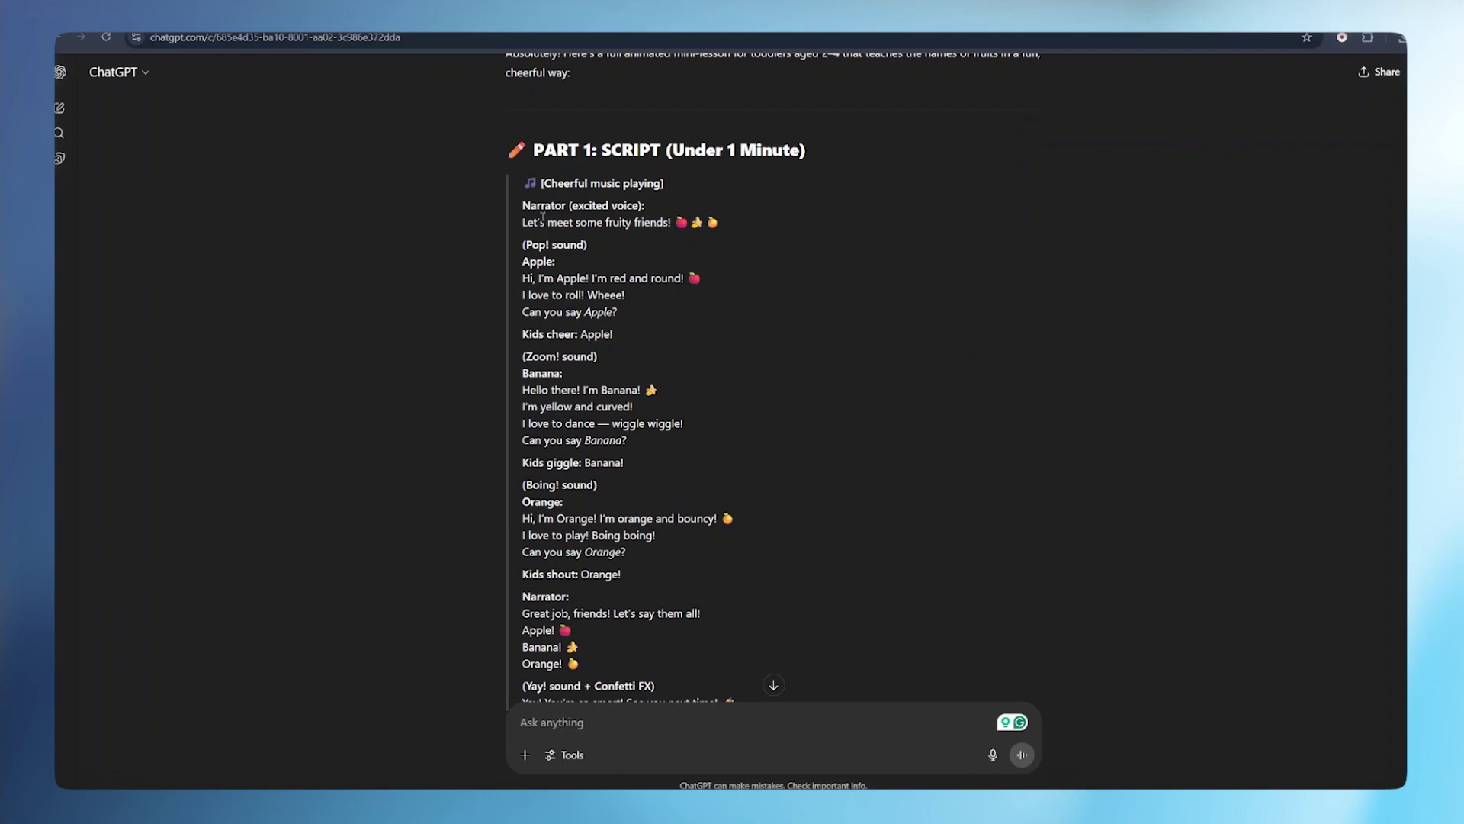
pyautogui.moveTo(523, 206); pyautogui.dragTo(677, 217)
pyautogui.moveTo(556, 261); pyautogui.dragTo(523, 261)
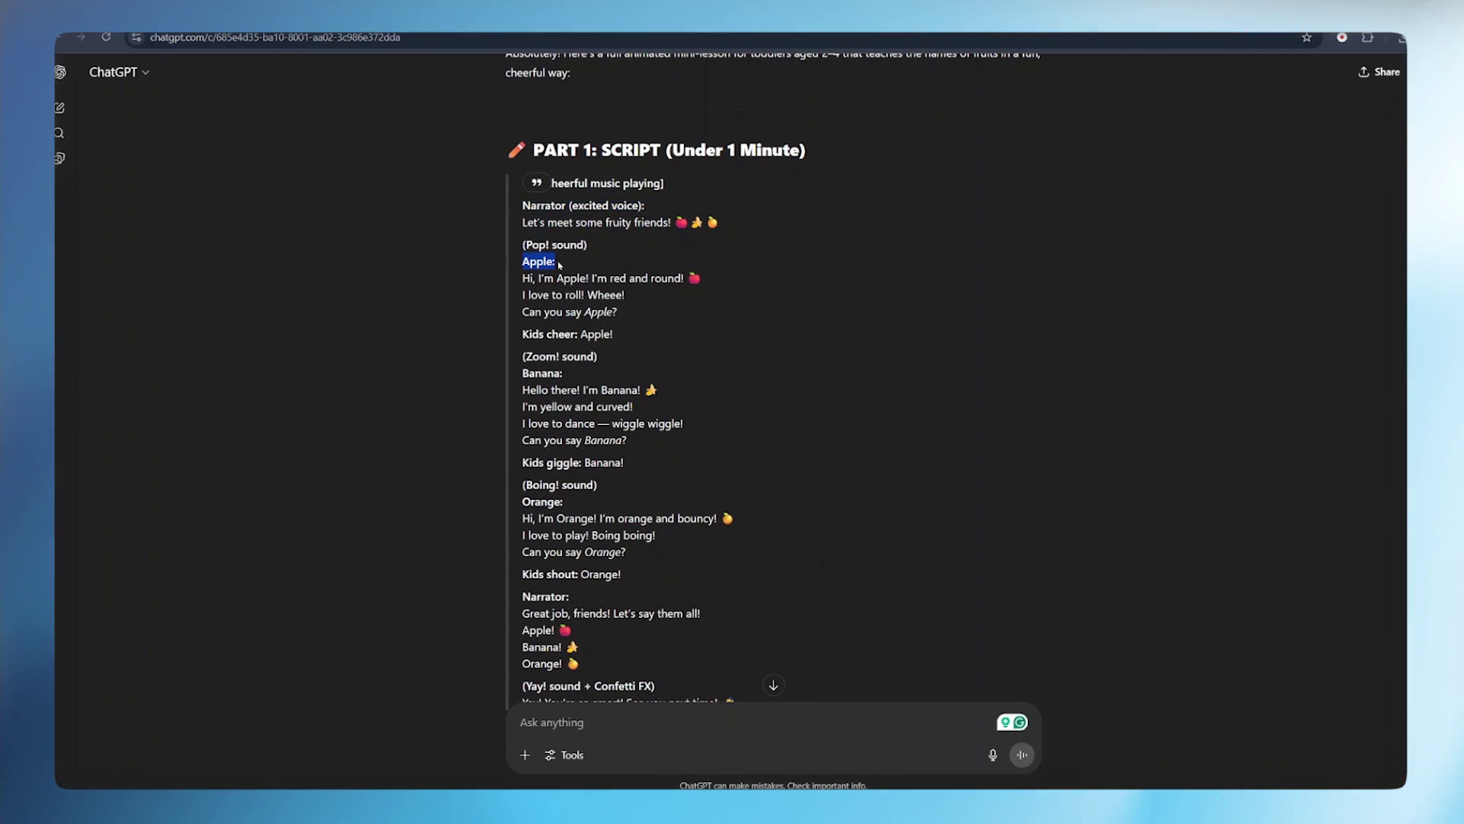
pyautogui.moveTo(522, 373); pyautogui.dragTo(550, 377)
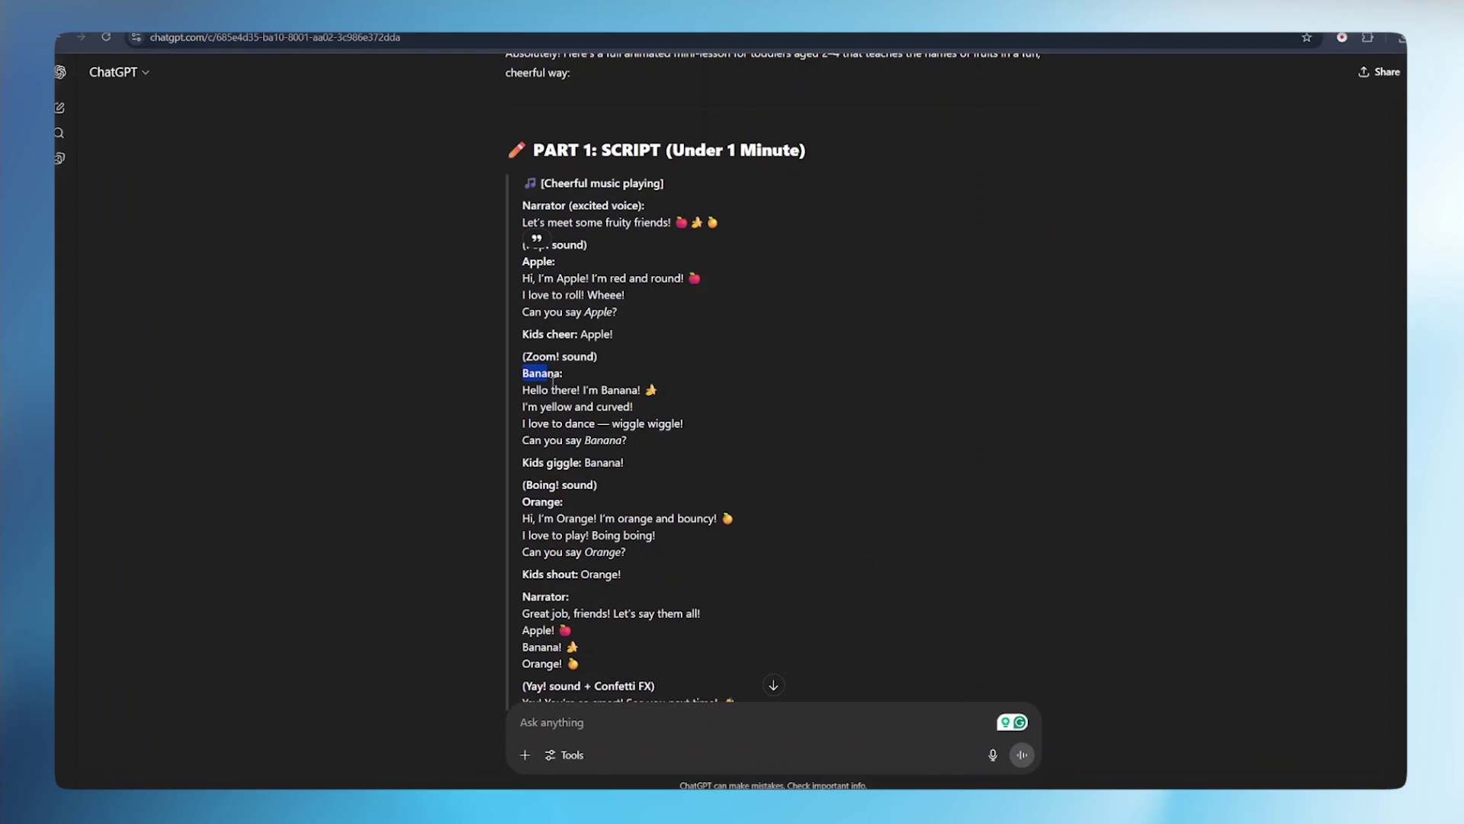
pyautogui.moveTo(522, 502); pyautogui.dragTo(560, 502)
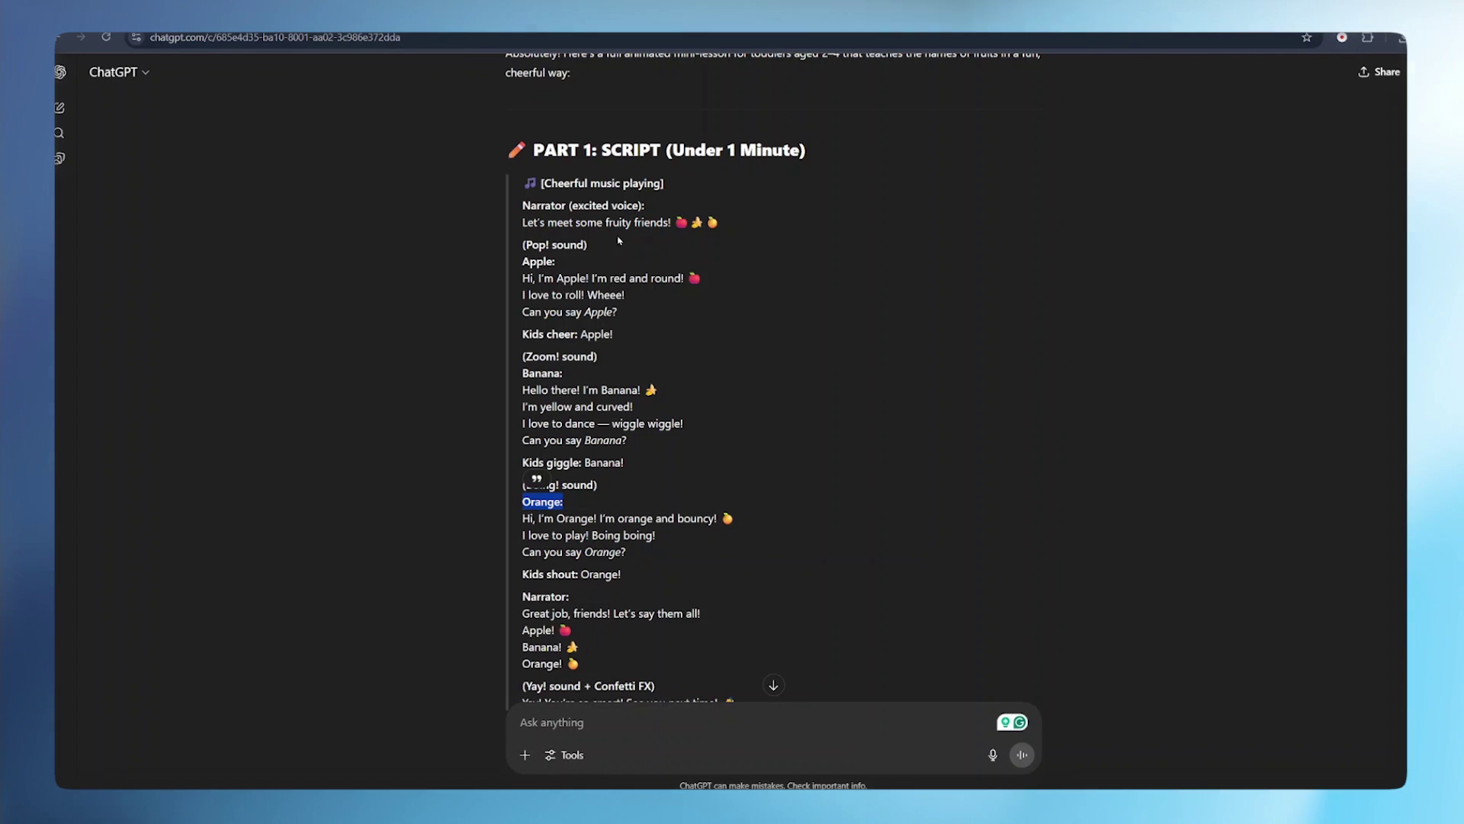
pyautogui.moveTo(522, 222); pyautogui.dragTo(652, 222)
pyautogui.hotkey('ctrl', 'c')
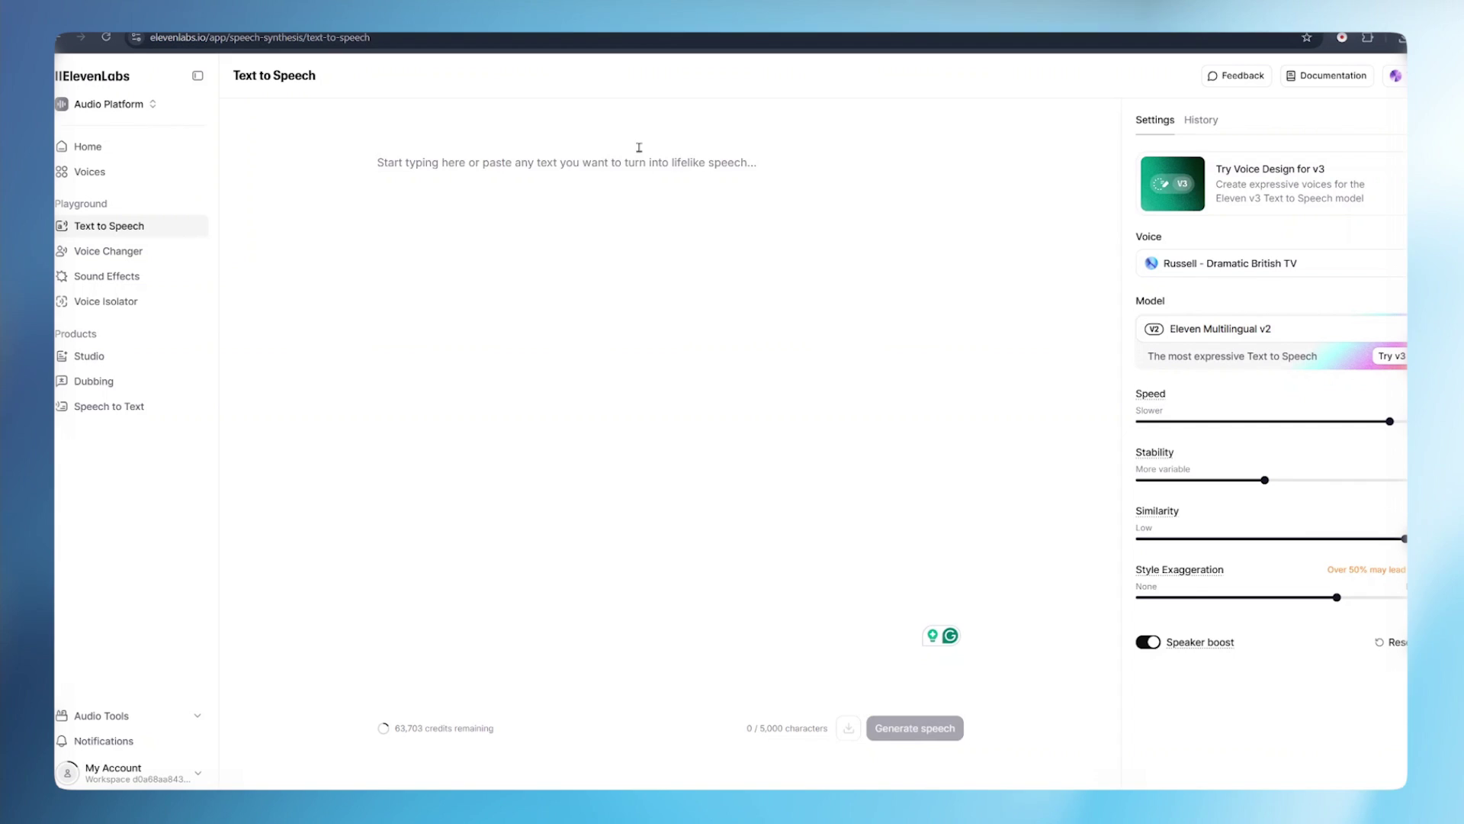
# - Generate "Let's meet some fruity friends!" in the Samara X voice and download it
pyautogui.hotkey('ctrl', 'v')
pyautogui.click(1206, 265)
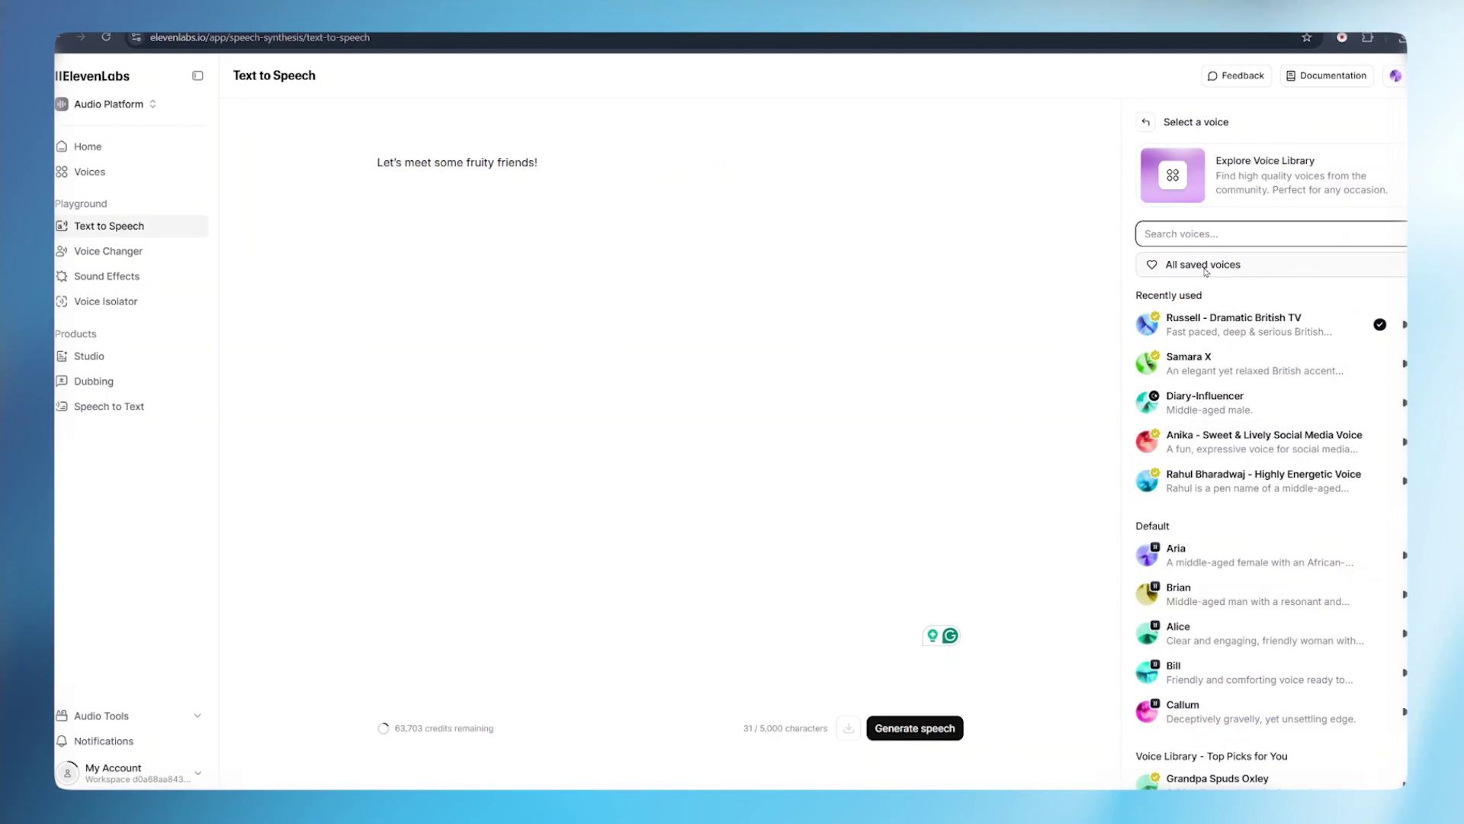
pyautogui.click(1220, 364)
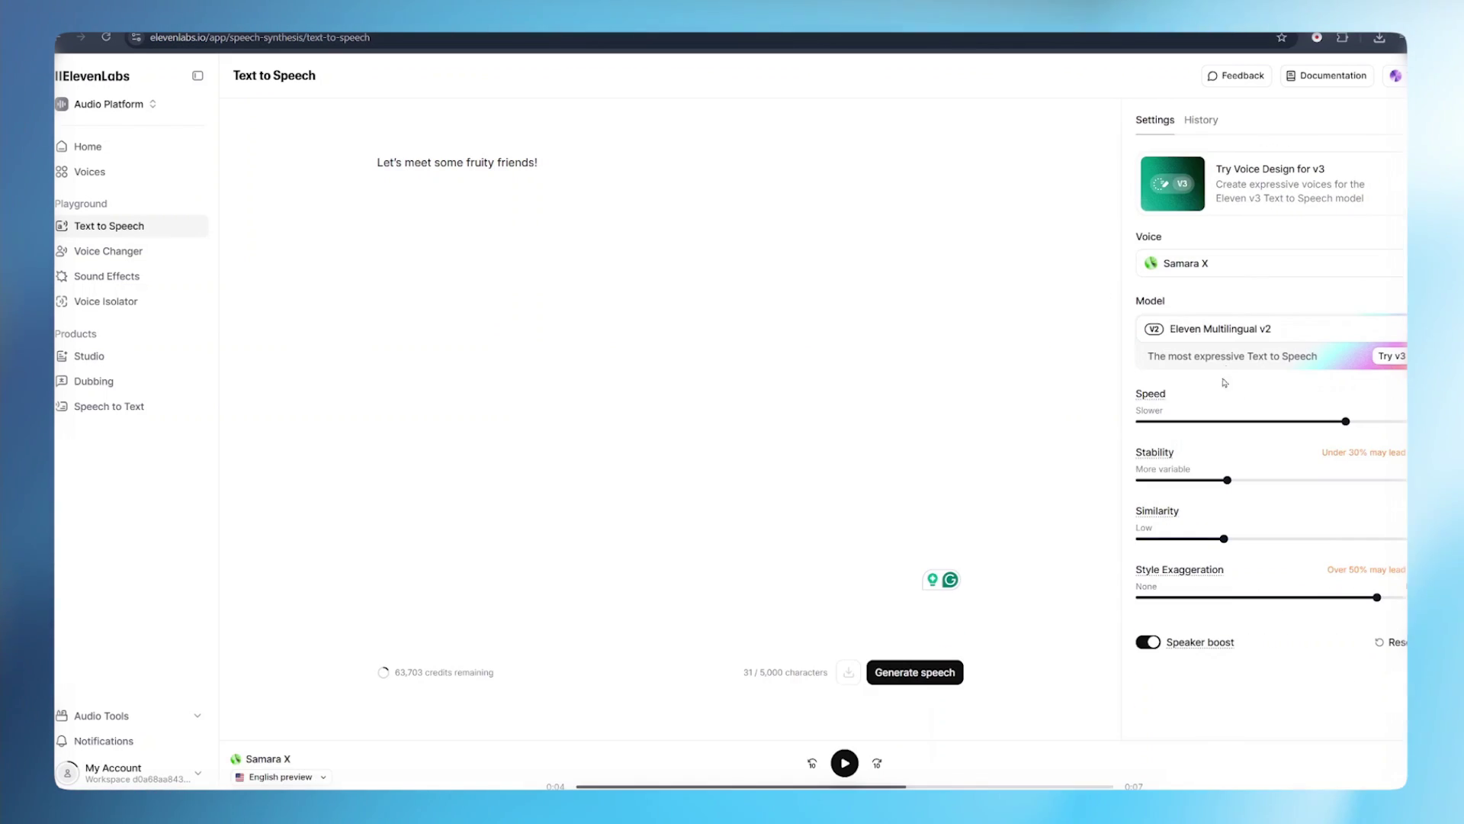
pyautogui.click(919, 678)
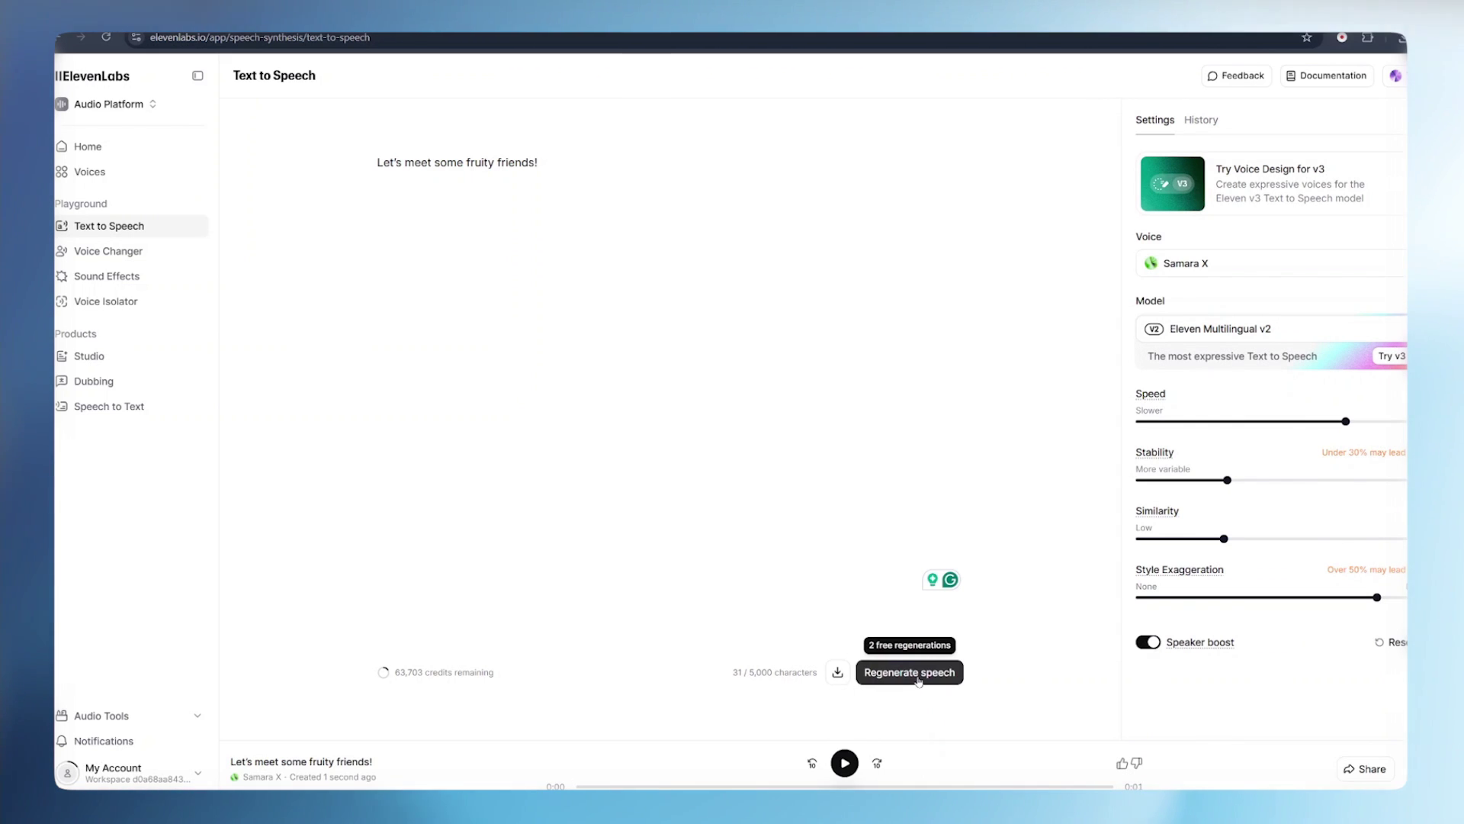
pyautogui.click(837, 673)
# - Copy Apple's three lines from the ChatGPT script and select the narrator text to replace
pyautogui.hotkey('ctrl', 'Tab')
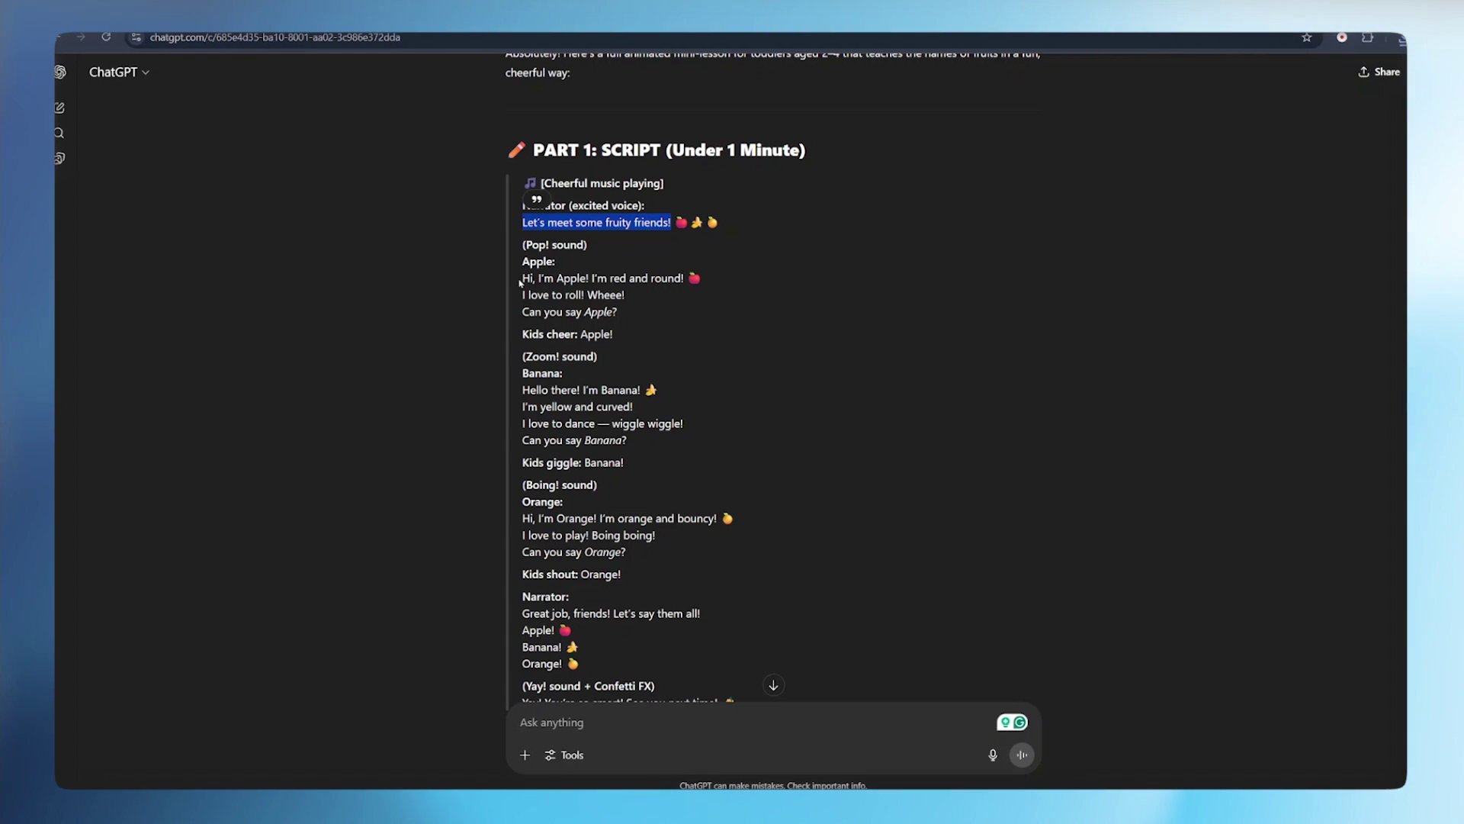
pyautogui.moveTo(521, 277); pyautogui.dragTo(619, 312)
pyautogui.rightClick(691, 290)
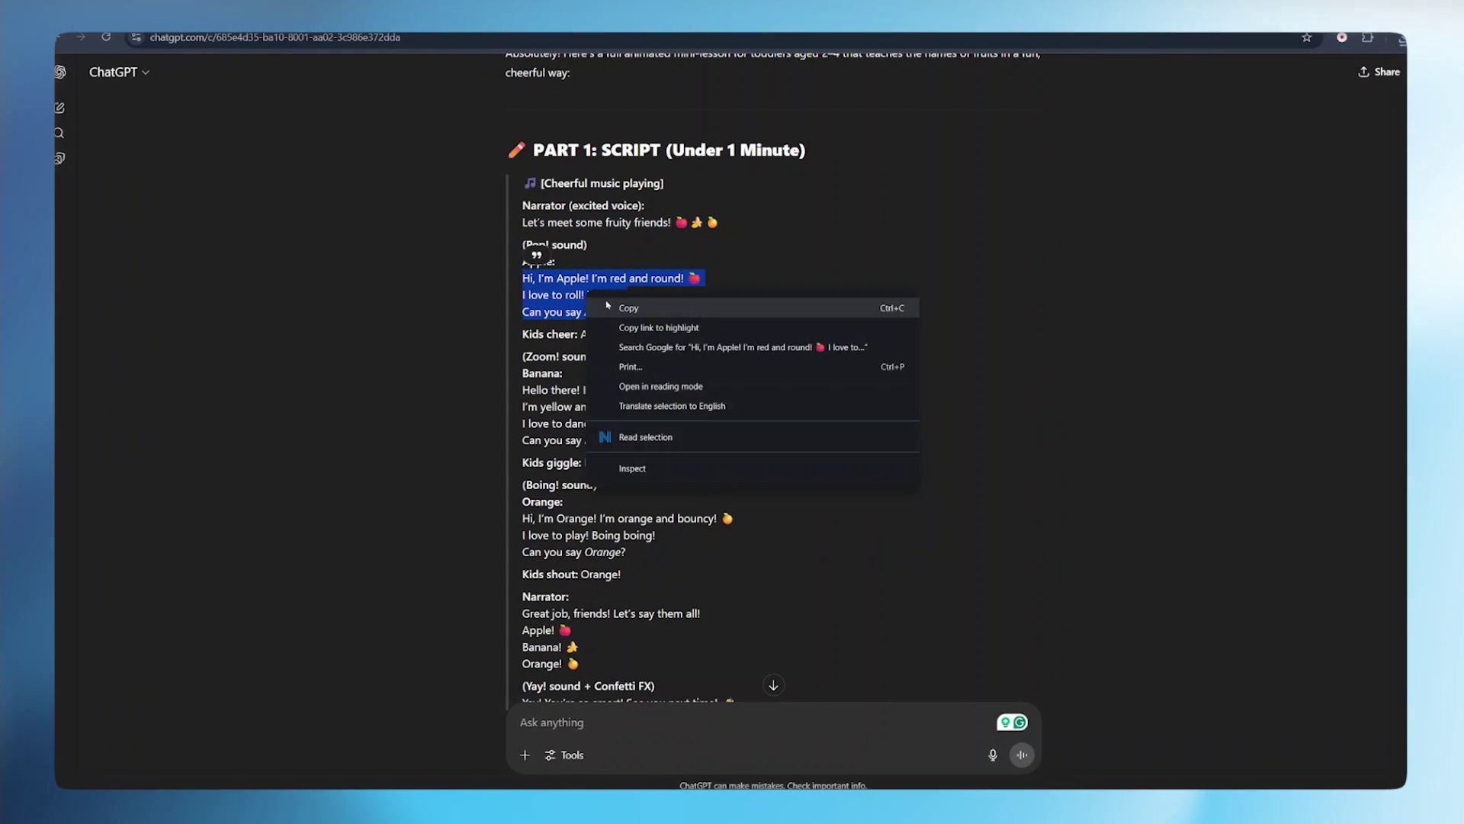
pyautogui.click(713, 304)
pyautogui.hotkey('ctrl', 'Tab')
pyautogui.tripleClick(613, 158)
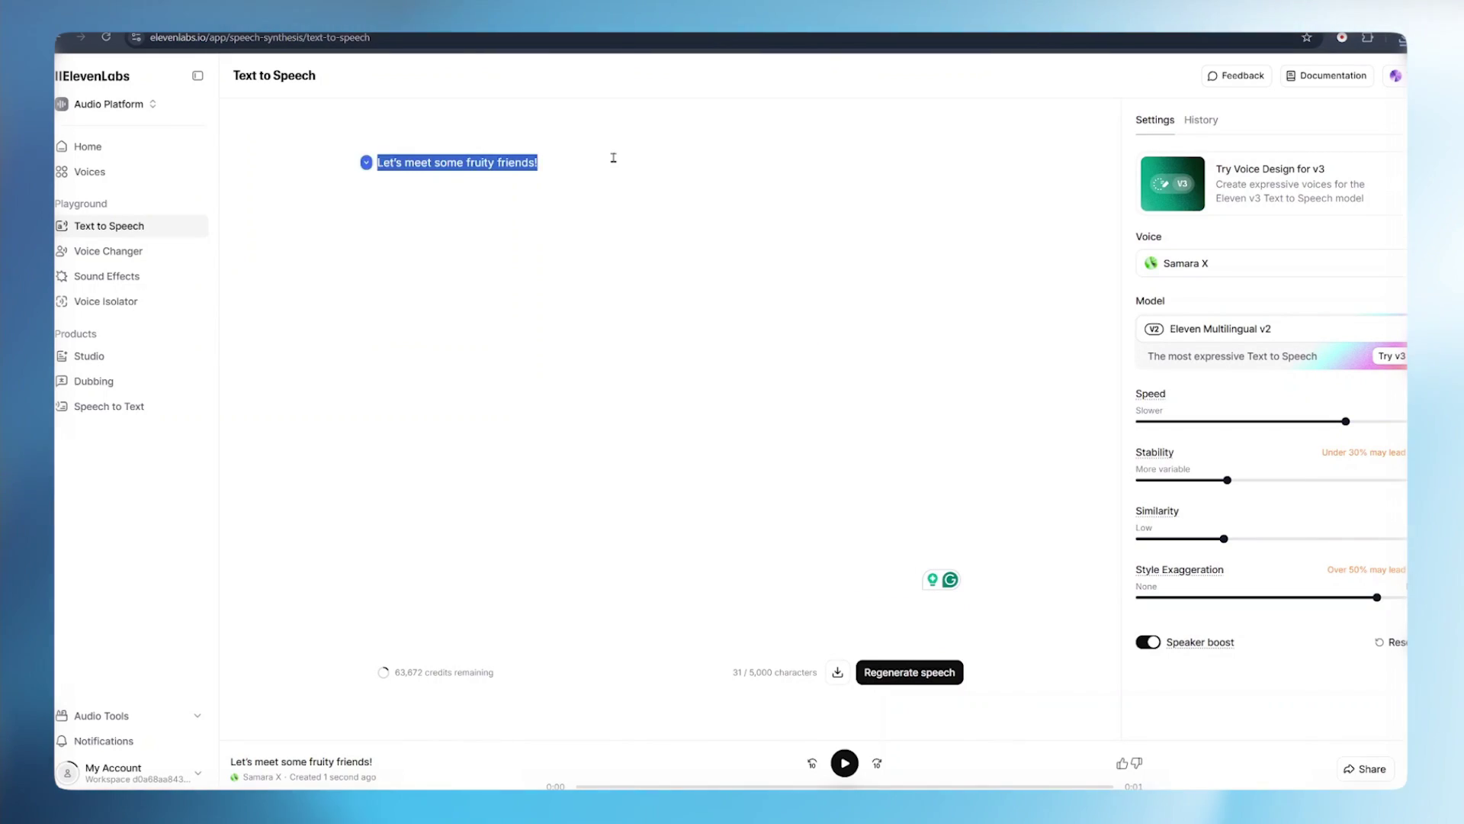
# - Open the voice picker for Apple's three script lines, with Samara X still selected
pyautogui.click(1185, 264)
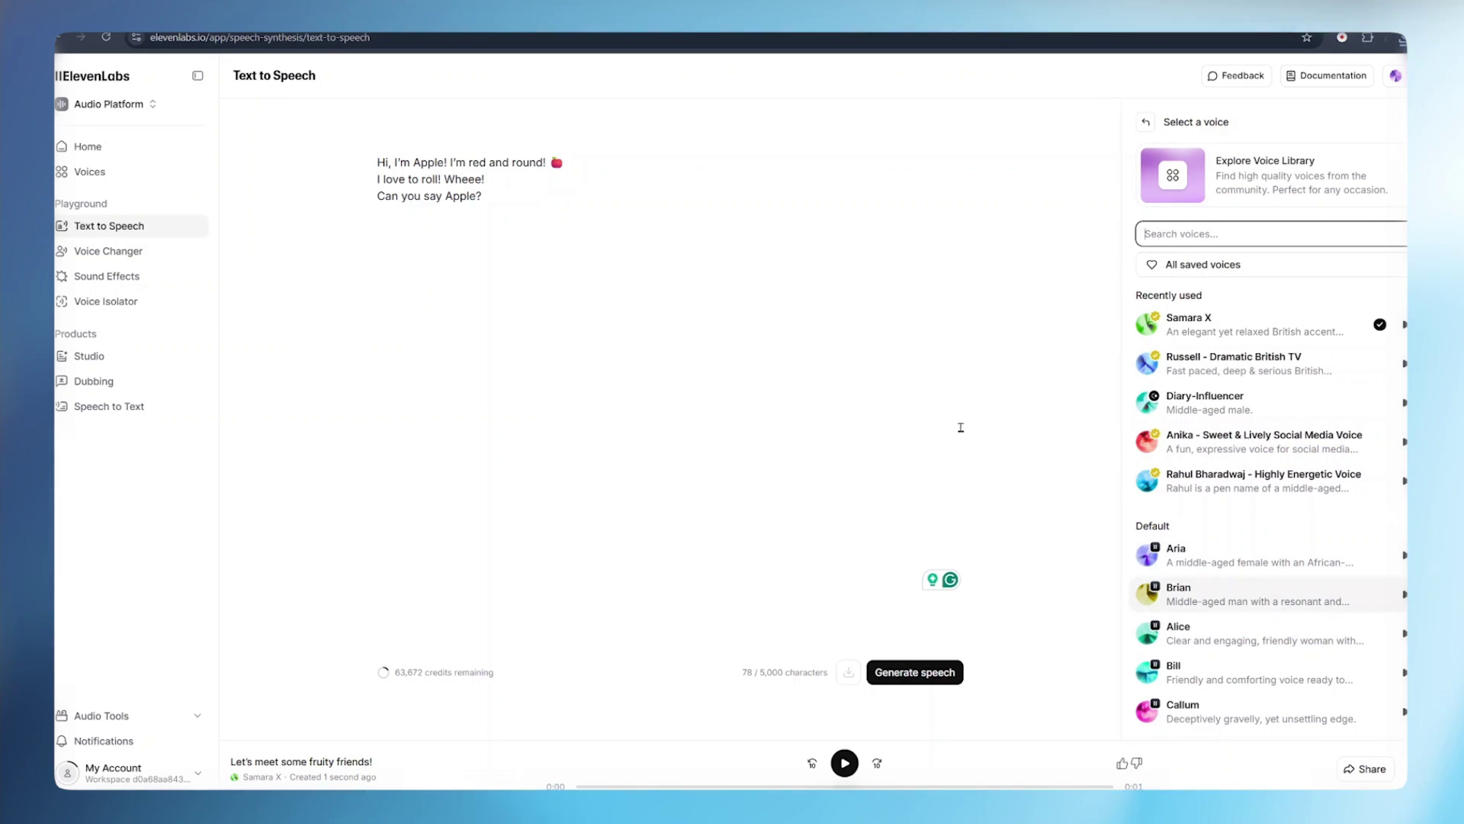
# - In the voice library, filter voices to English, with any accent, and young-sounding
pyautogui.click(190, 171)
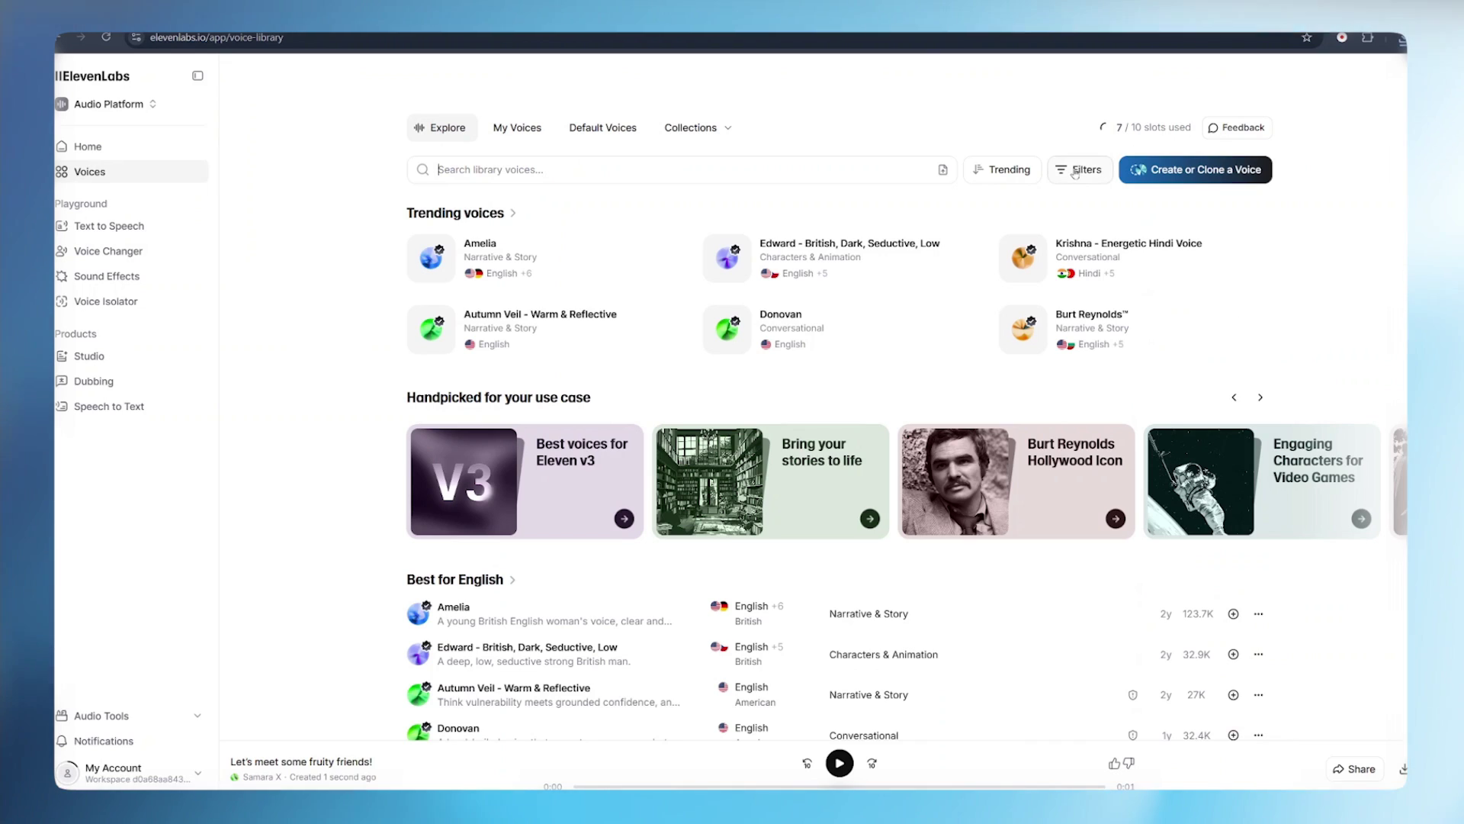
pyautogui.click(1078, 170)
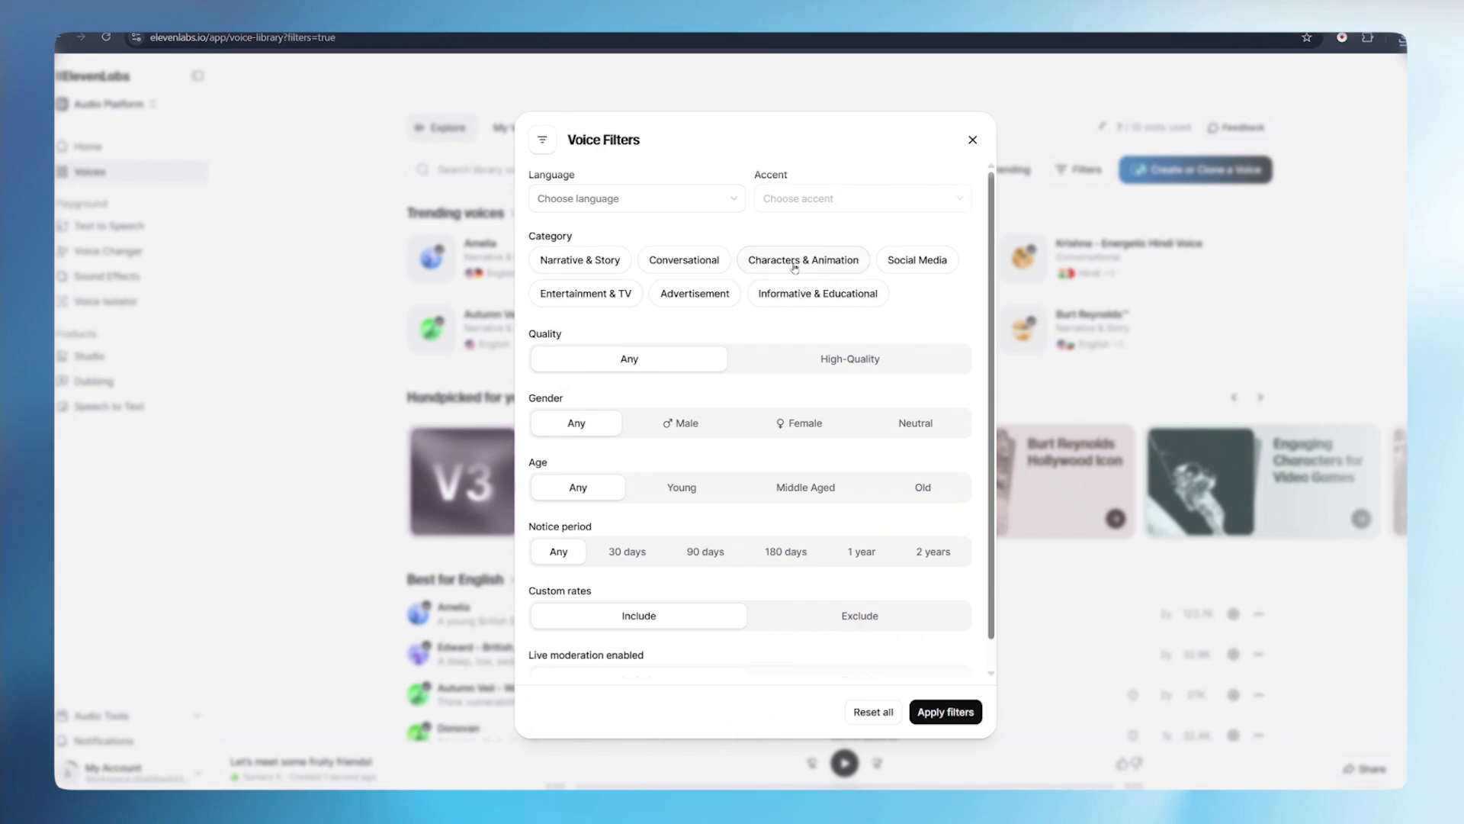
pyautogui.click(592, 201)
pyautogui.scroll(-4, 608, 309)
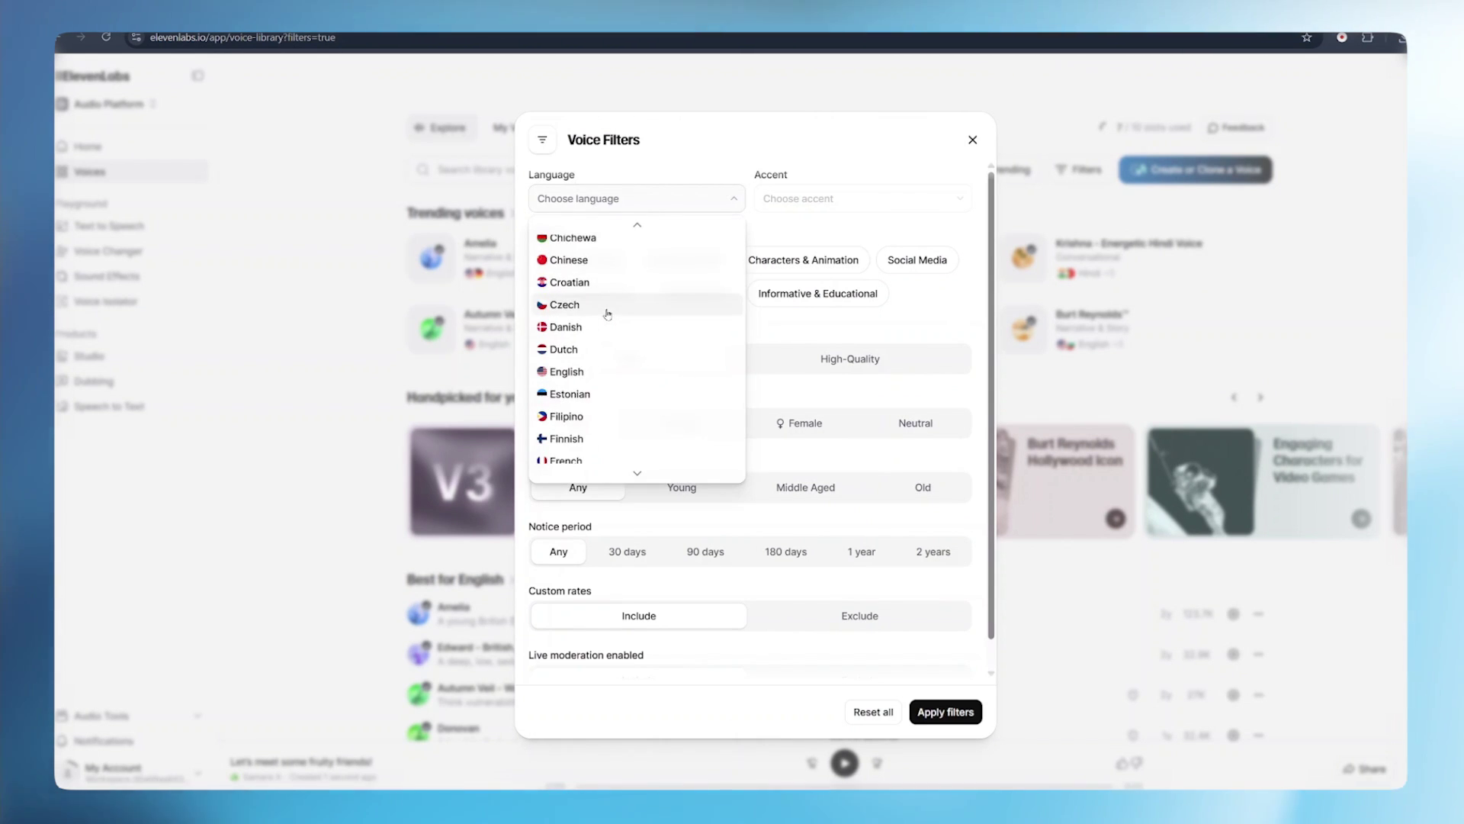
pyautogui.click(568, 371)
pyautogui.click(785, 200)
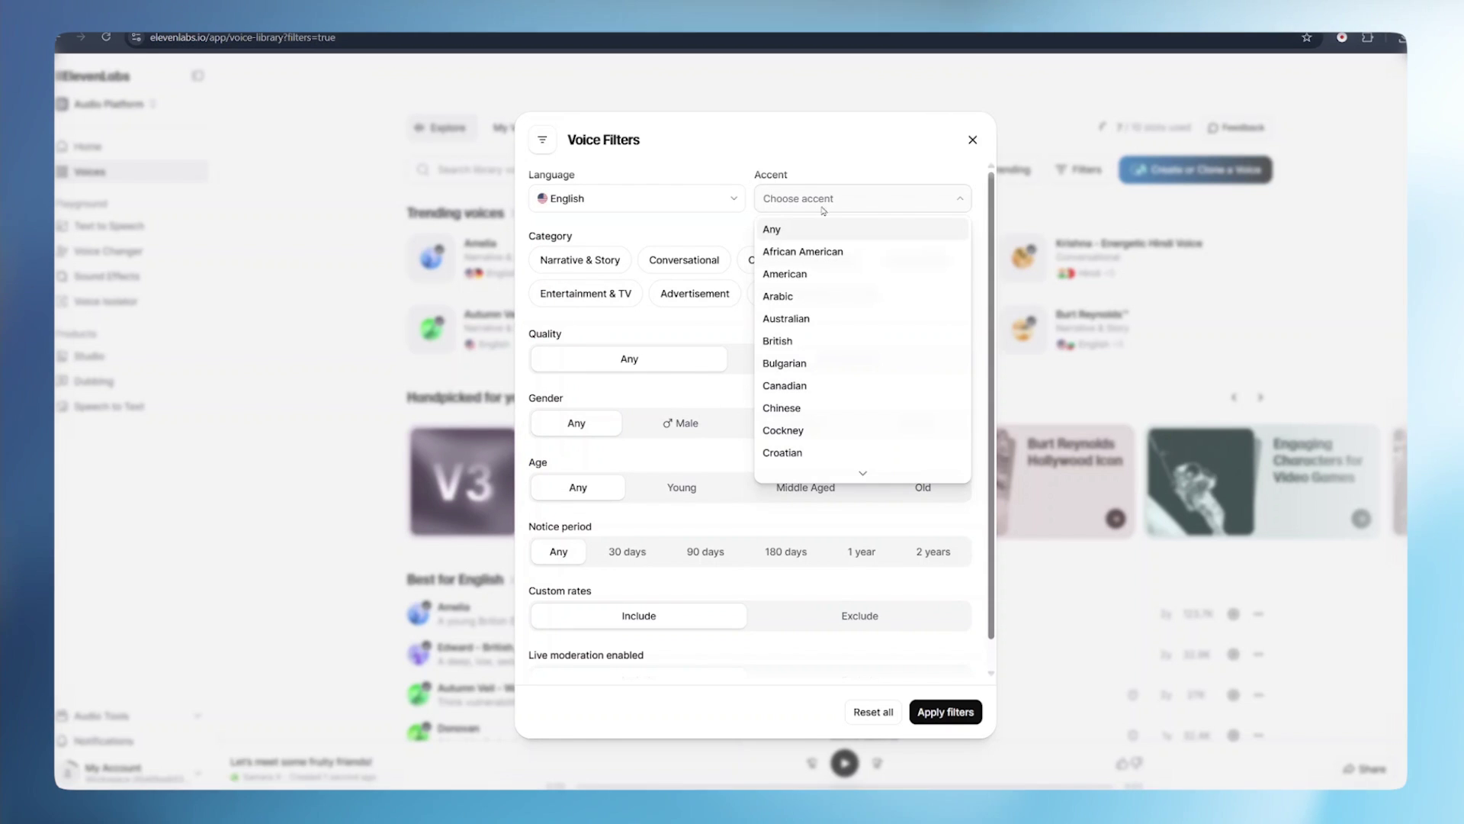
pyautogui.click(793, 233)
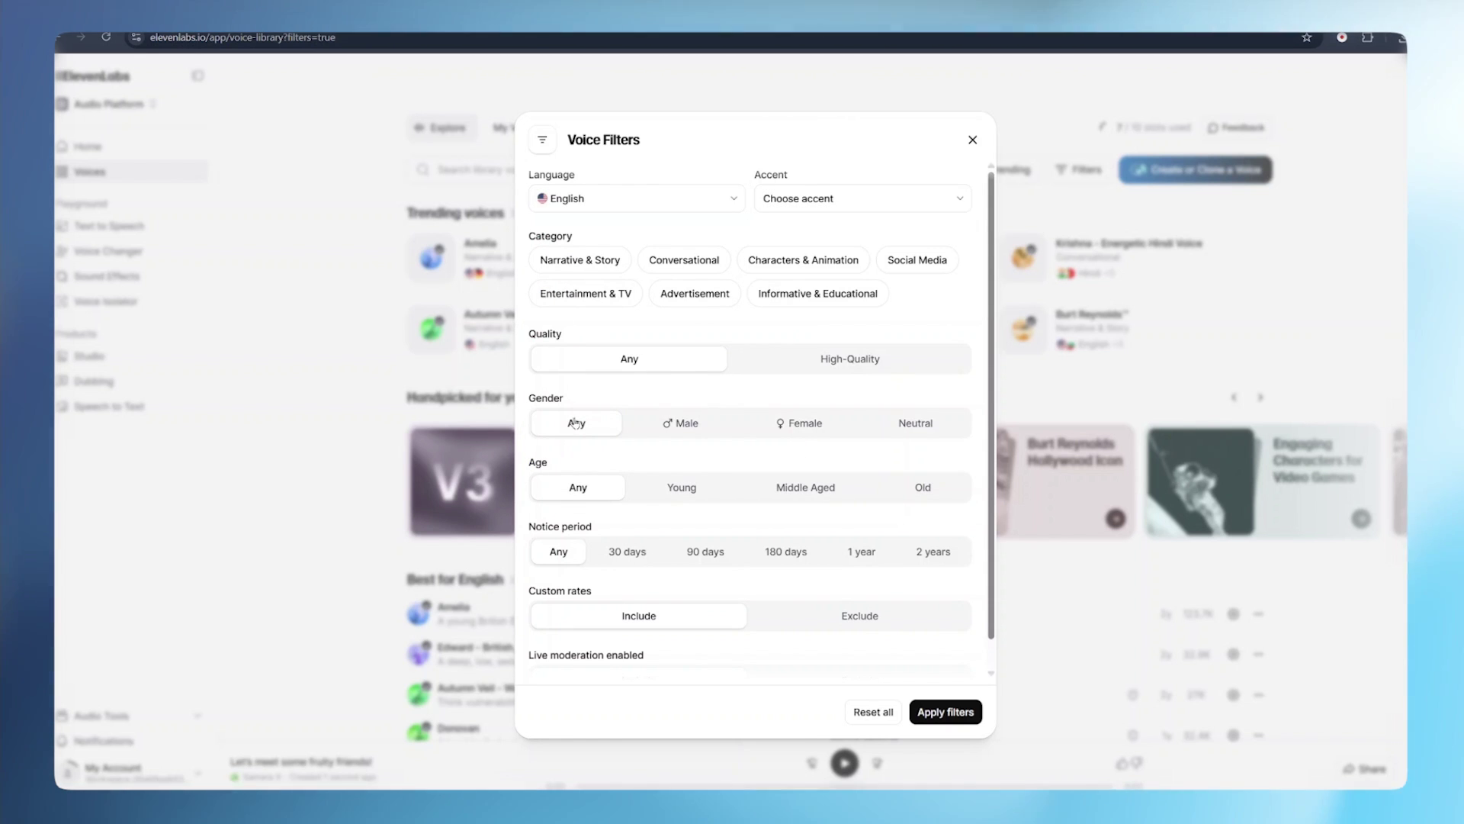
pyautogui.click(681, 487)
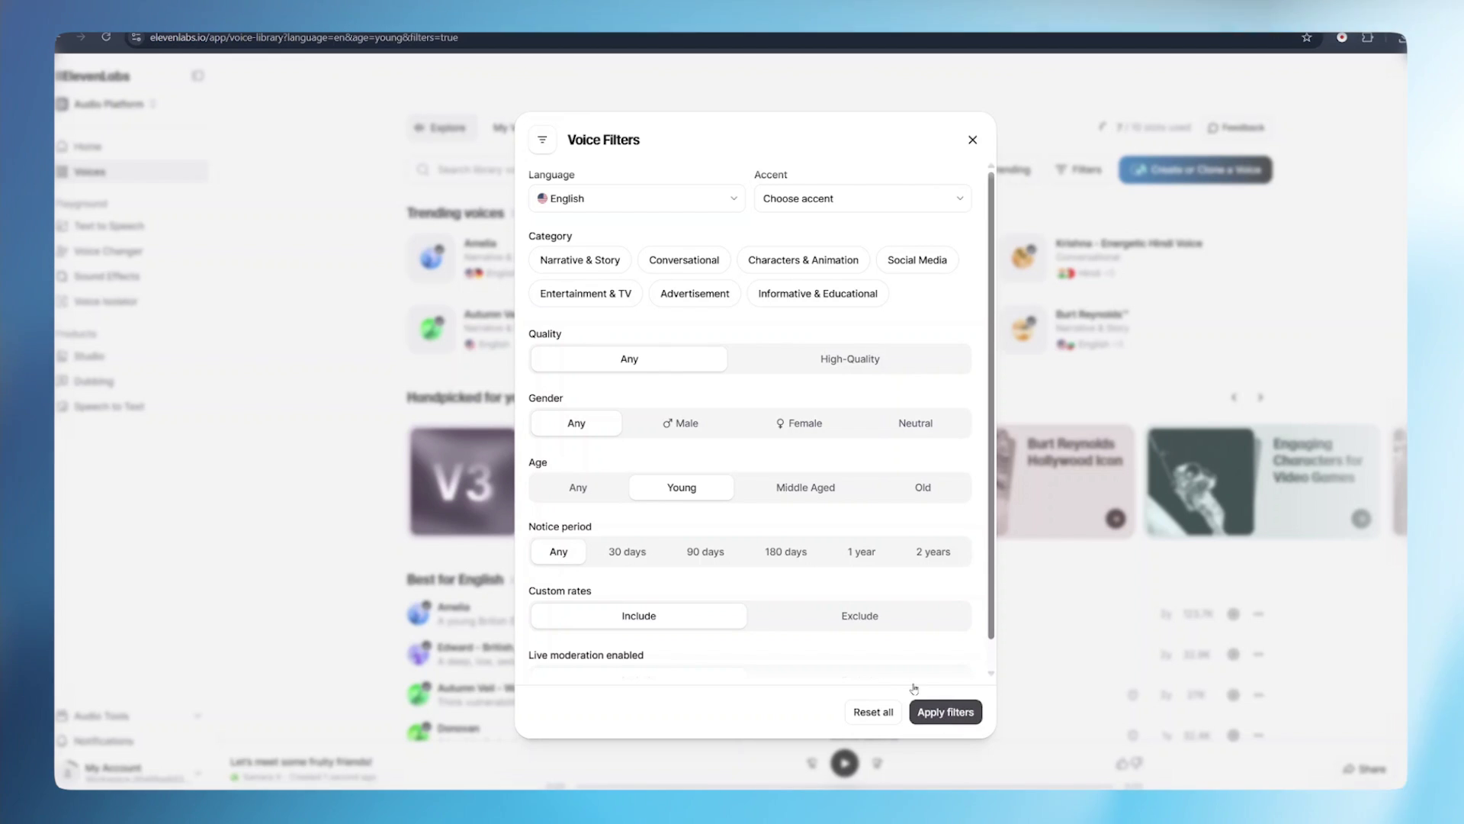
# - Apply the filters, add Marshal - Toon Character to My Voices and use it
pyautogui.click(922, 709)
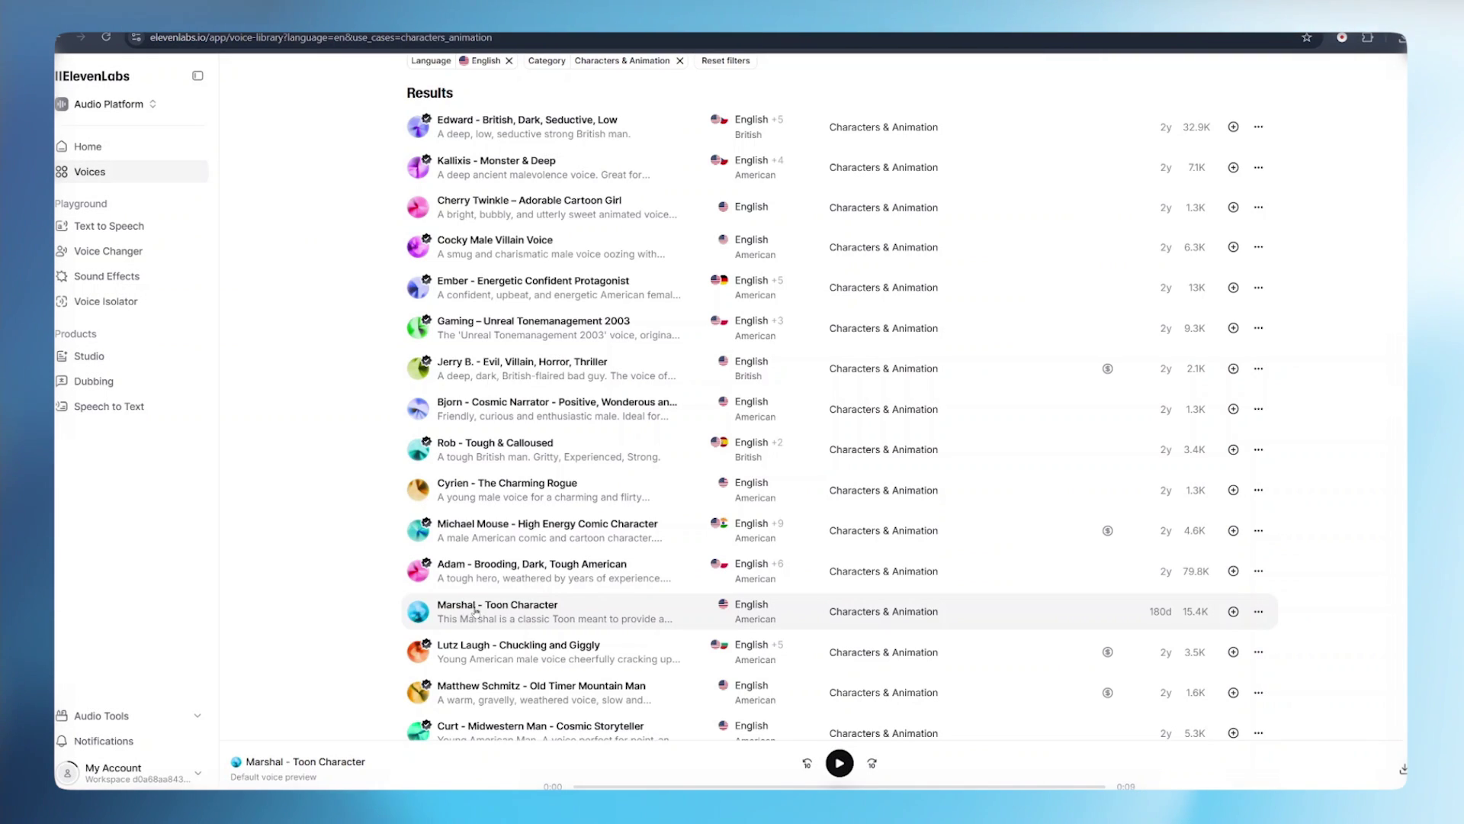
pyautogui.click(1233, 612)
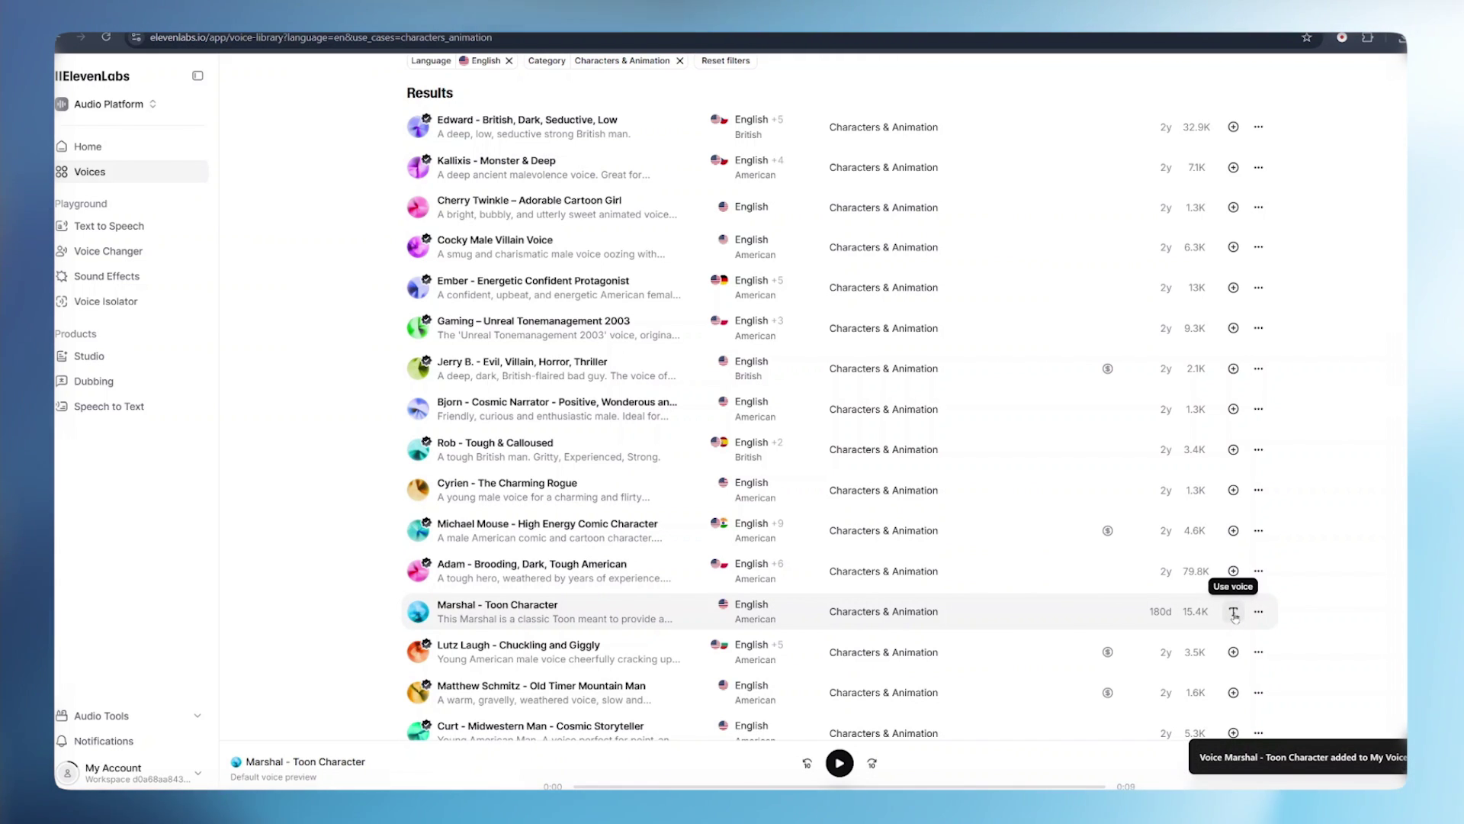
pyautogui.click(1233, 612)
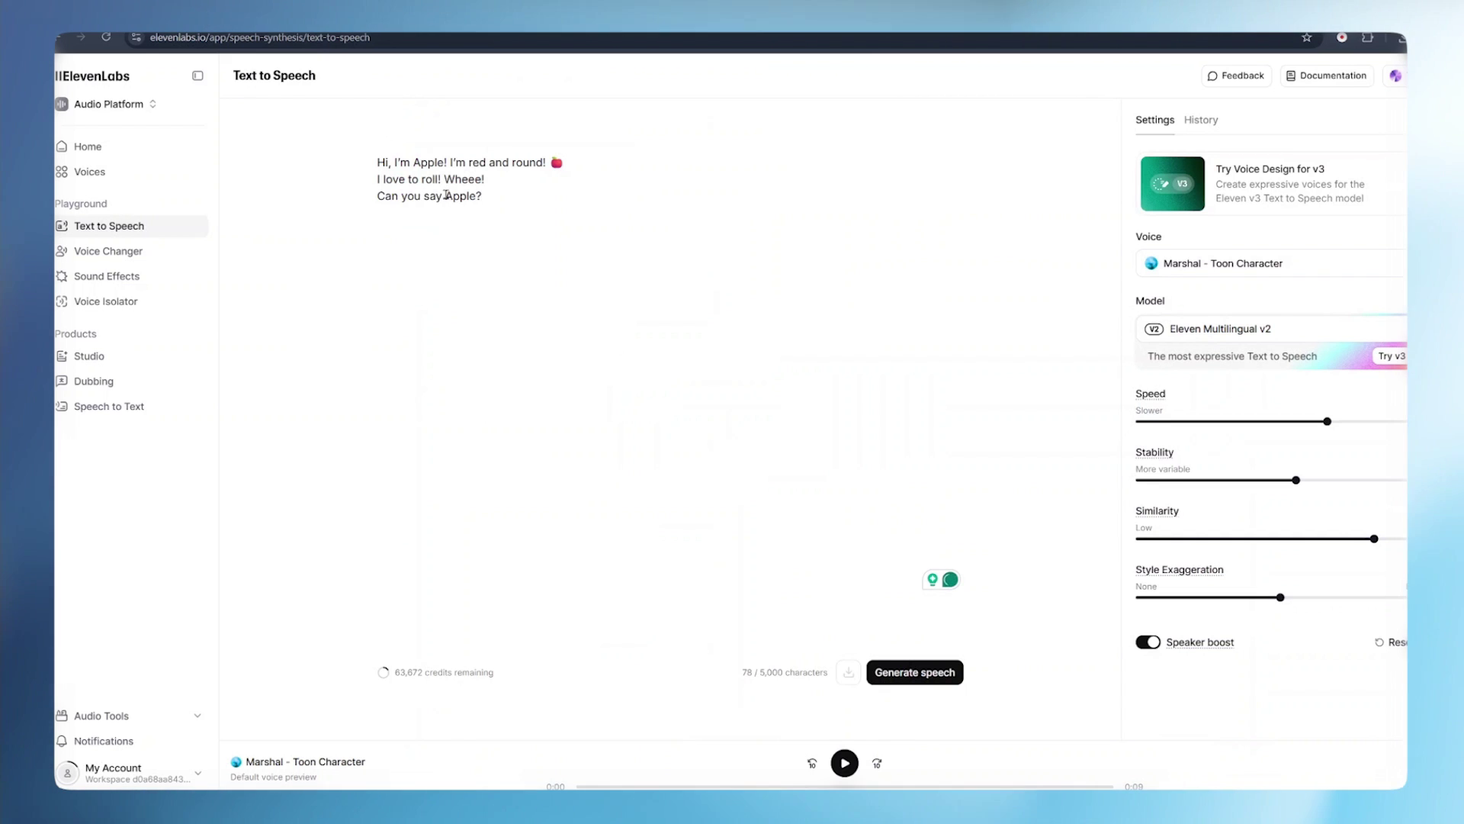
# - Generate Apple's three lines in the Marshal - Toon Character voice and download the mp3
pyautogui.click(911, 675)
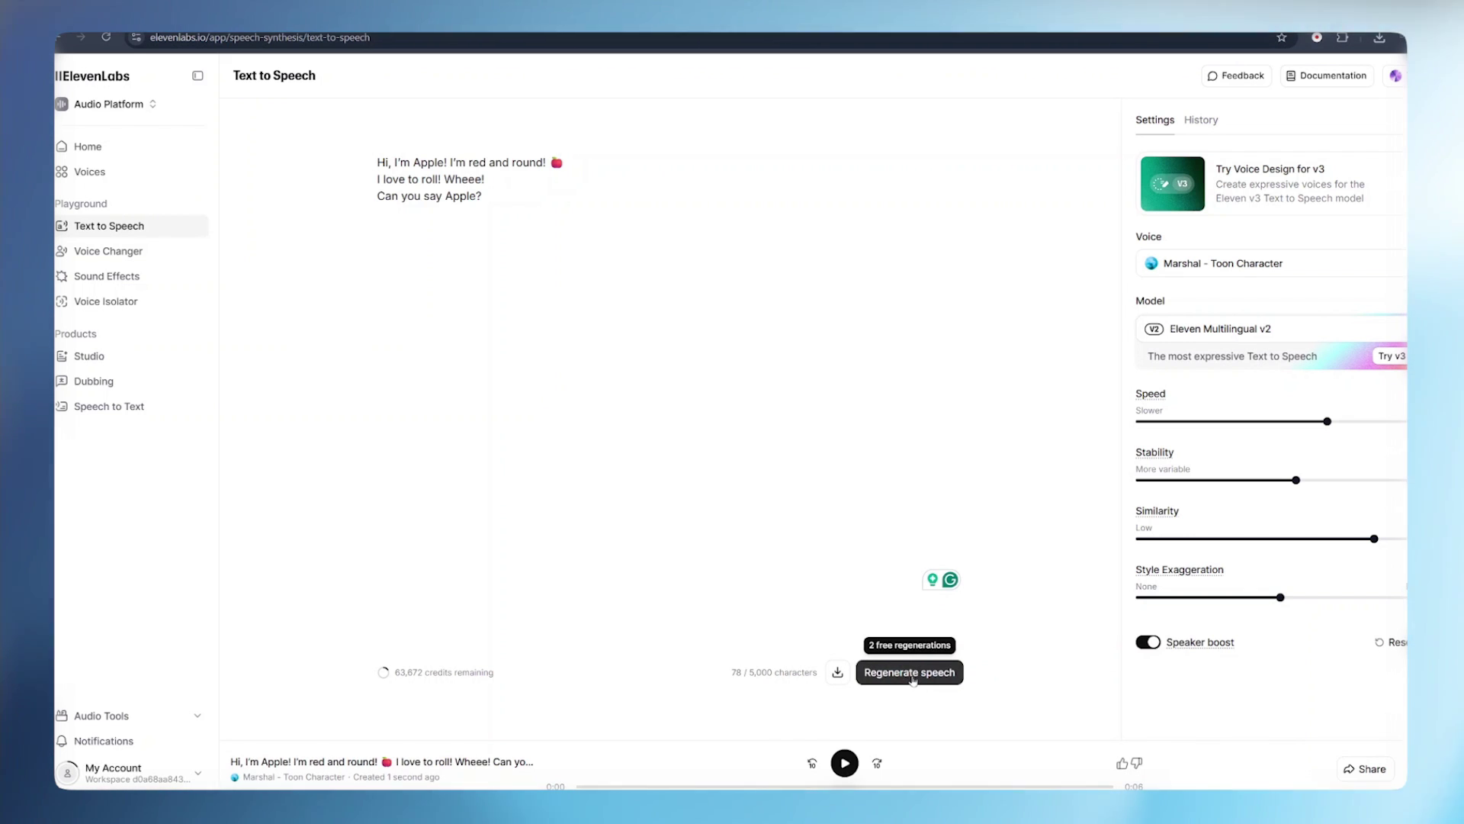
pyautogui.click(838, 674)
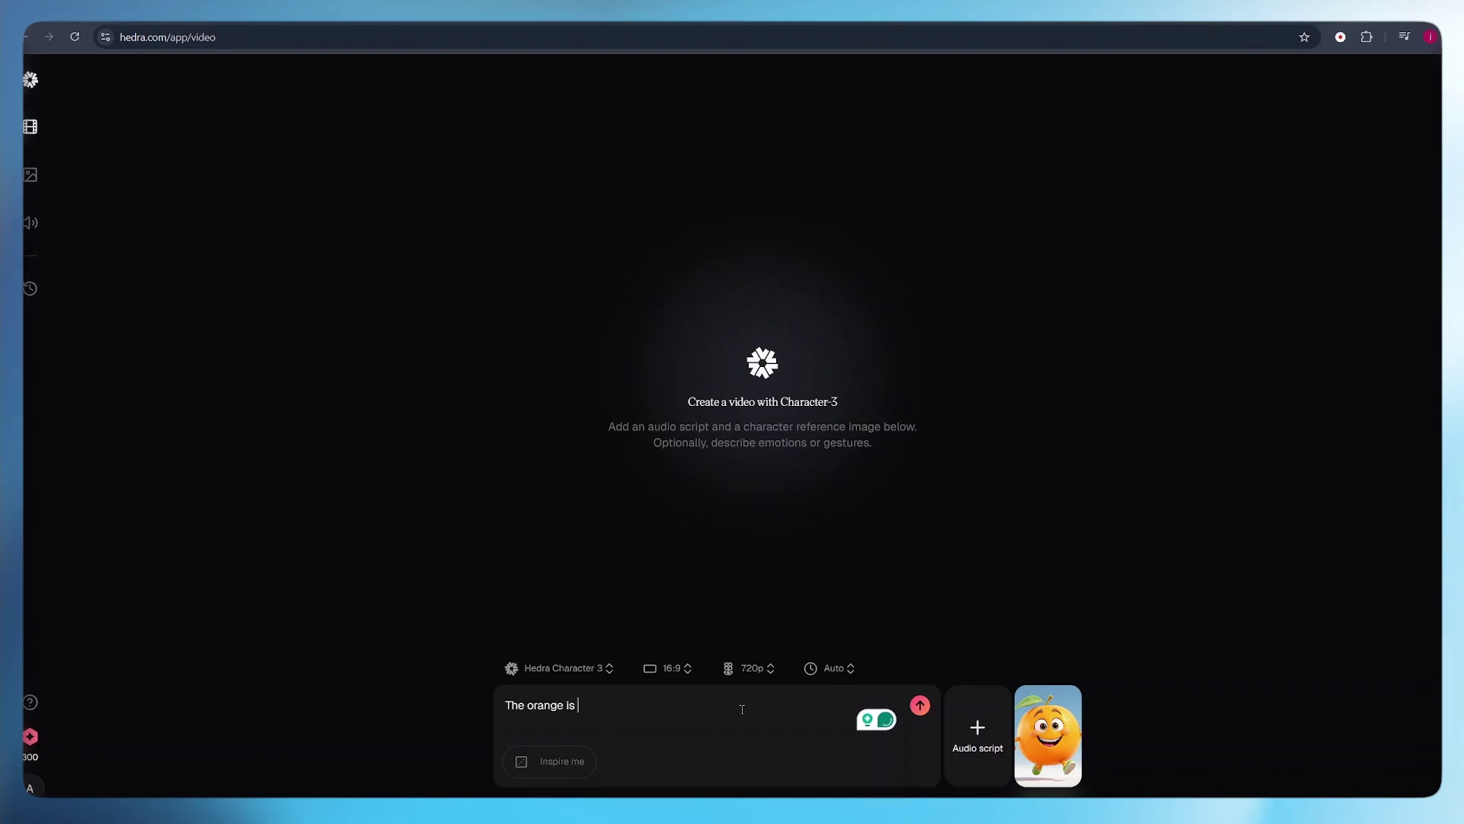
# - Finish the prompt 'The orange is dancing and talking' and attach the uploaded 10.47-second voice clip
pyautogui.write('ancin')
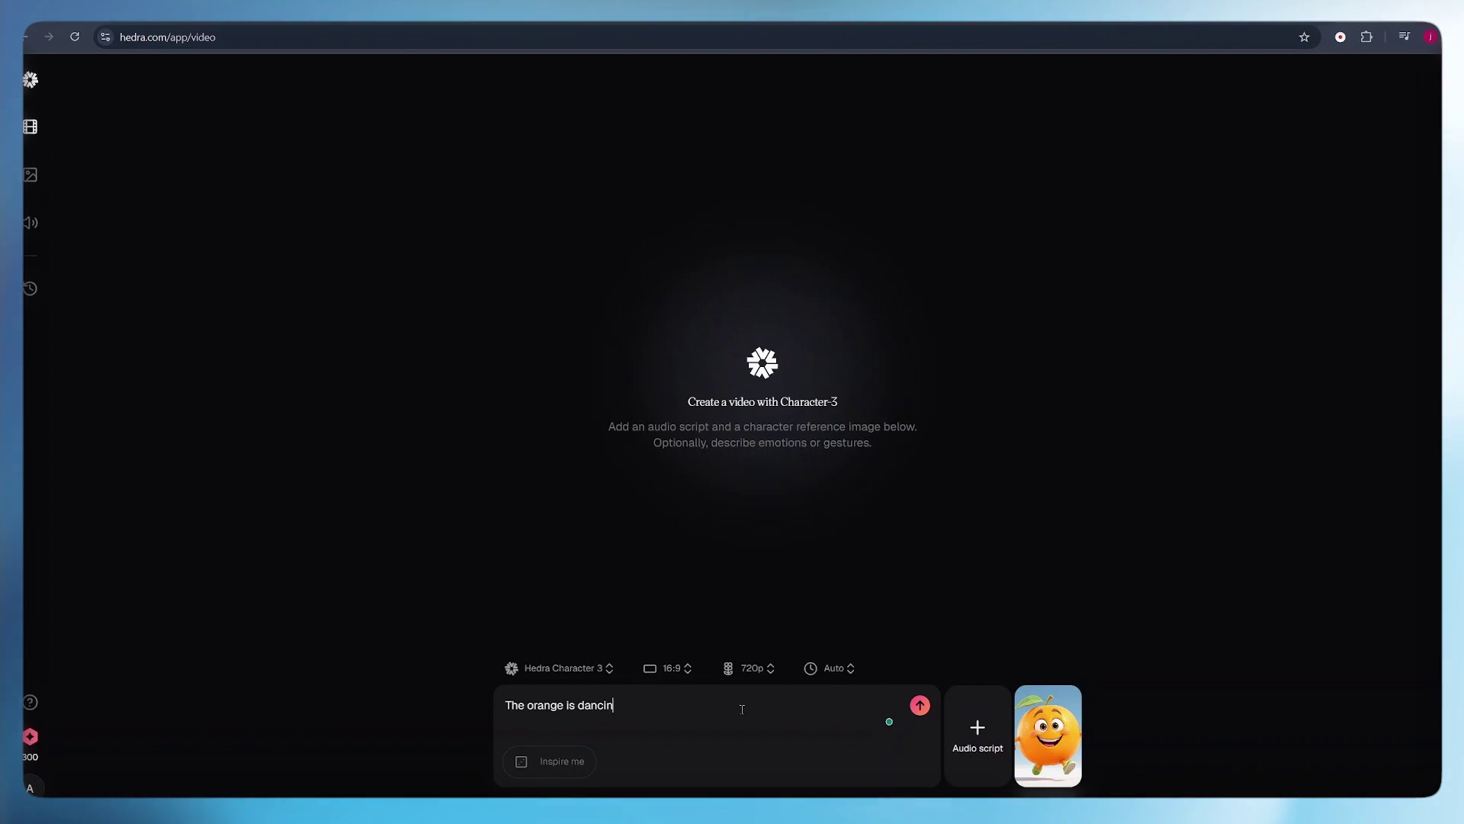
pyautogui.write('g and t')
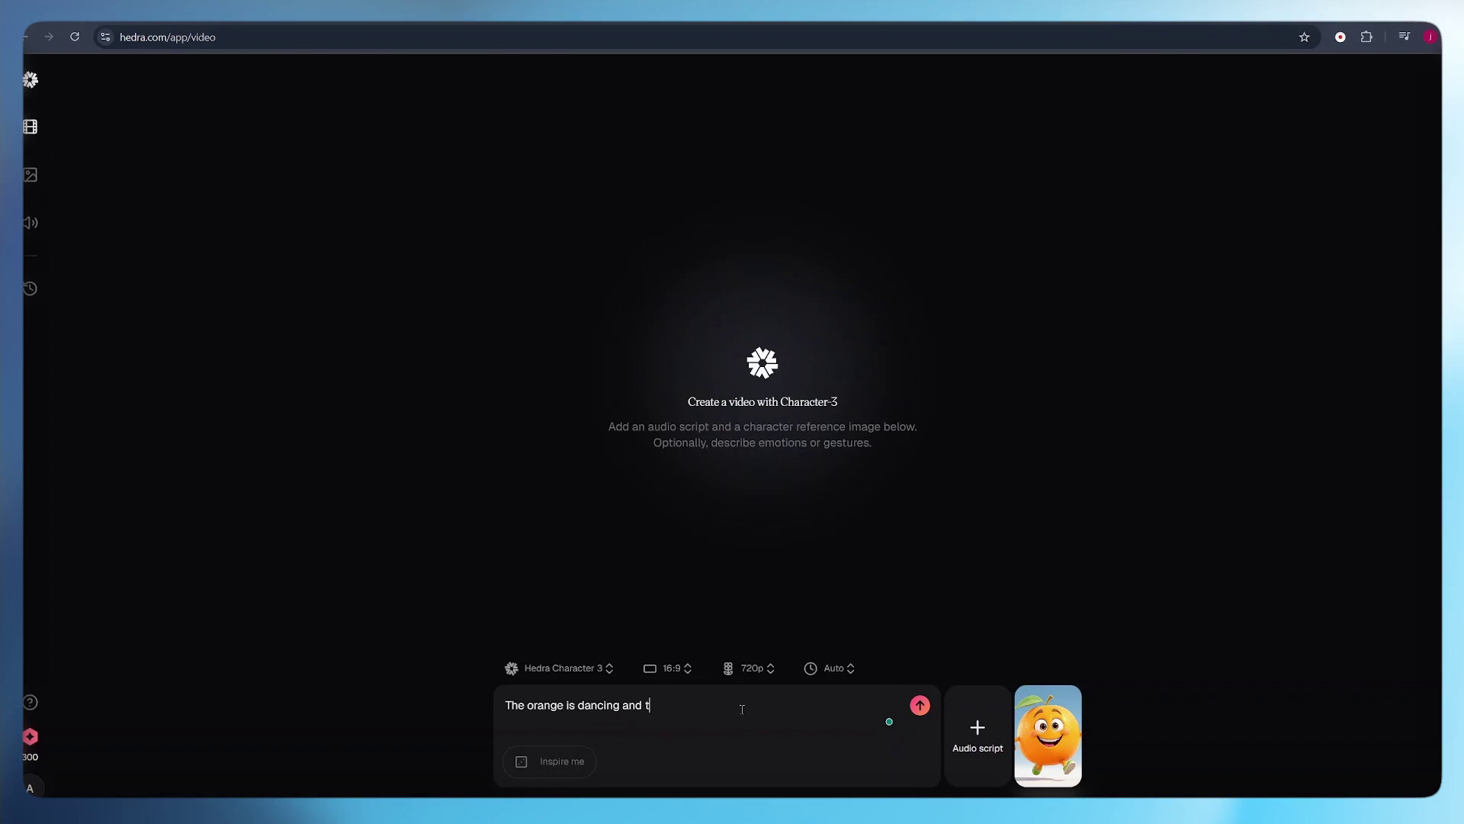
pyautogui.write('alking')
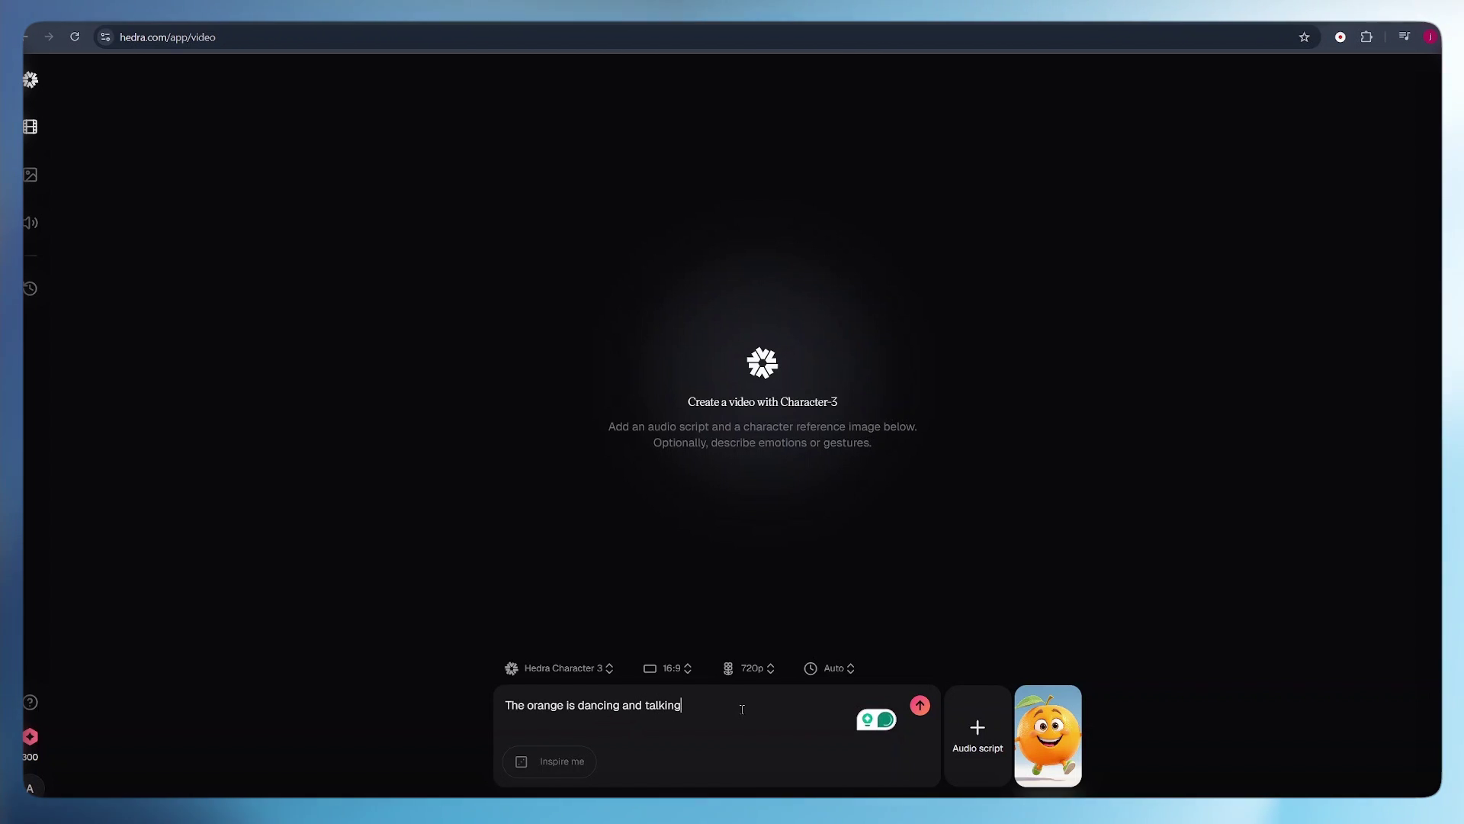
pyautogui.click(975, 761)
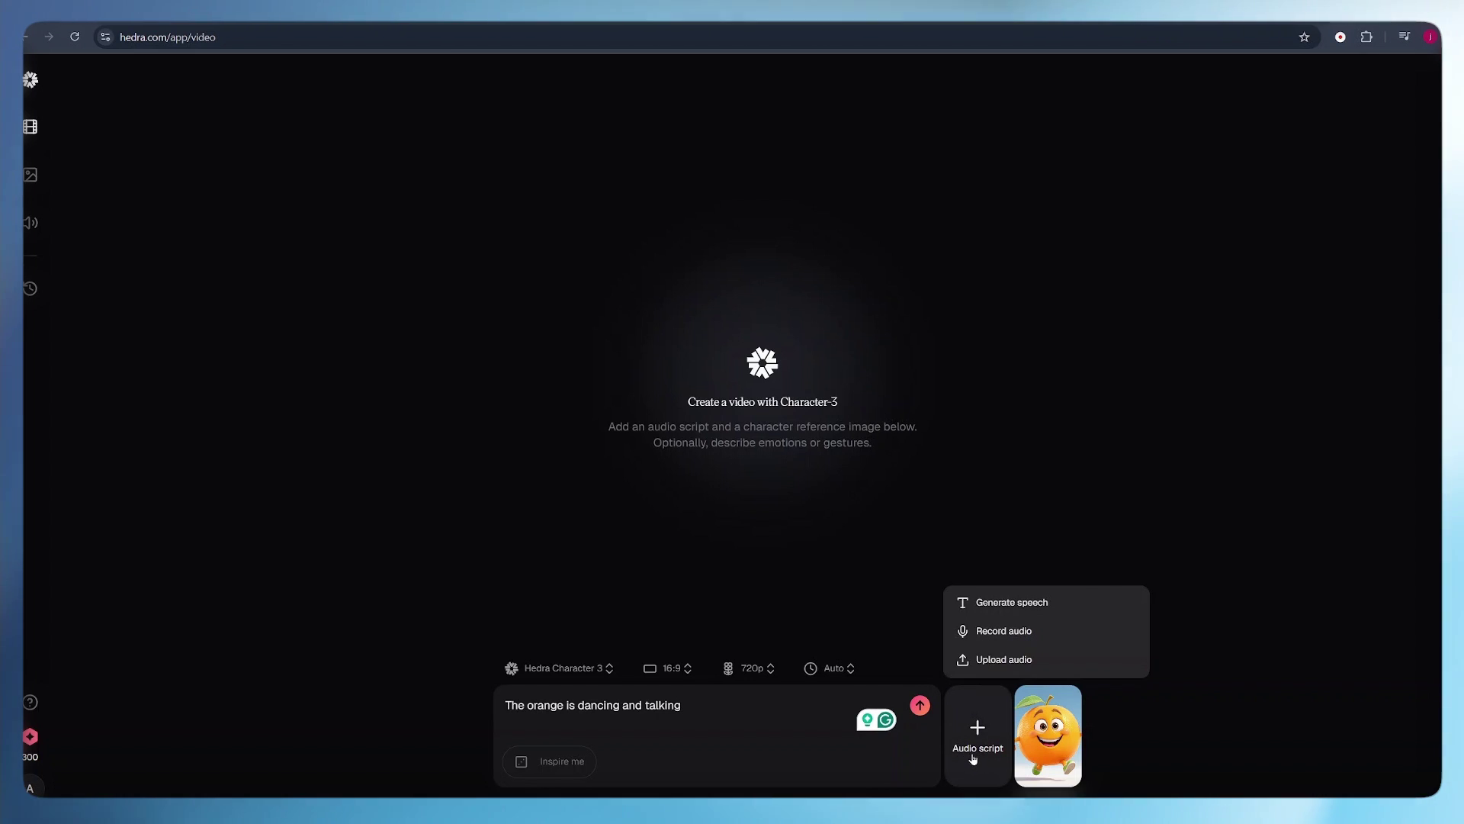
pyautogui.click(1000, 663)
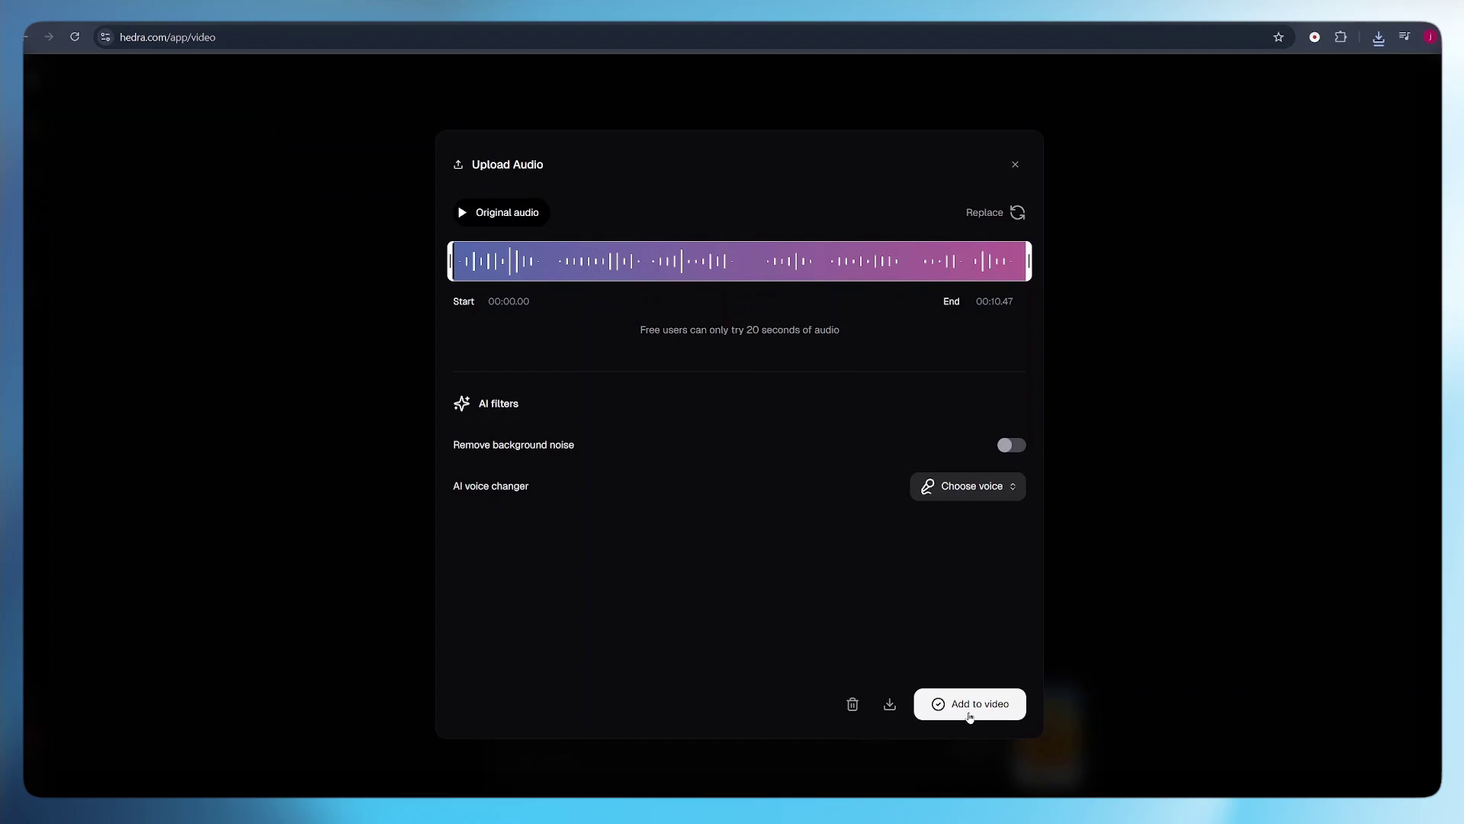
pyautogui.click(970, 710)
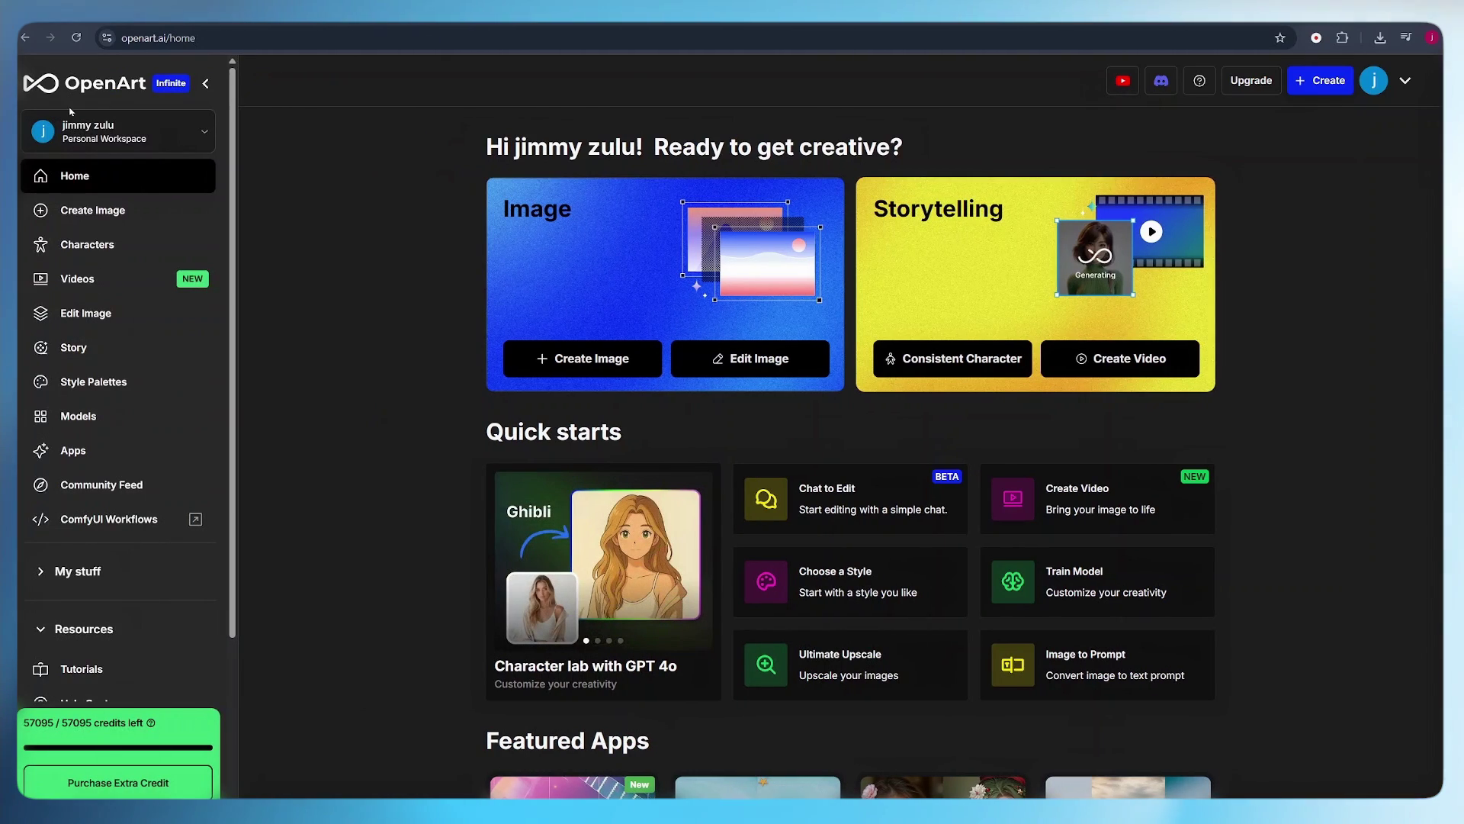
# - Start an image-to-video from the orange image with prompt 'The orange is jumping and talking'
pyautogui.click(106, 281)
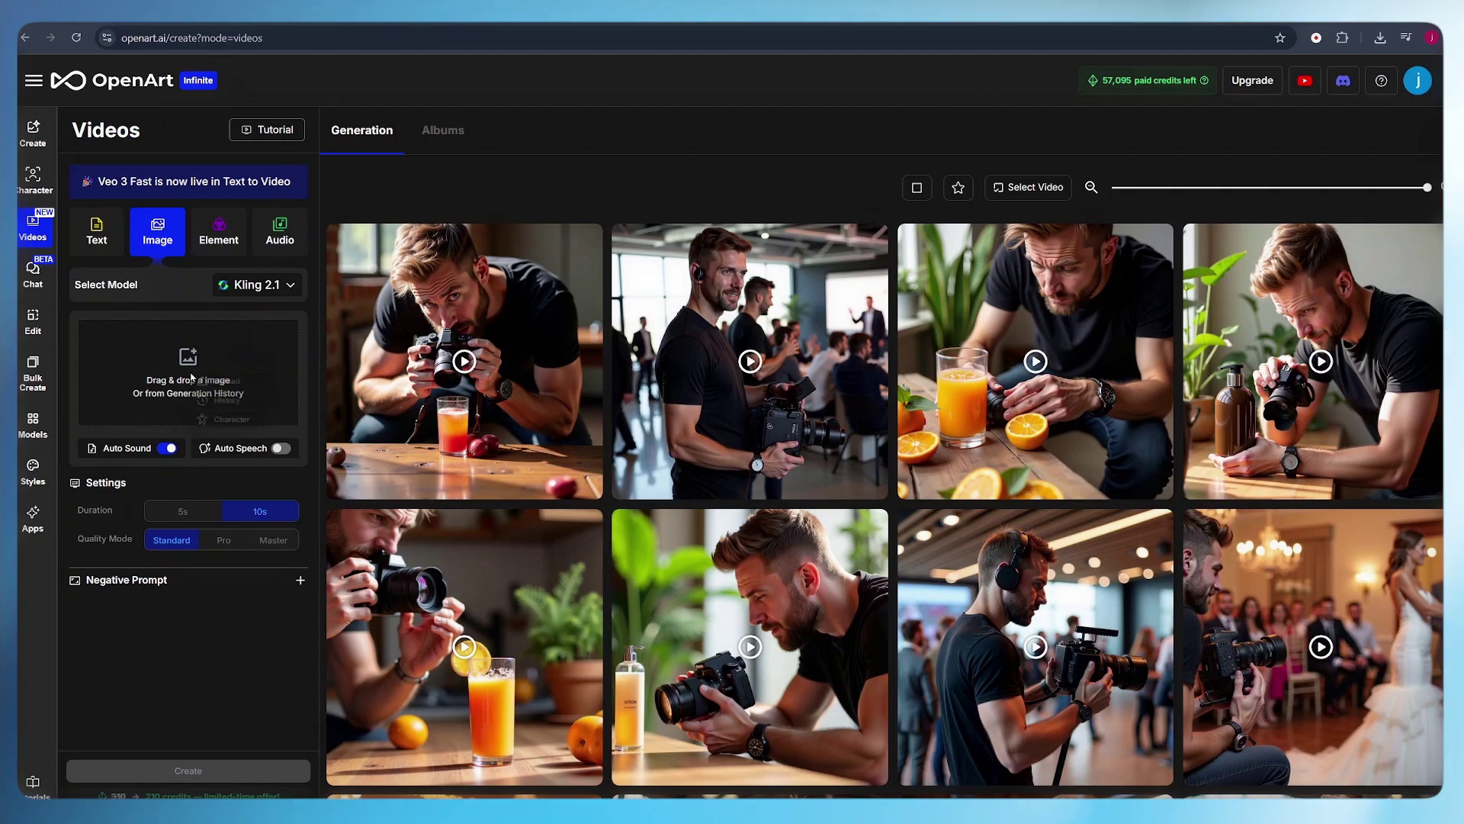
pyautogui.click(191, 379)
pyautogui.click(221, 396)
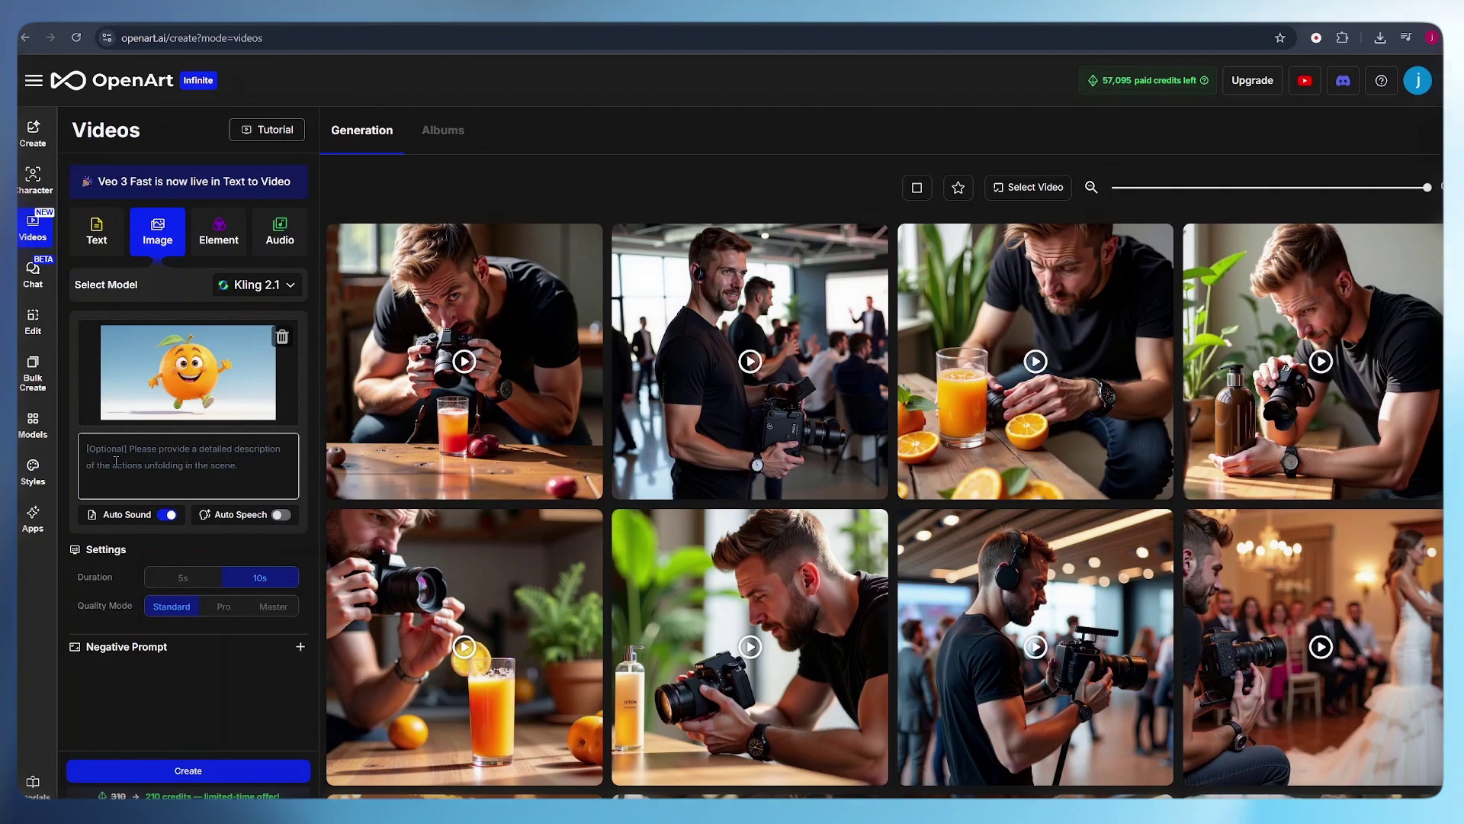
pyautogui.click(116, 461)
pyautogui.write('The orange is jumping and talking')
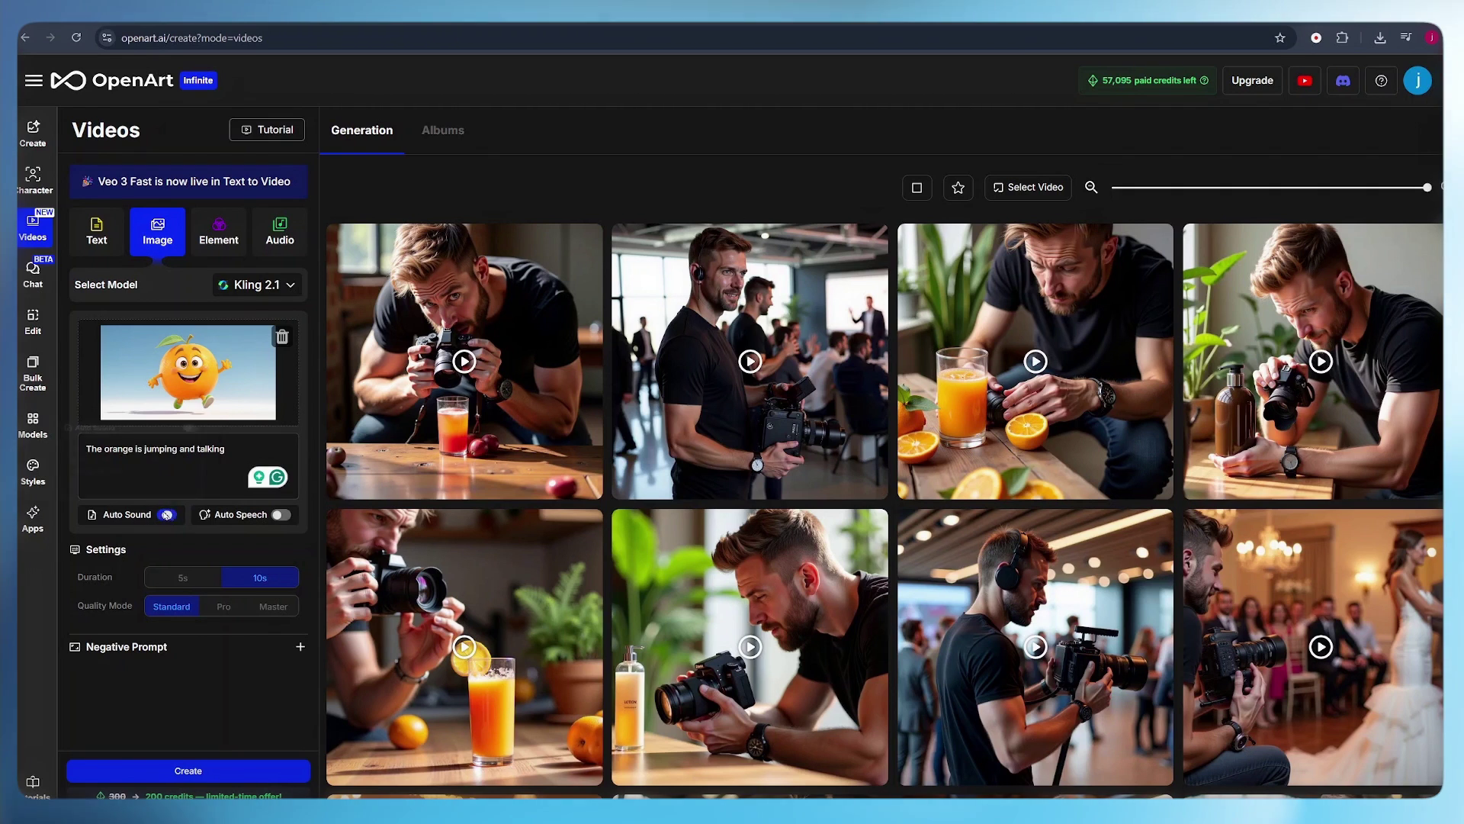
# - Turn off Auto Sound, choose 5s and Master quality, and add a negative prompt against blur and distortion
pyautogui.click(167, 514)
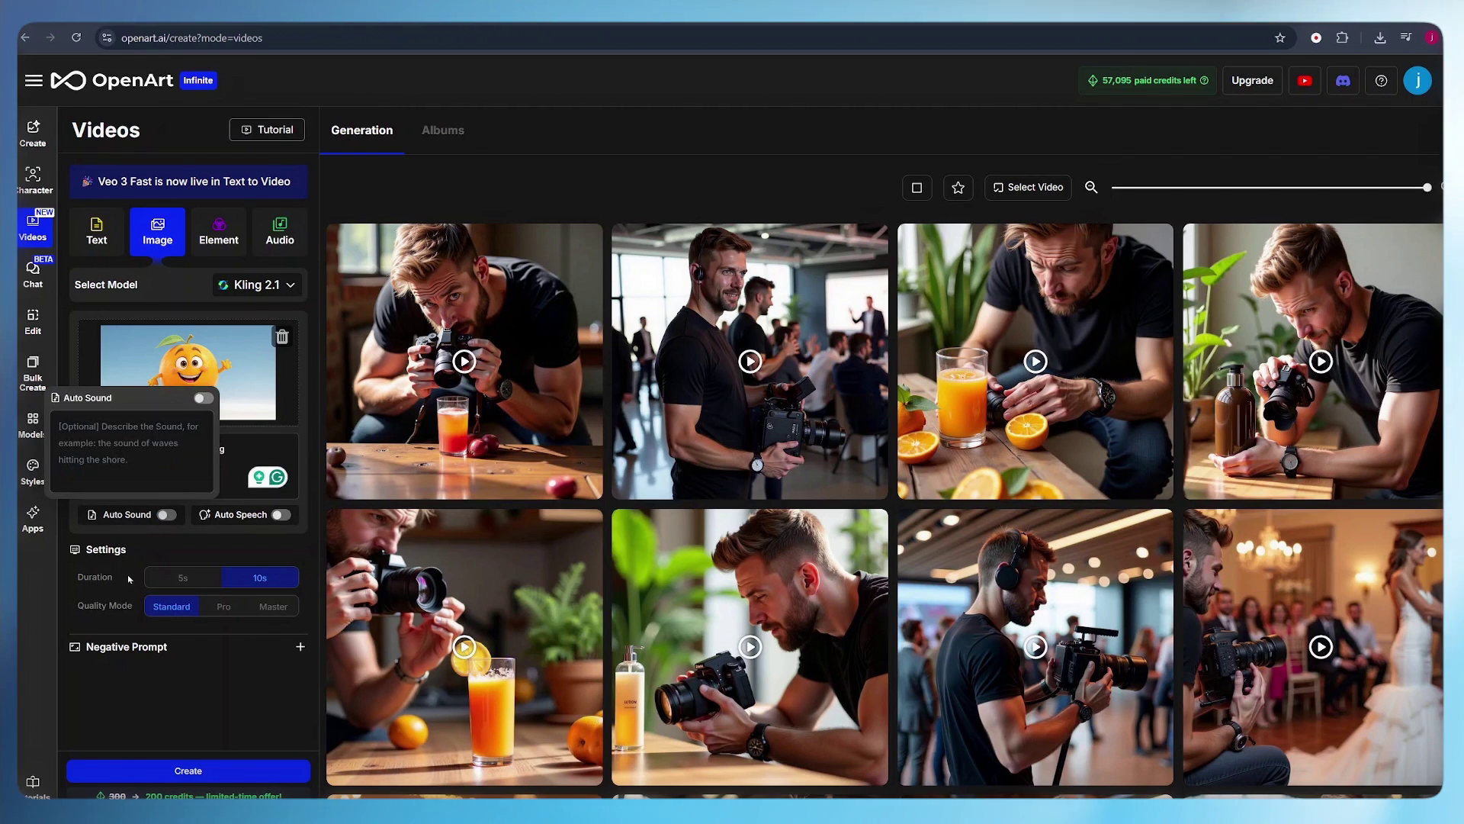
pyautogui.click(184, 580)
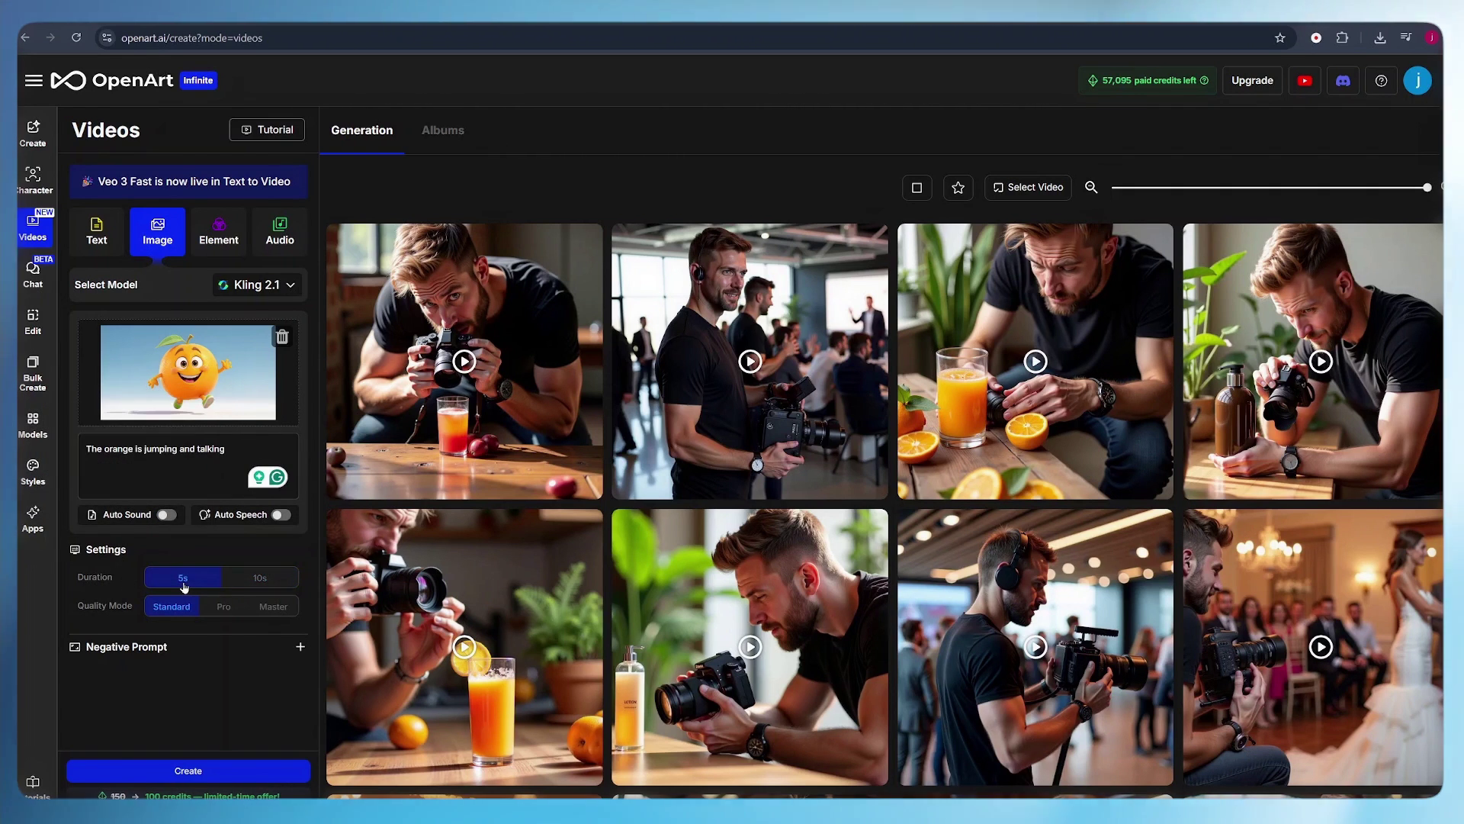
pyautogui.click(275, 607)
pyautogui.click(212, 650)
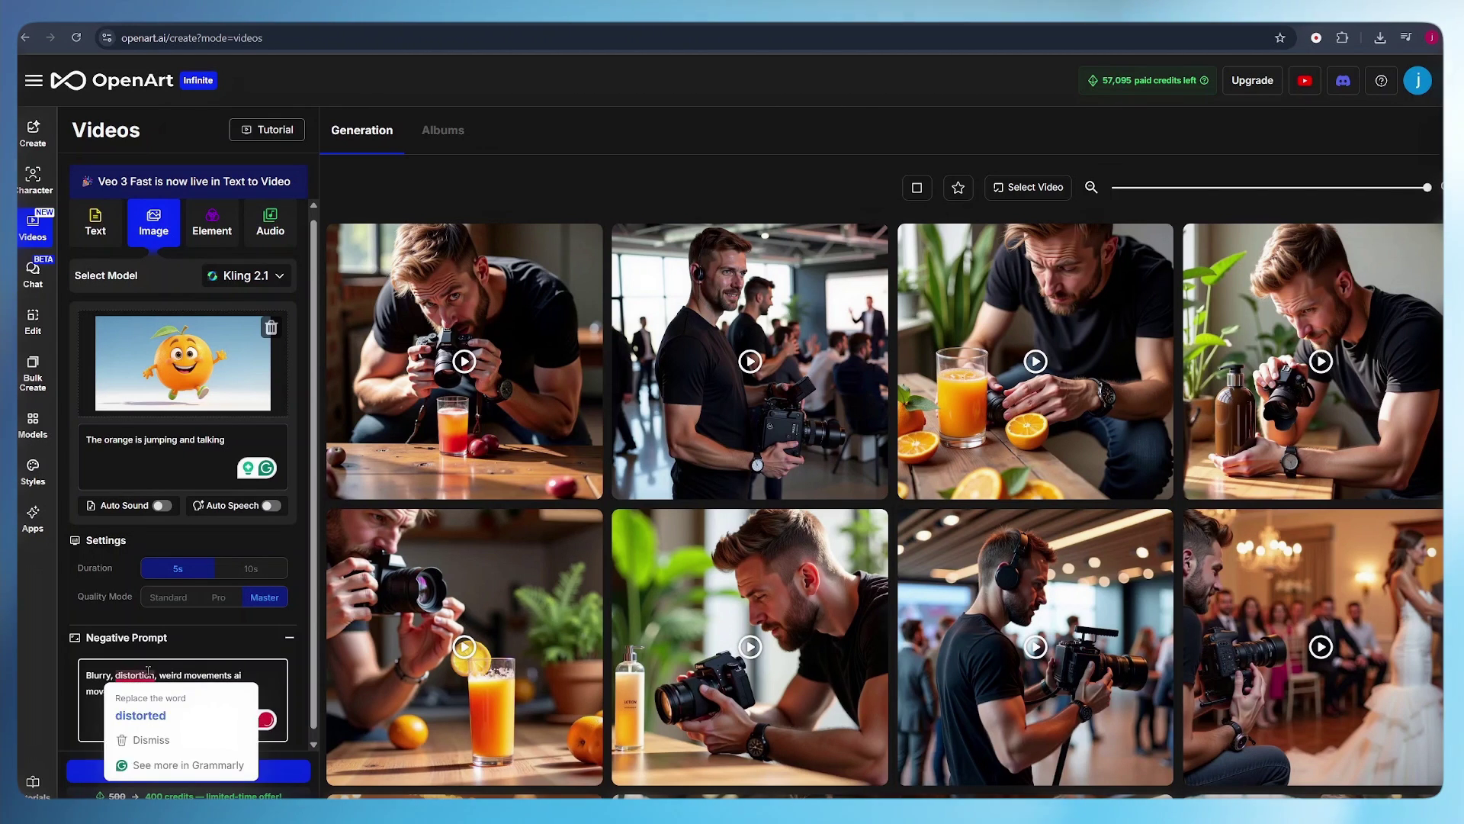
pyautogui.click(161, 695)
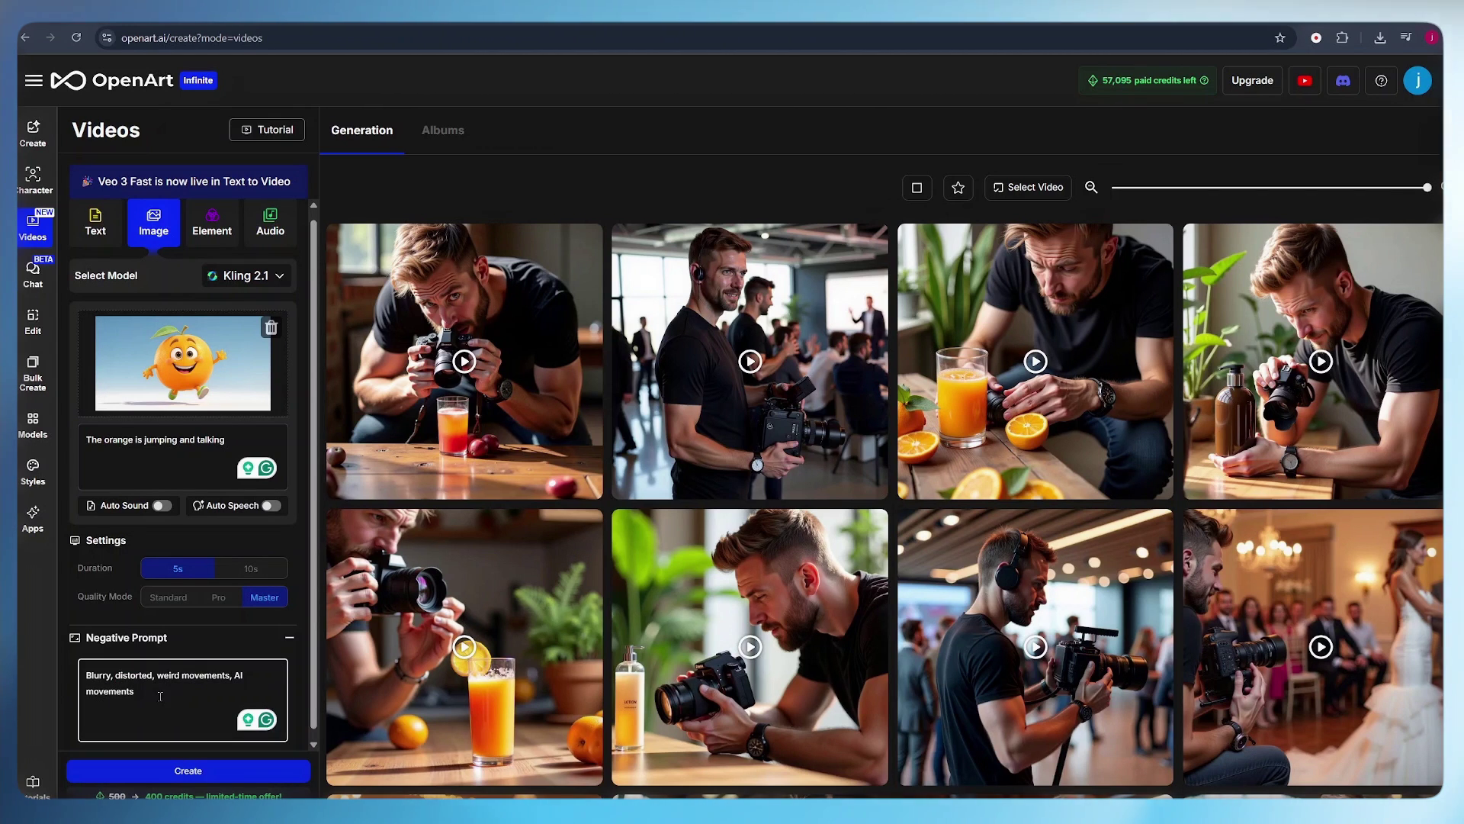
# - Create the orange video, then replace the source image with the red apple image
pyautogui.click(182, 771)
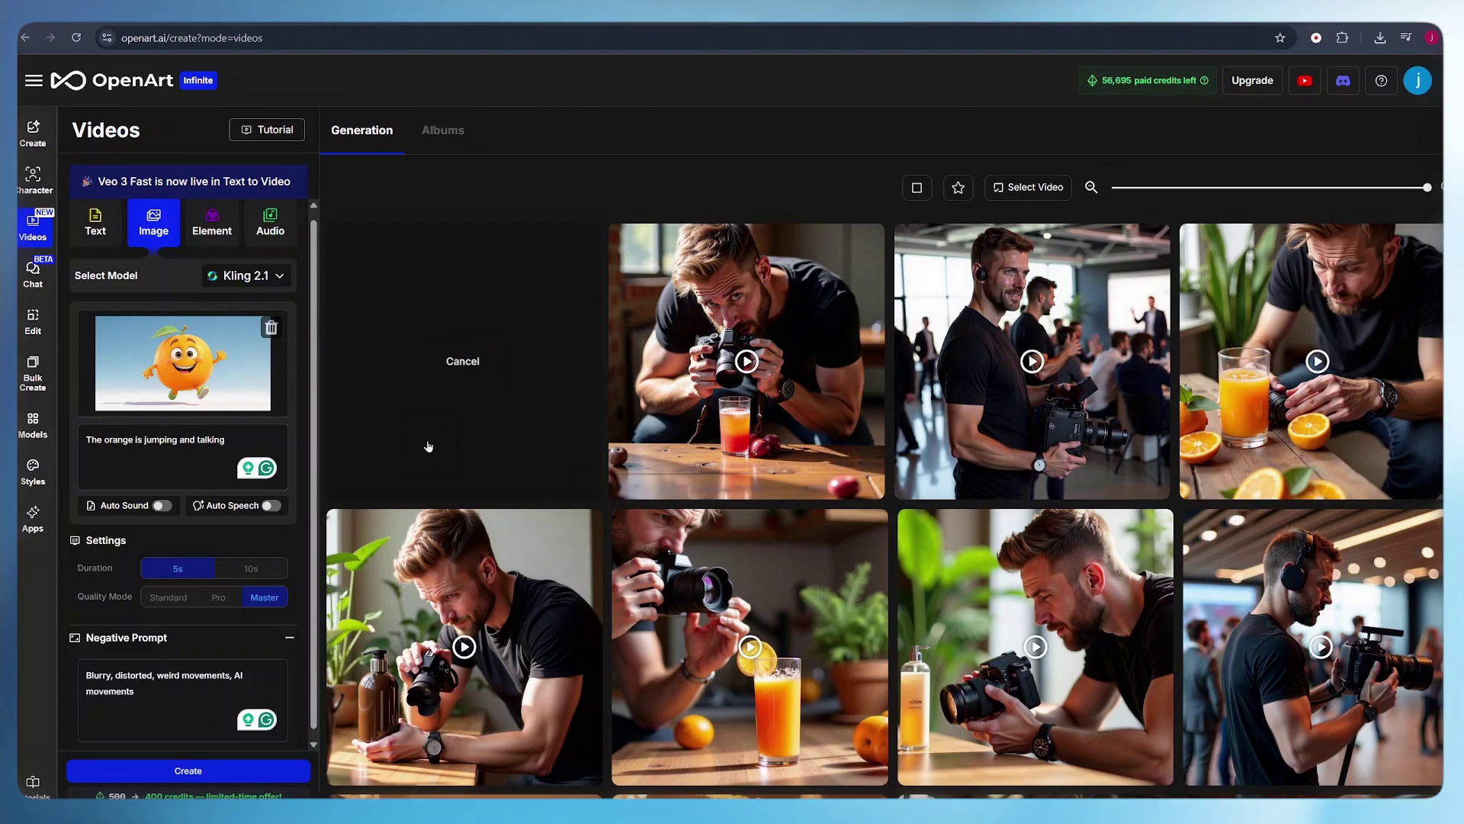
pyautogui.click(272, 328)
pyautogui.click(191, 389)
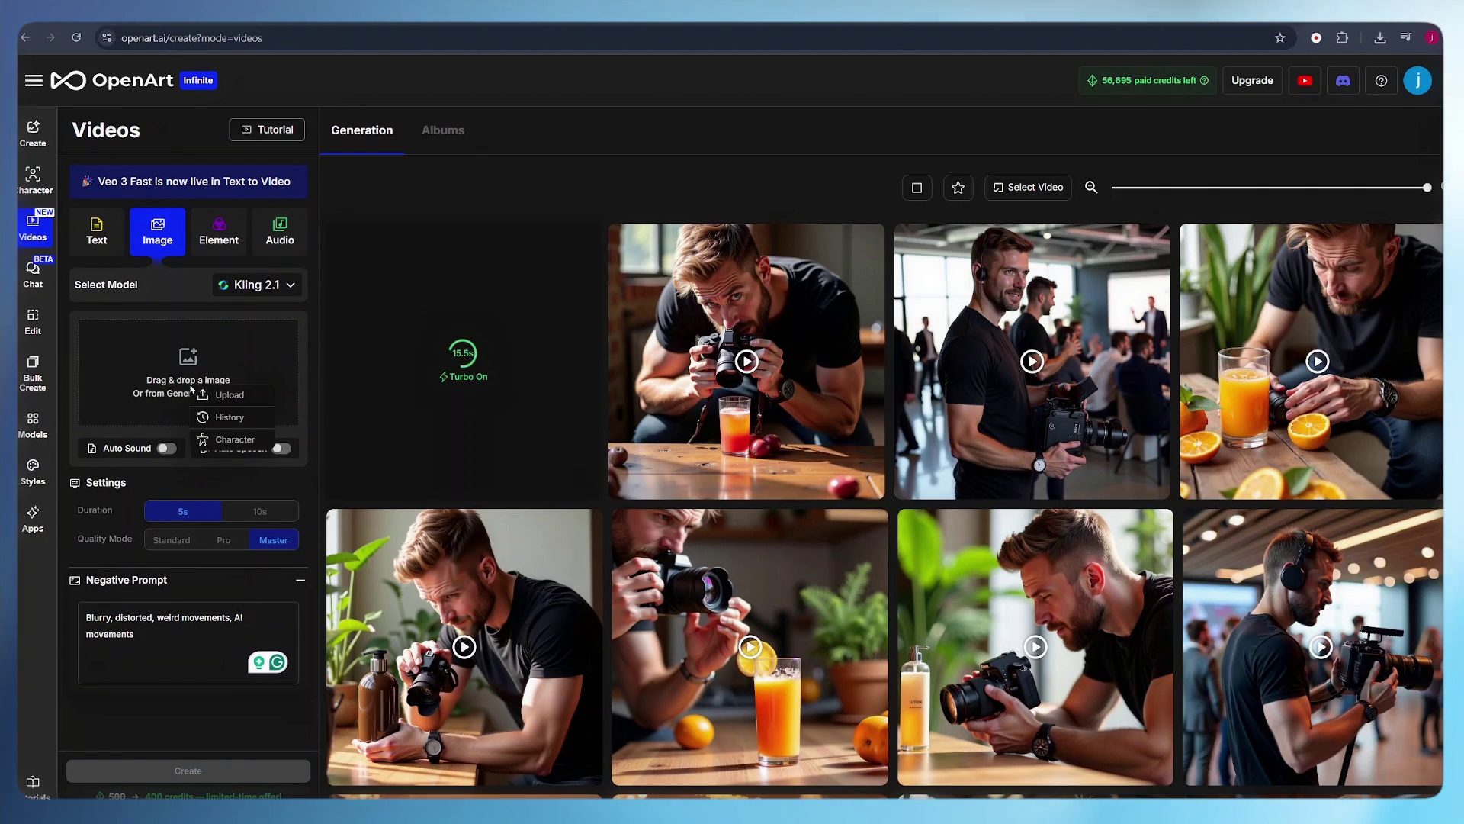
pyautogui.click(849, 522)
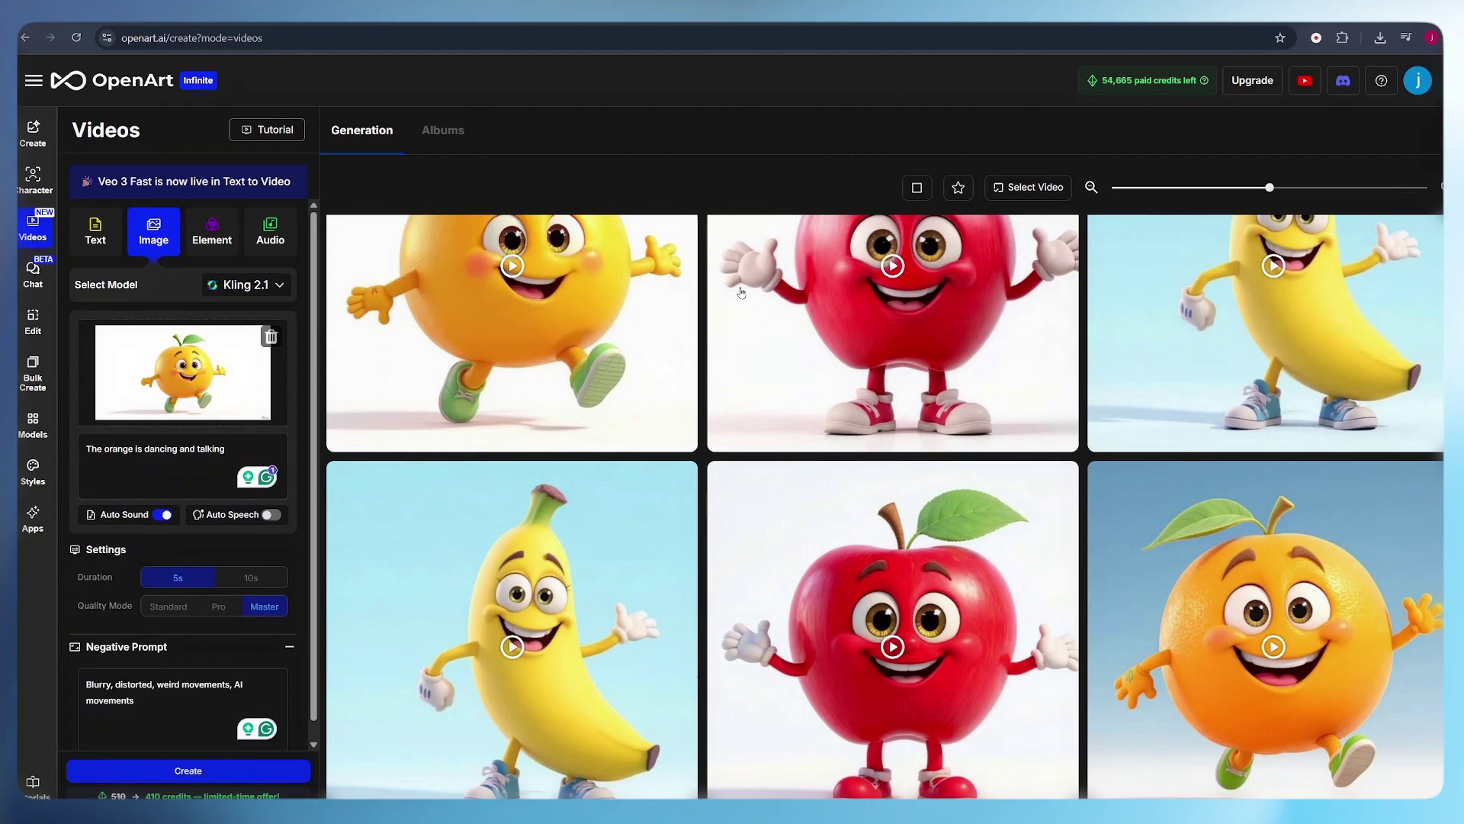
# - Open the orange clip's details: 5s Kling 2.1 Master-quality jumping-and-talking animation
pyautogui.click(1170, 576)
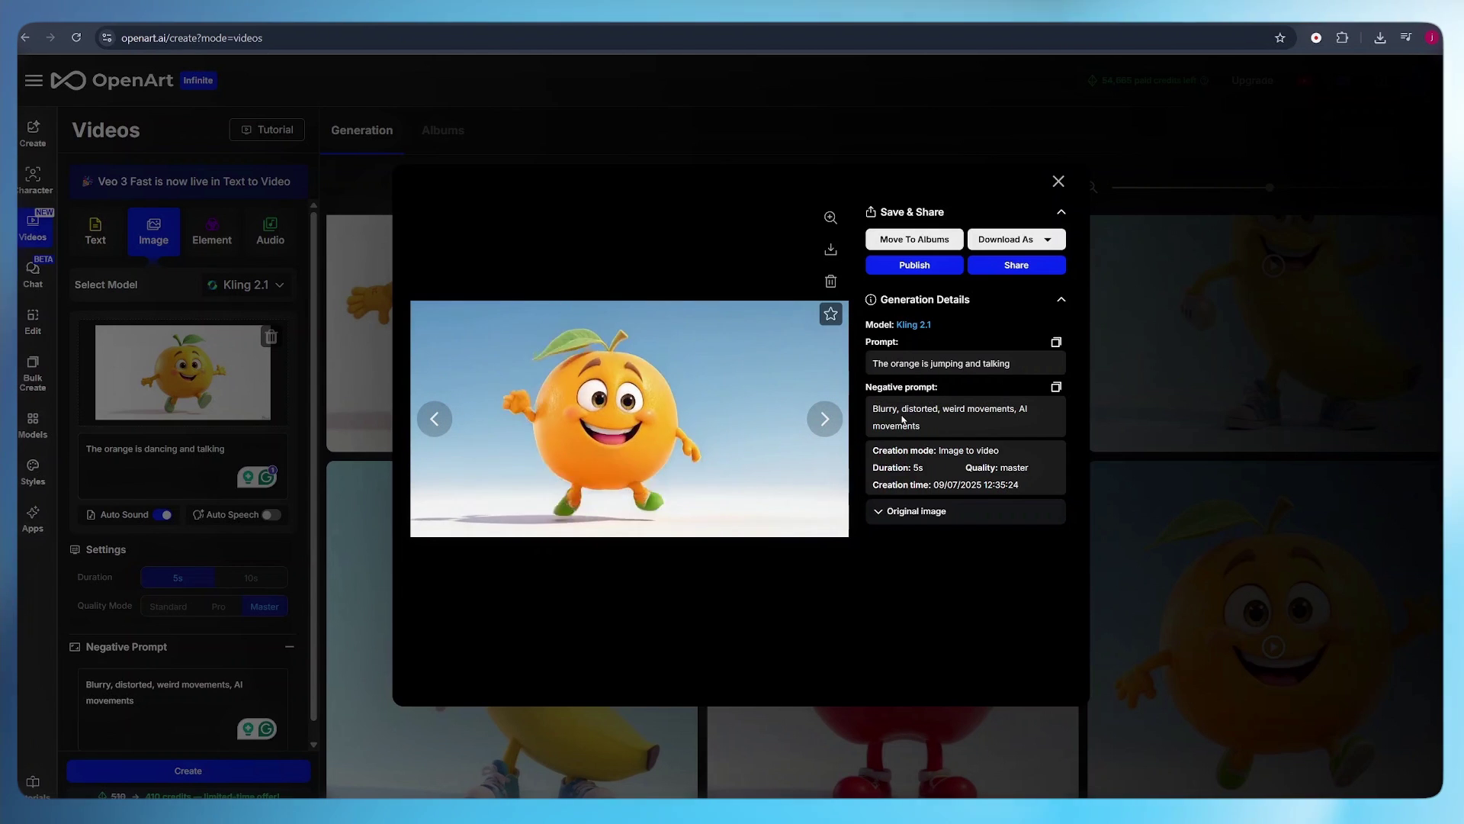
# - Step through the apple and banana clips and download the banana video as an mp4
pyautogui.click(430, 427)
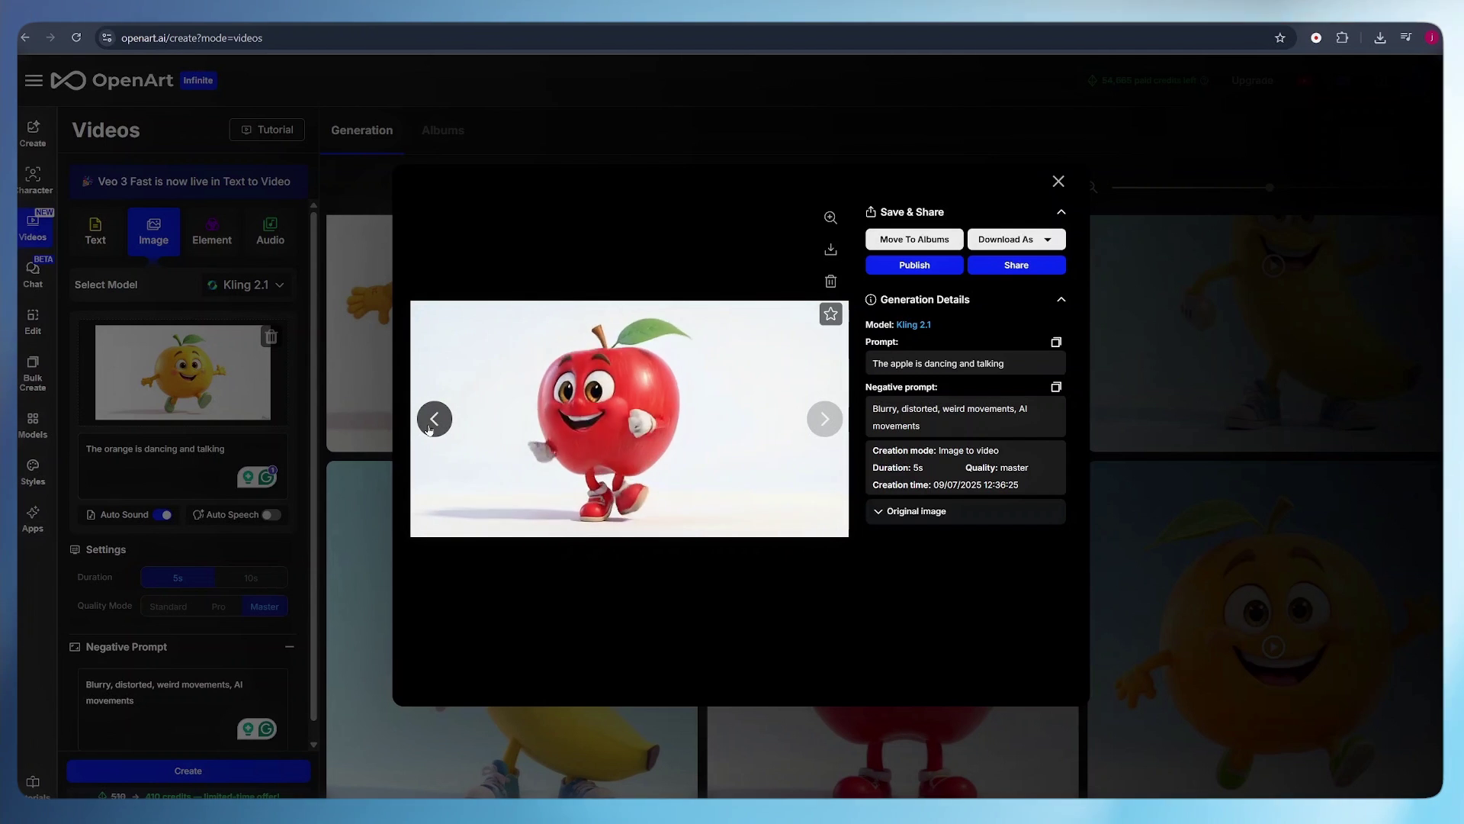
pyautogui.click(430, 427)
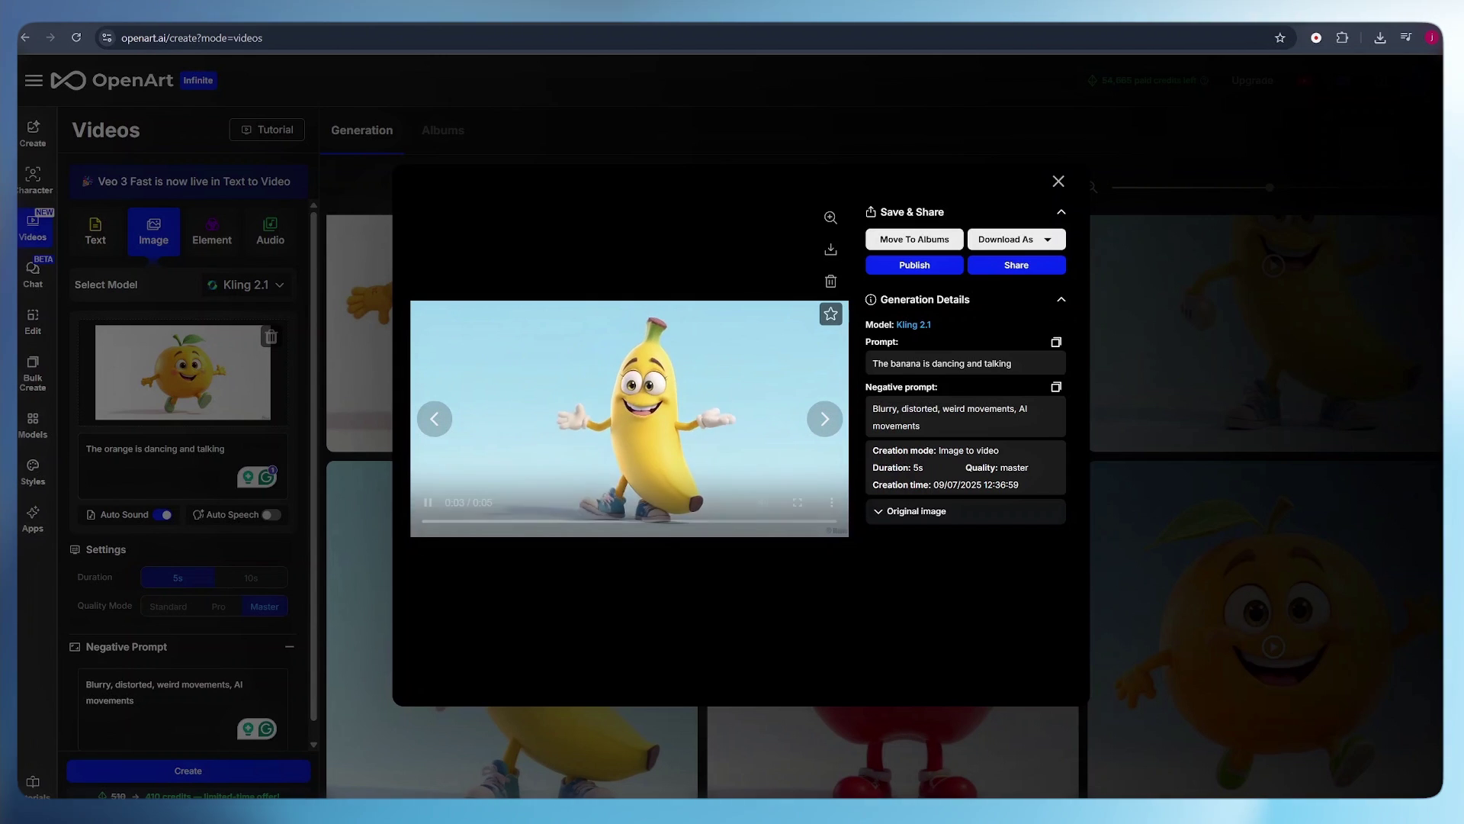
pyautogui.click(826, 255)
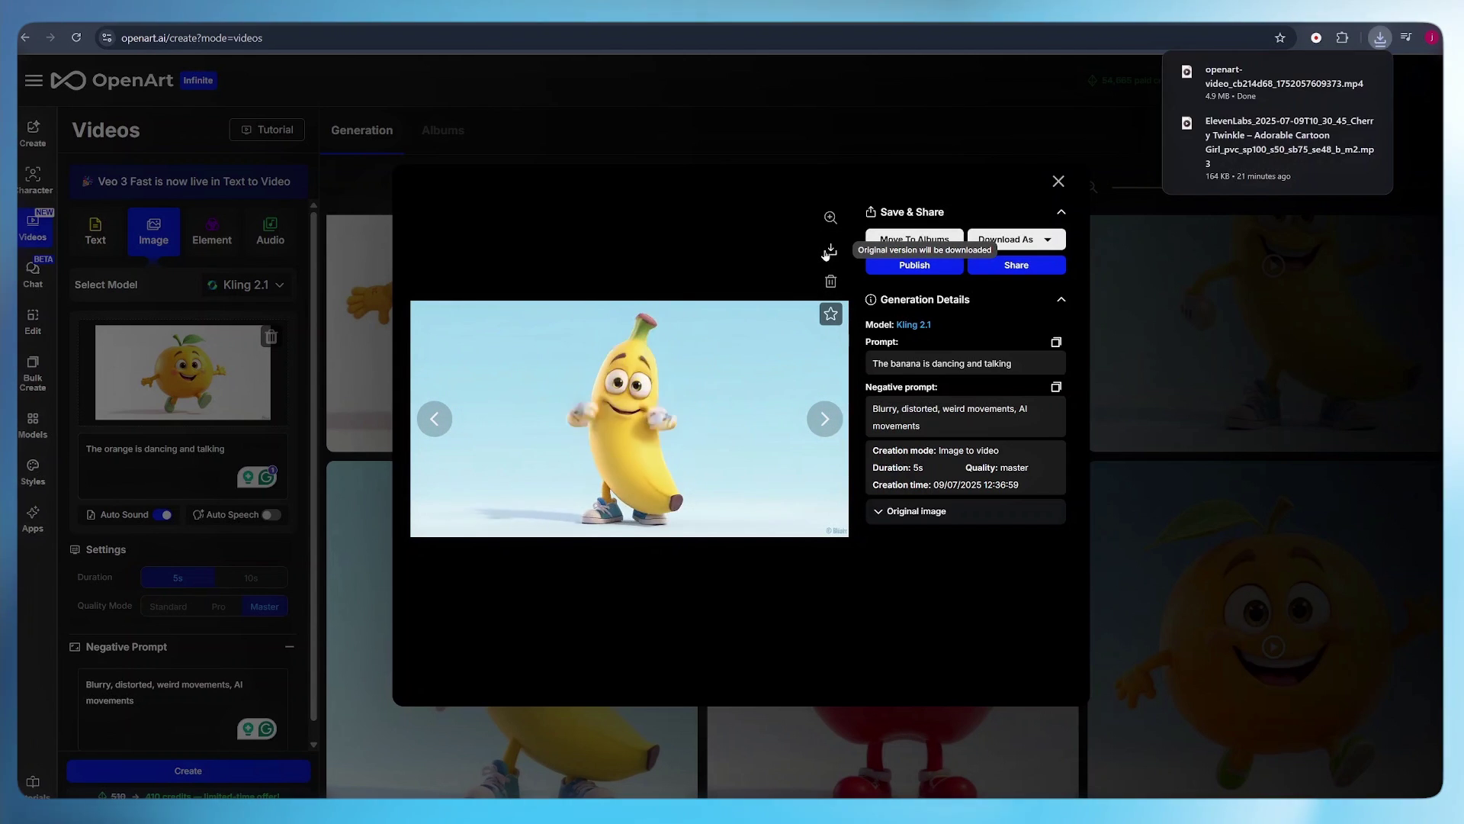
pyautogui.press('Left')
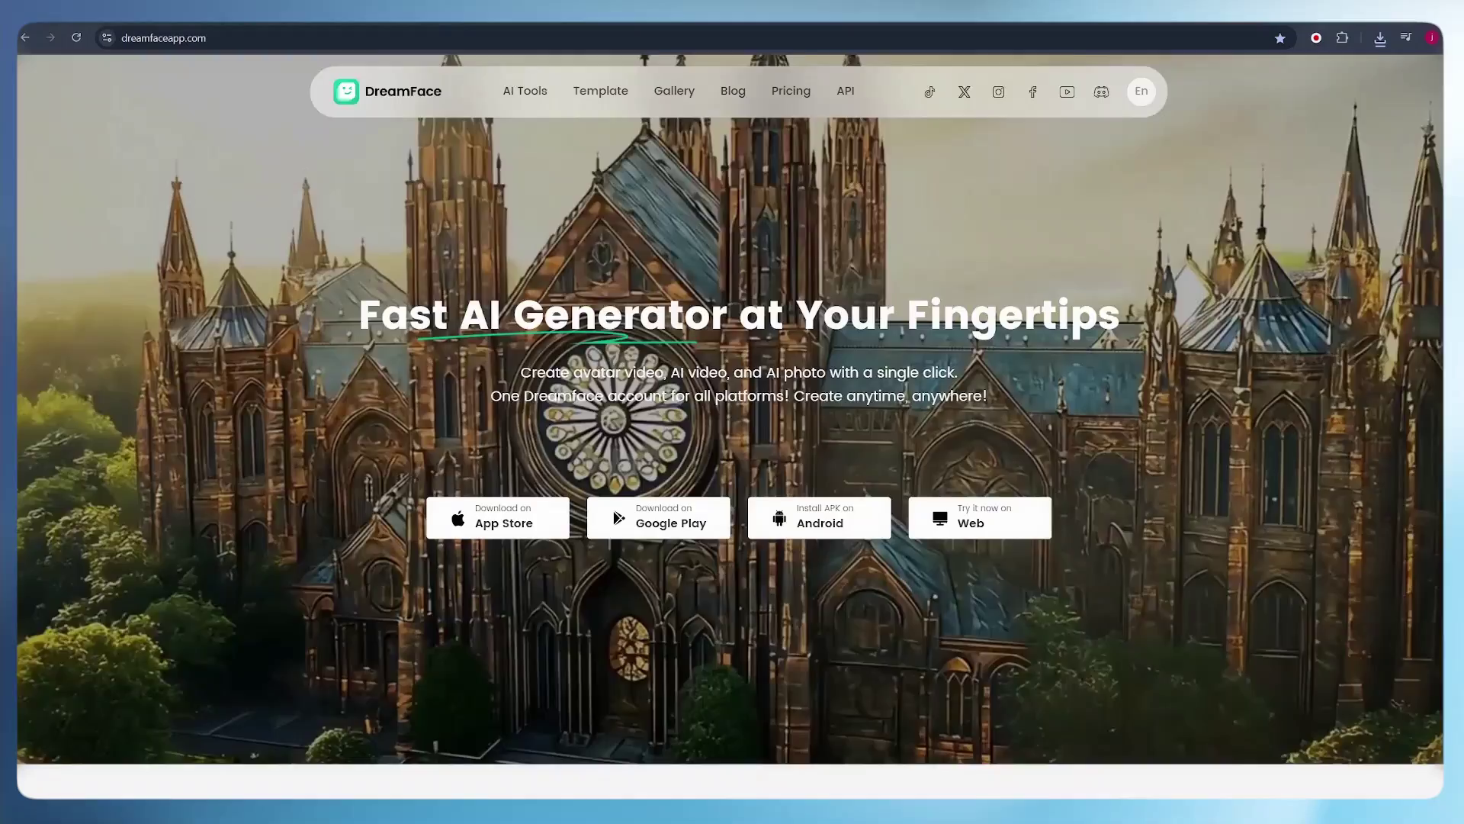
# - From AI Tools, open Video Lip Sync and its Generate Avatar Video editor
pyautogui.moveTo(514, 98)
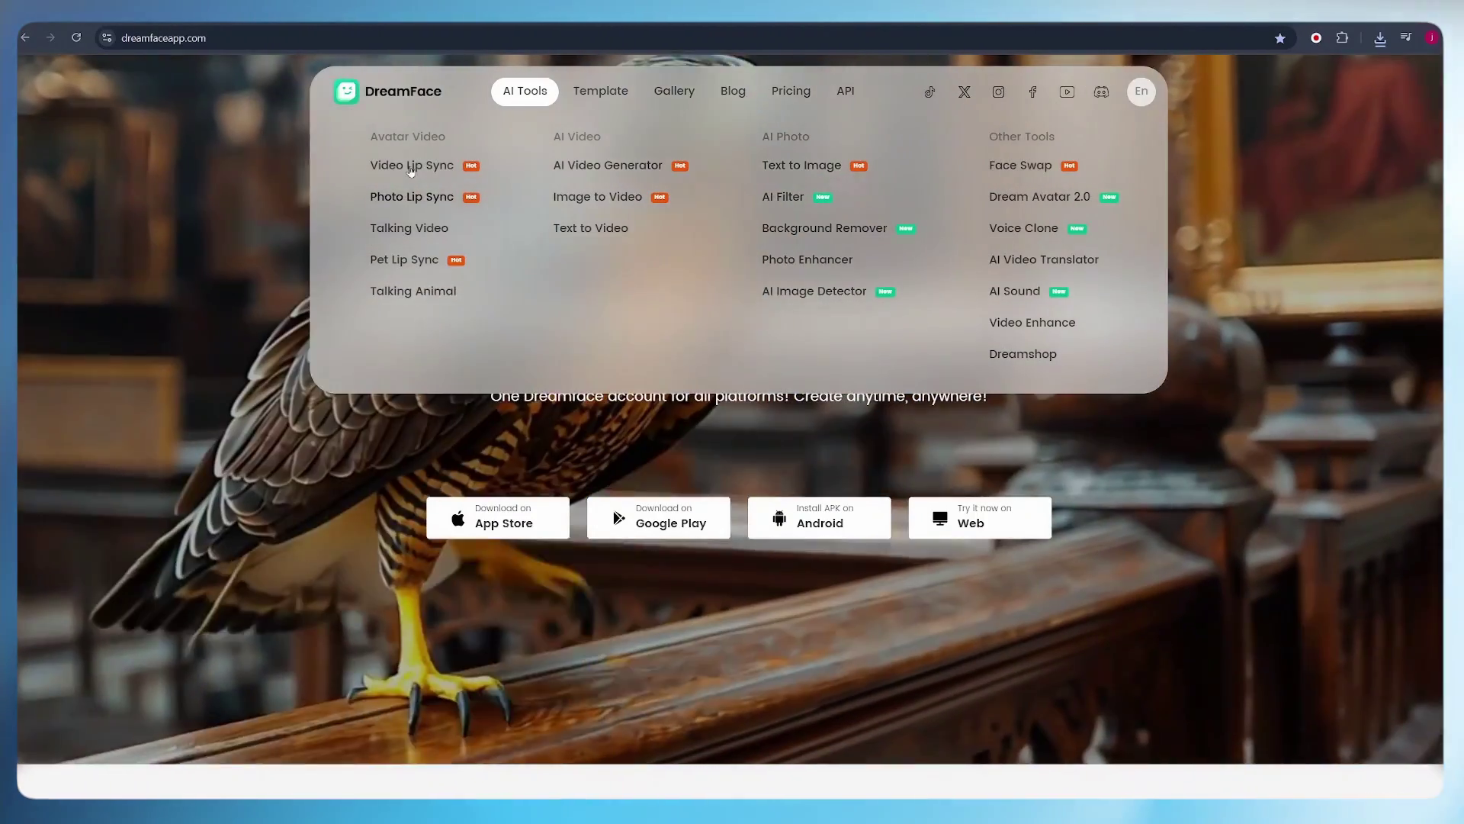
pyautogui.click(411, 166)
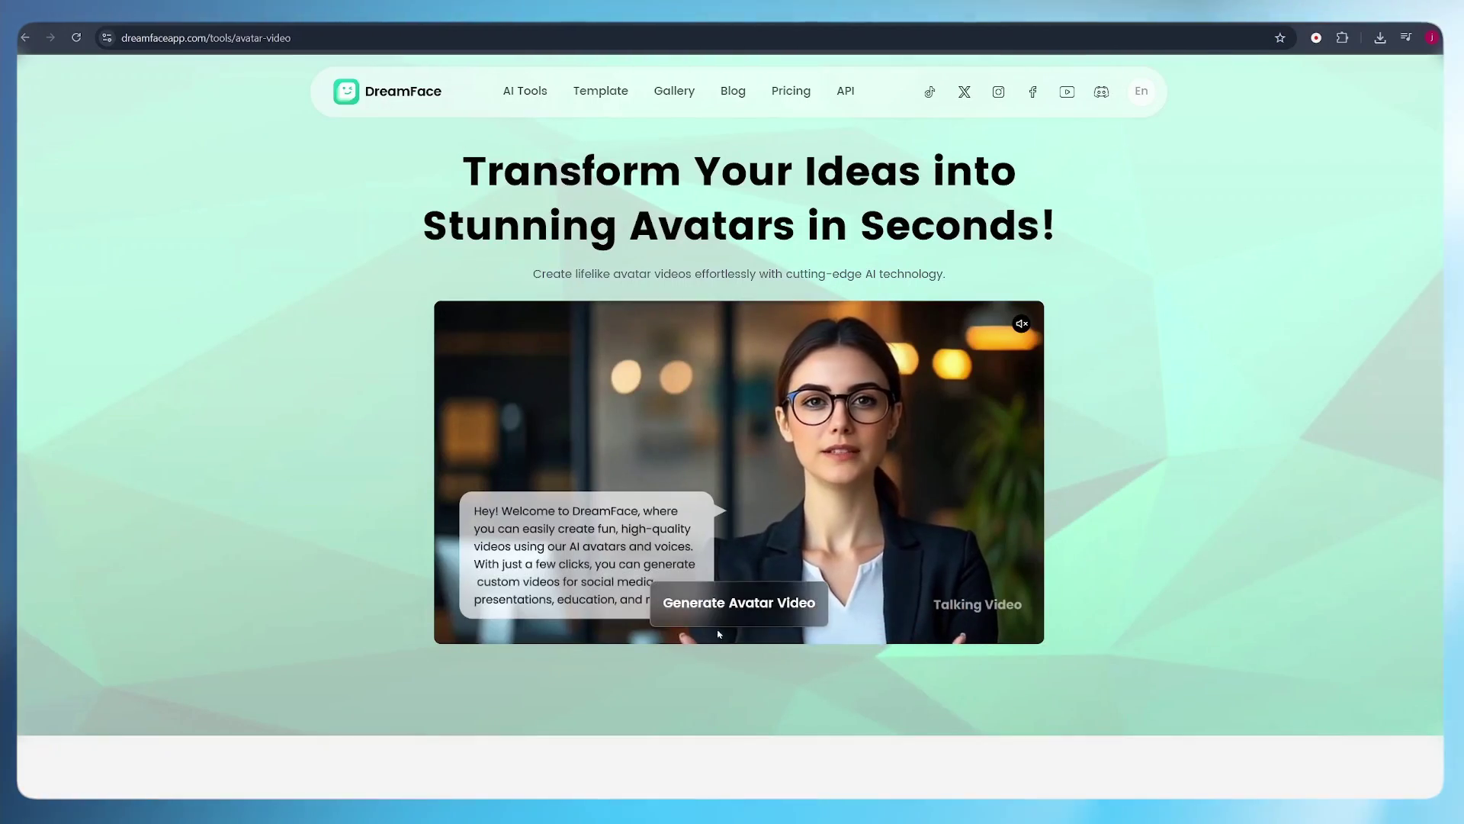
pyautogui.click(709, 621)
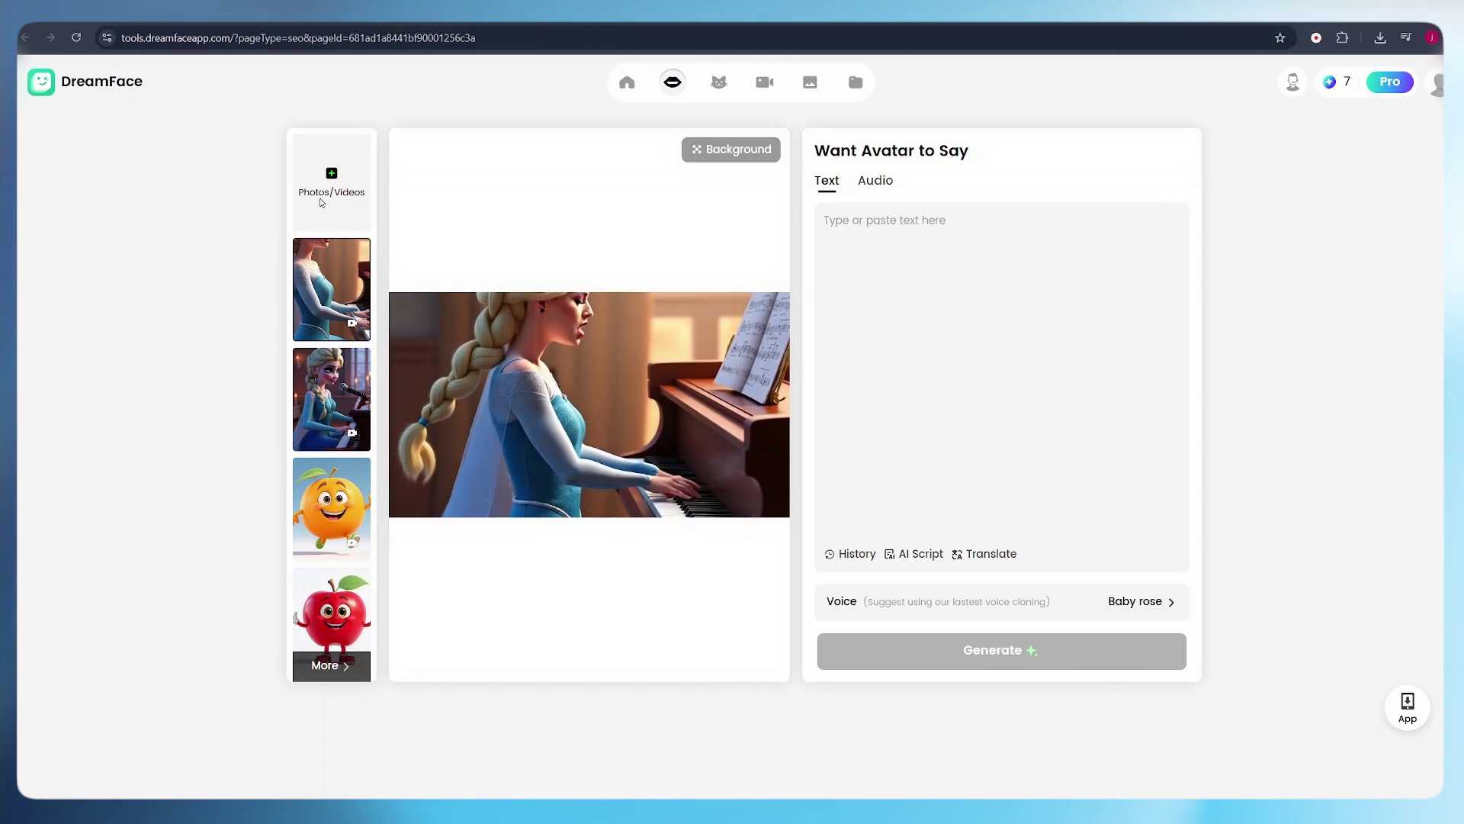
# - Upload the orange video from the PC as the DreamFace avatar, then switch to audio input
pyautogui.click(321, 202)
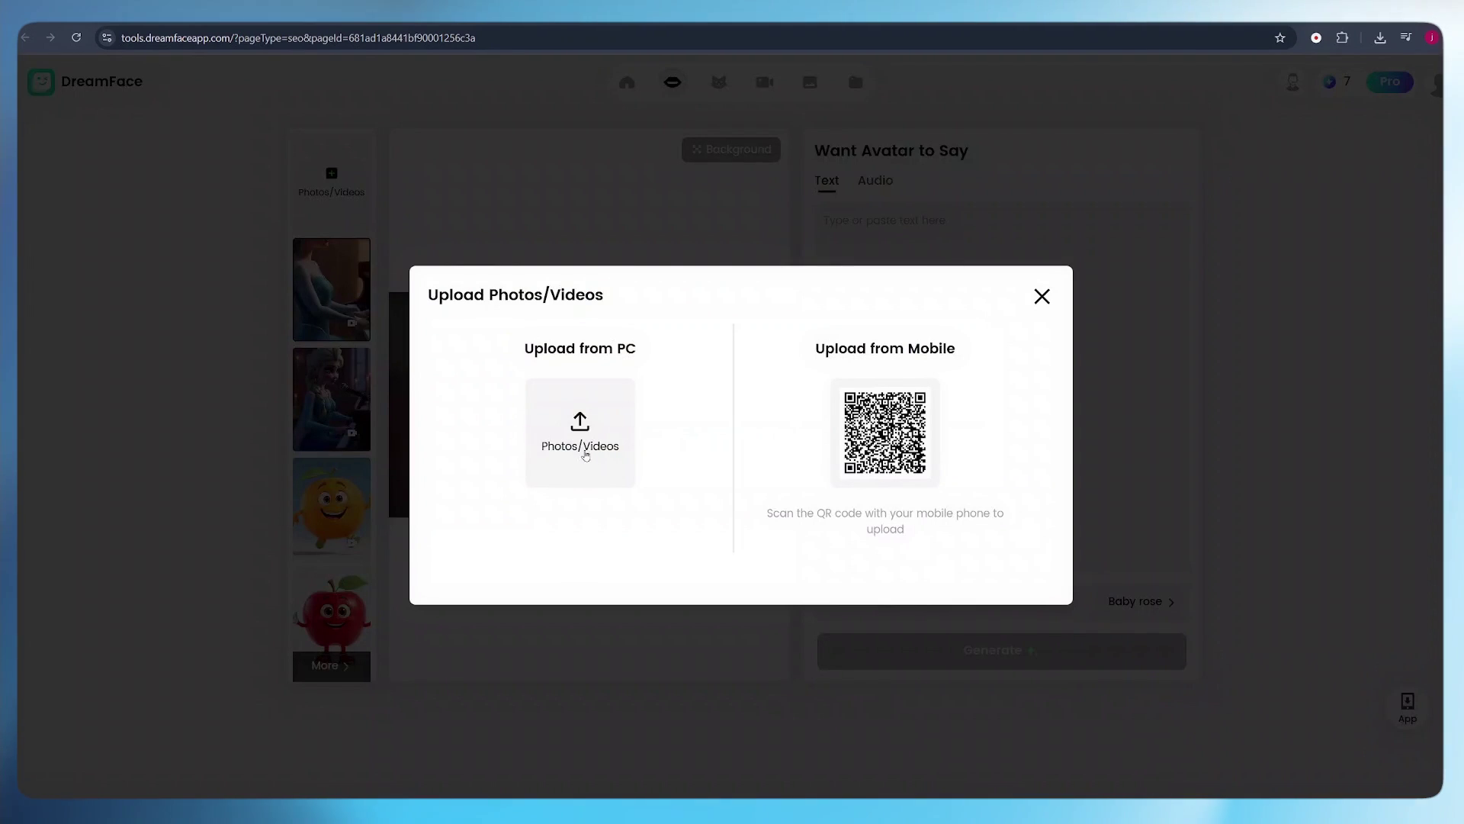
pyautogui.click(585, 456)
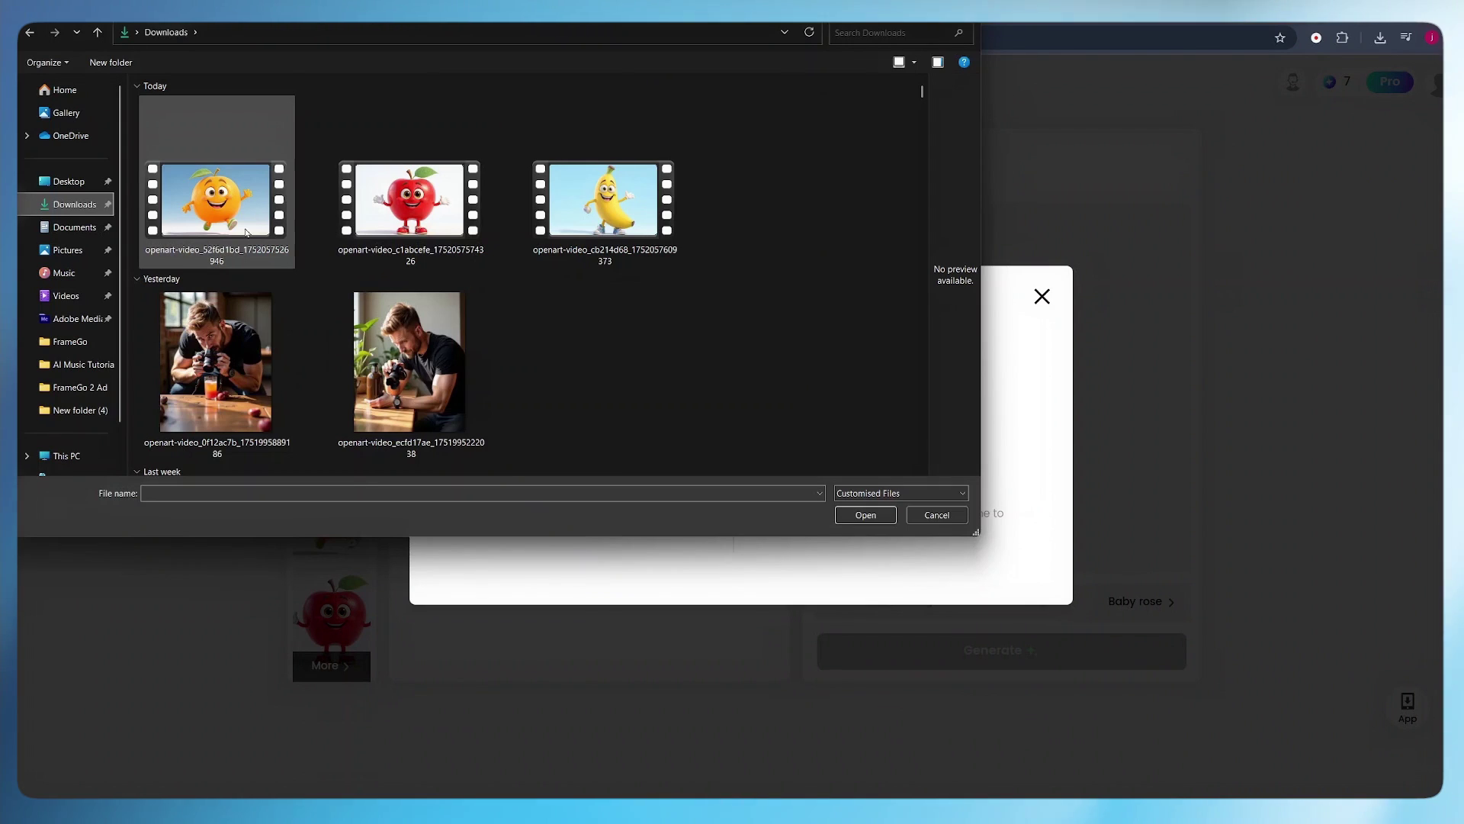
pyautogui.doubleClick(208, 213)
pyautogui.click(1043, 298)
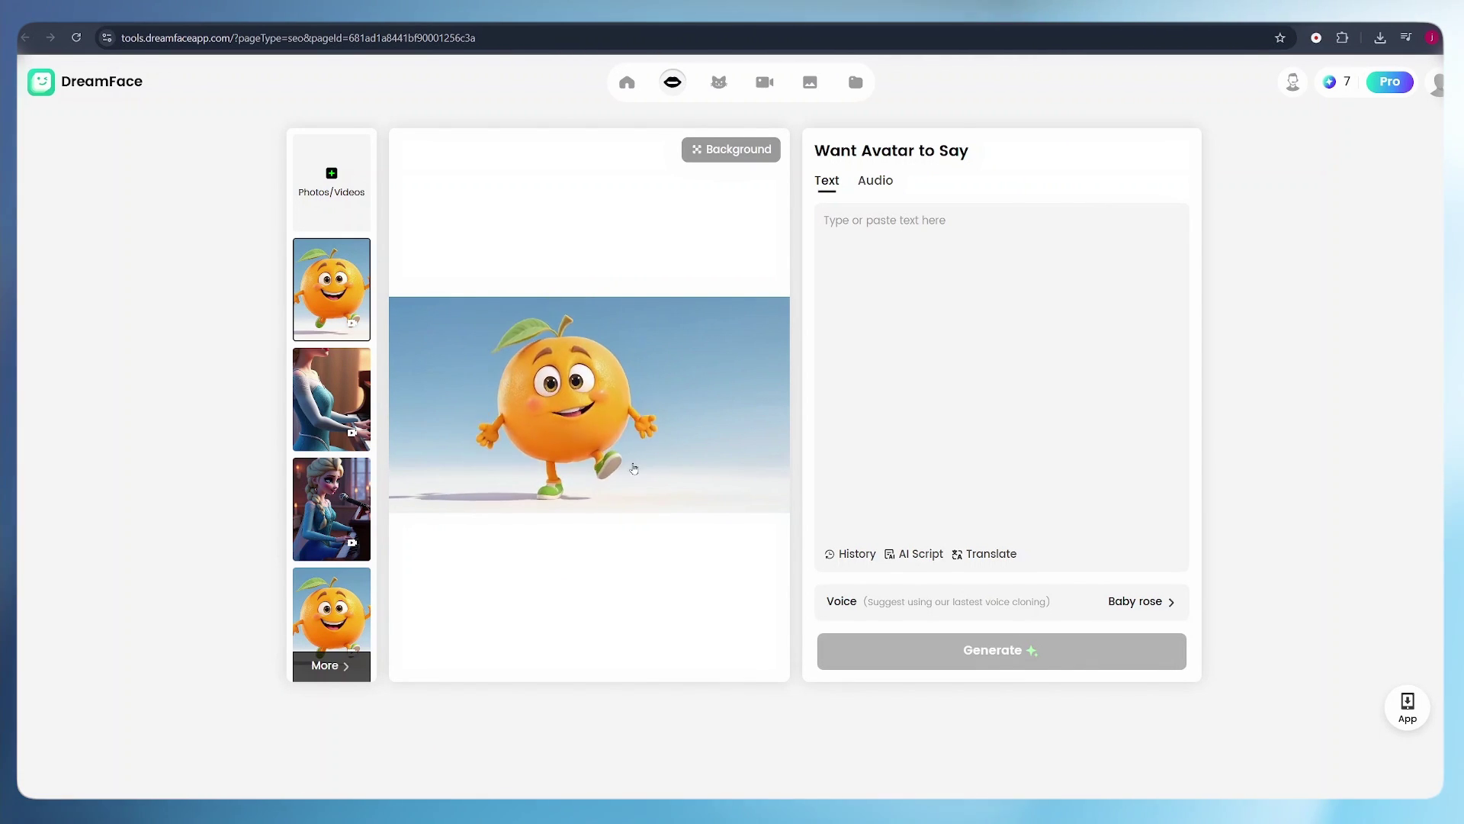
pyautogui.click(876, 181)
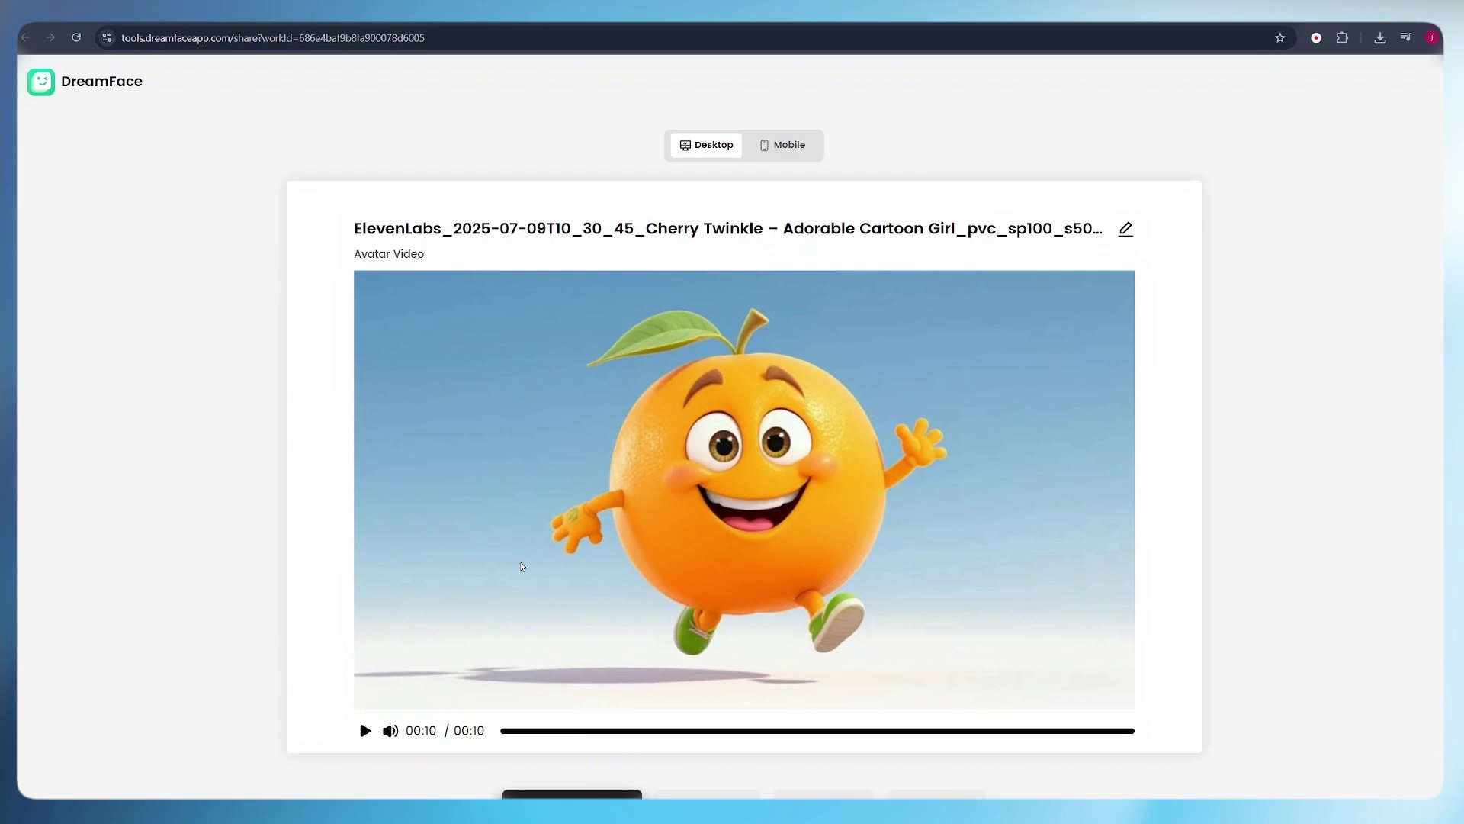
# - Scroll down the talking-orange share page to reach the Download button
pyautogui.scroll(-1, 525, 568)
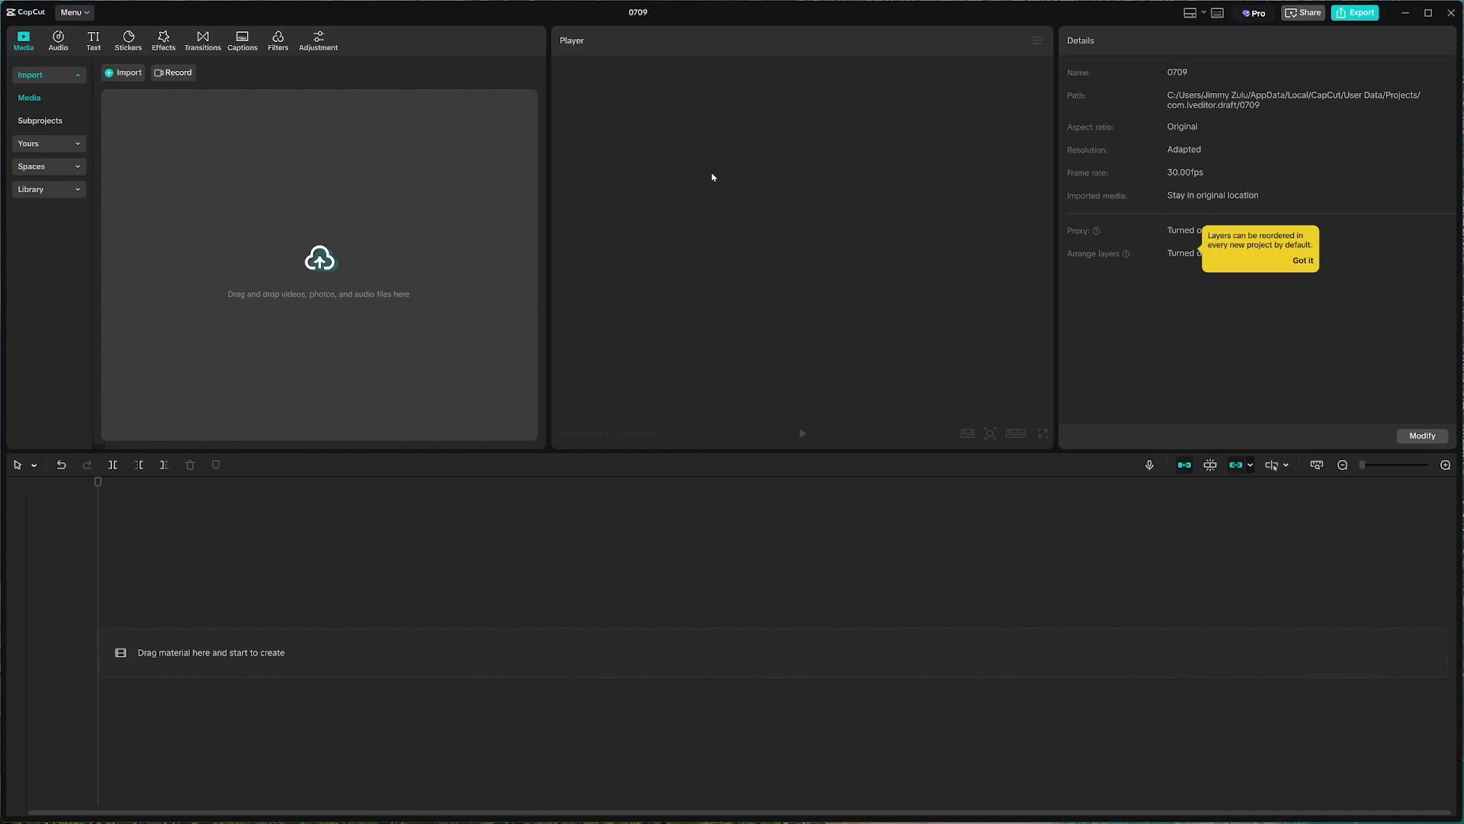
# - Drag the downloaded fruit videos from File Explorer into CapCut's Media panel
pyautogui.hotkey('alt', 'Tab')
pyautogui.moveTo(1163, 593); pyautogui.dragTo(1160, 515)
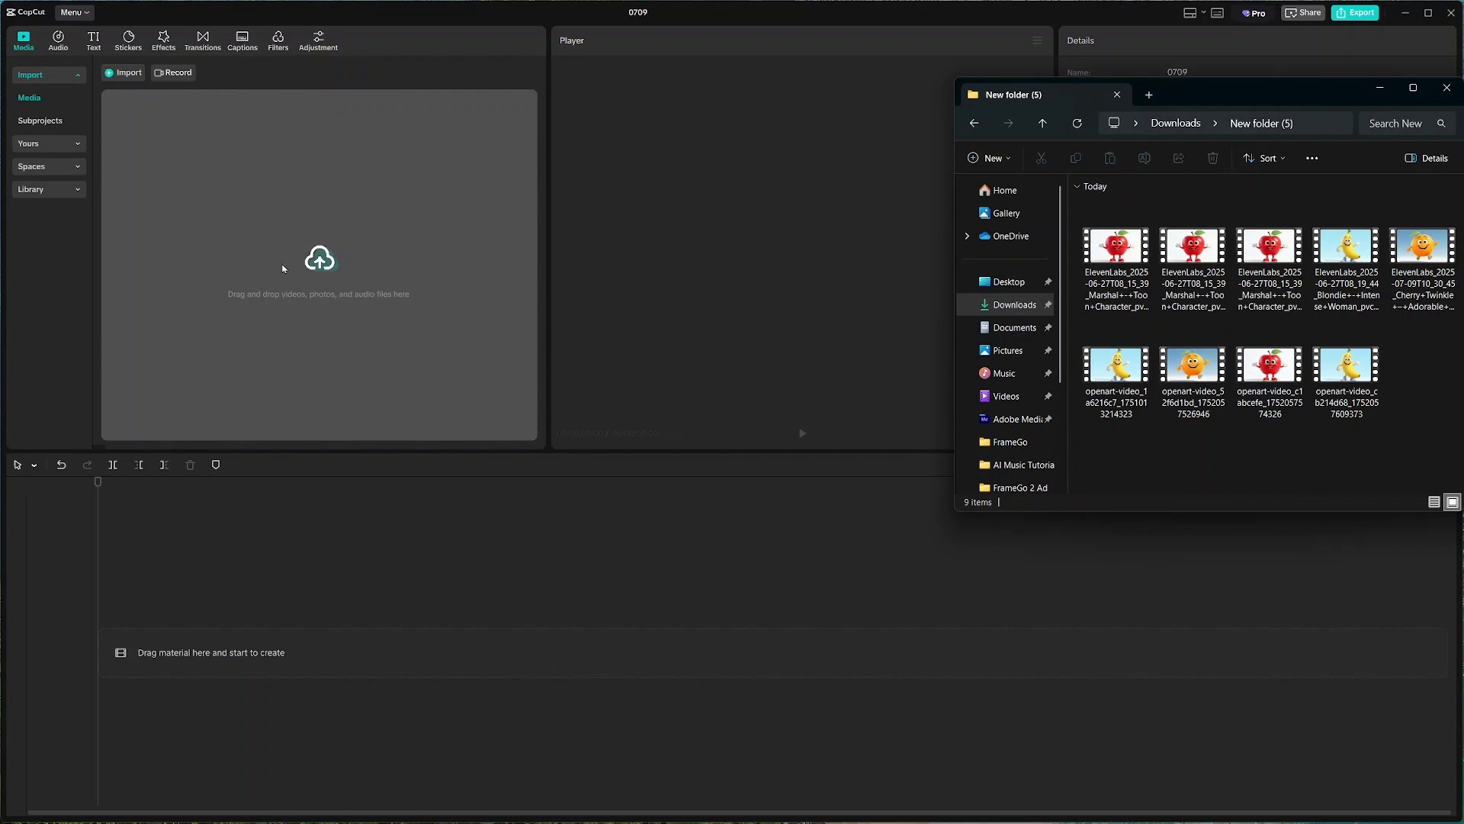
pyautogui.click(344, 276)
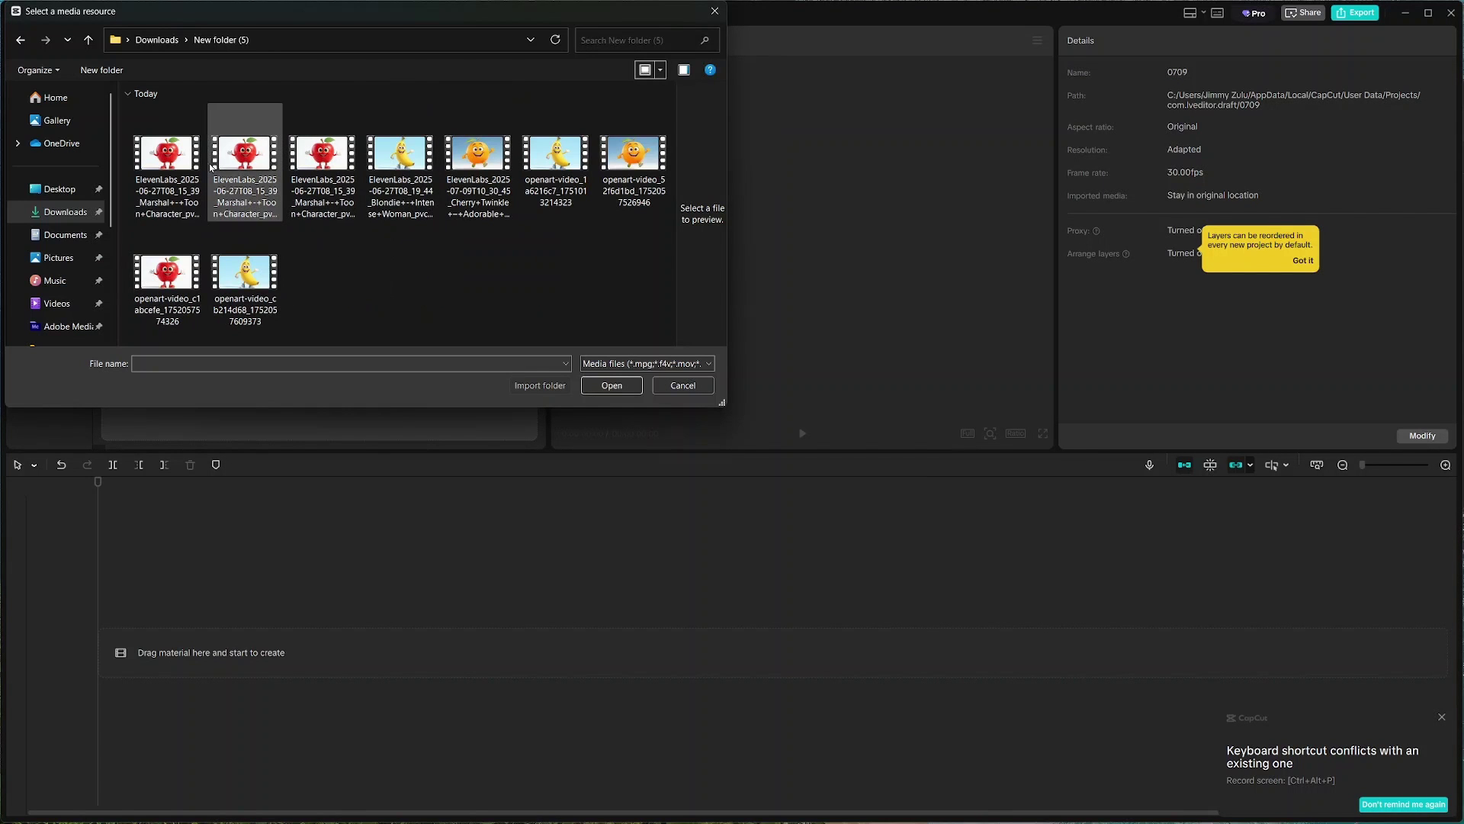
pyautogui.press('Escape')
pyautogui.click(1118, 329)
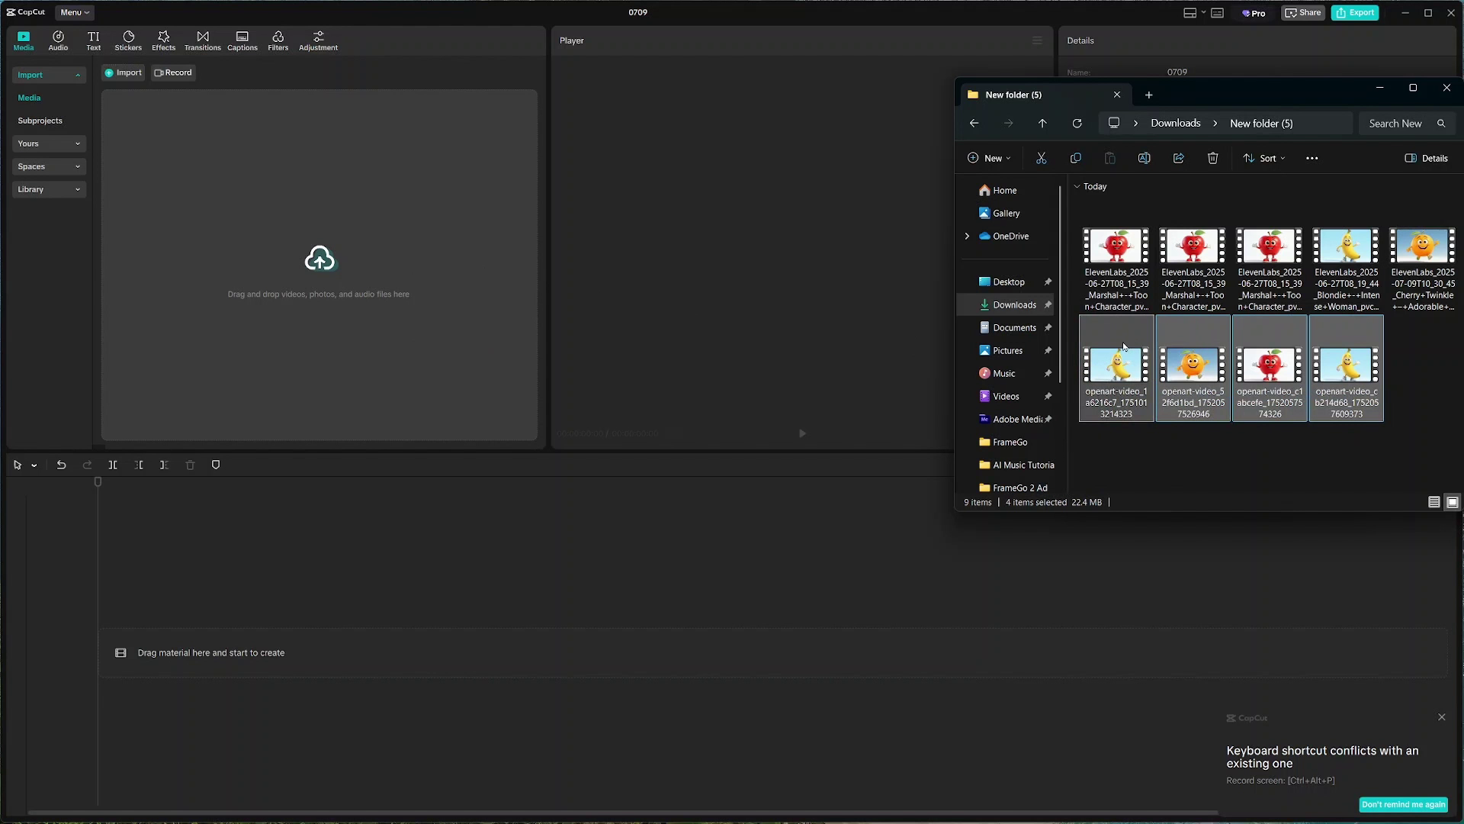
pyautogui.moveTo(447, 303); pyautogui.dragTo(446, 303)
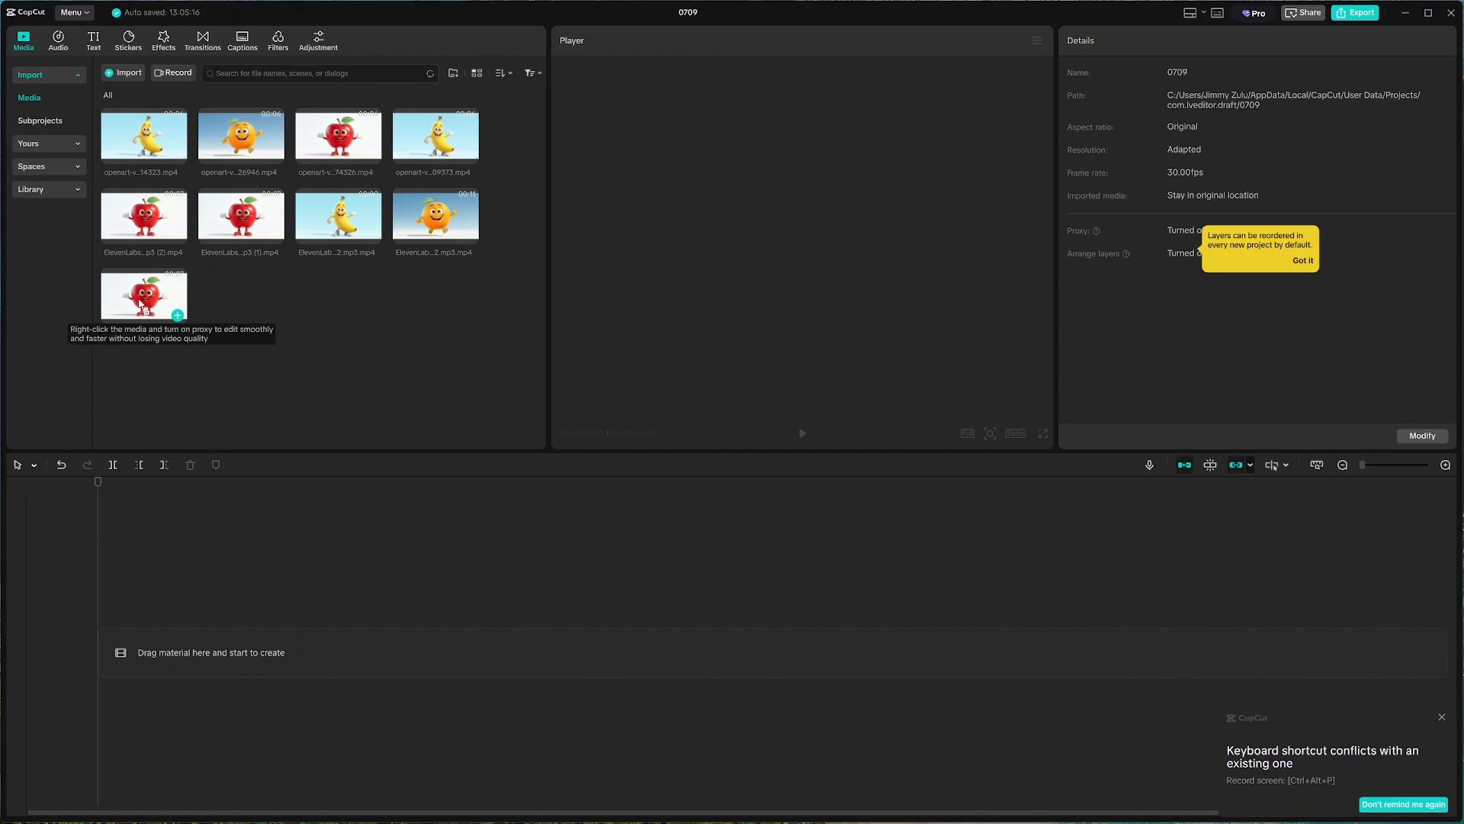
# - Place the apple, orange and banana clips in order on the timeline, then open auto captions
pyautogui.moveTo(122, 615); pyautogui.dragTo(169, 641)
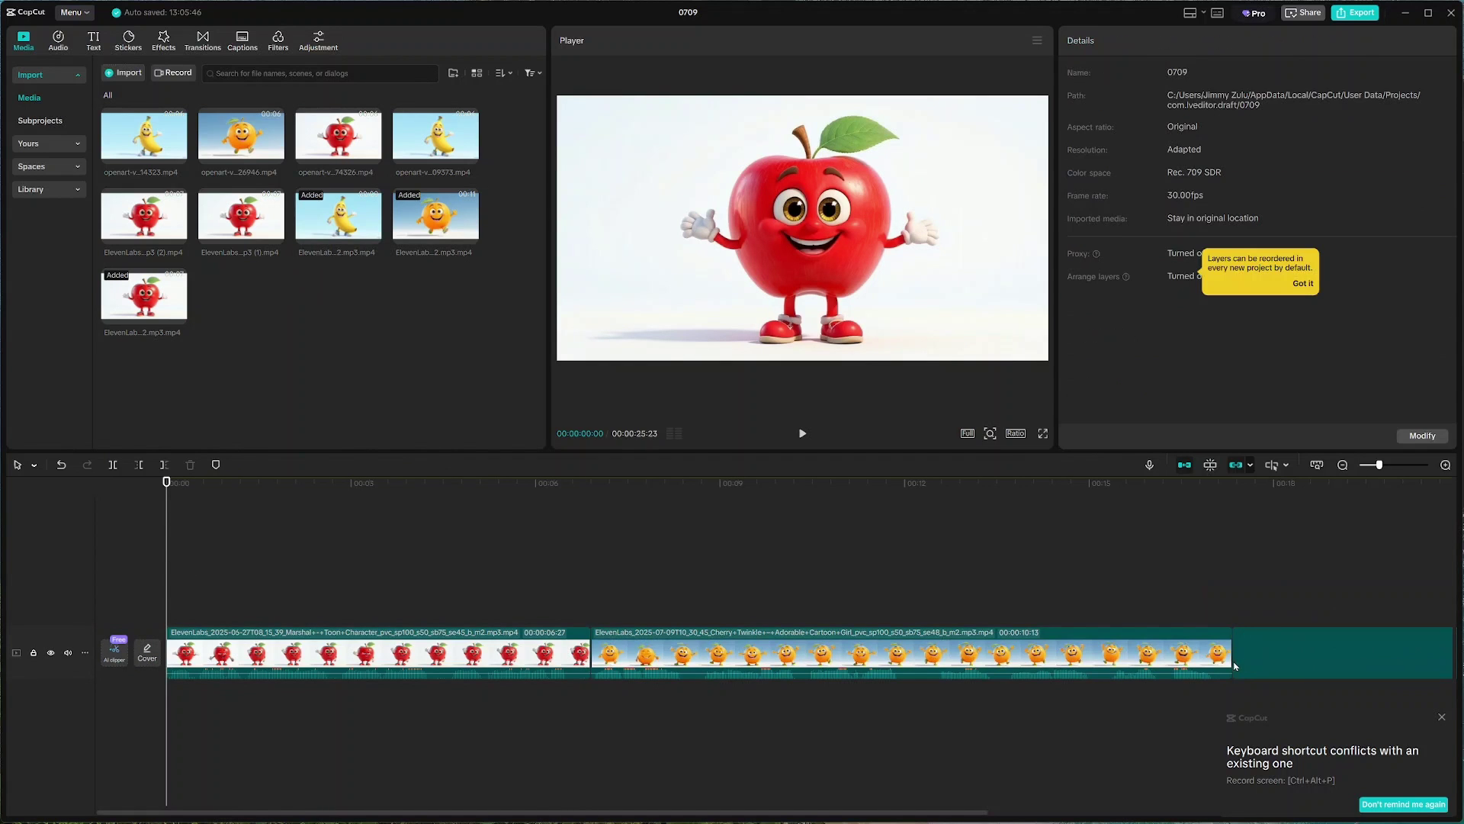
pyautogui.moveTo(338, 217); pyautogui.dragTo(1233, 660)
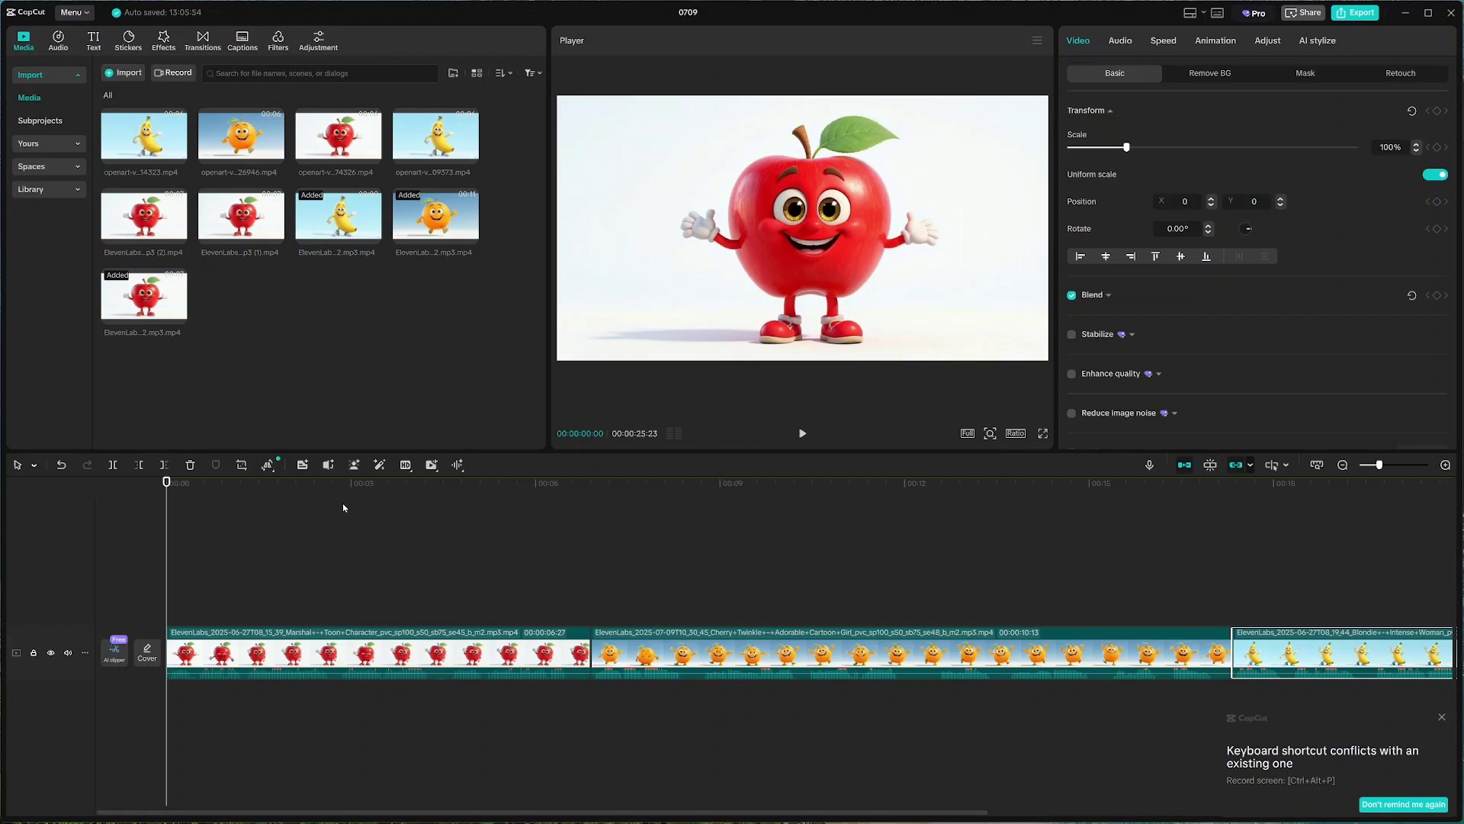
pyautogui.click(242, 41)
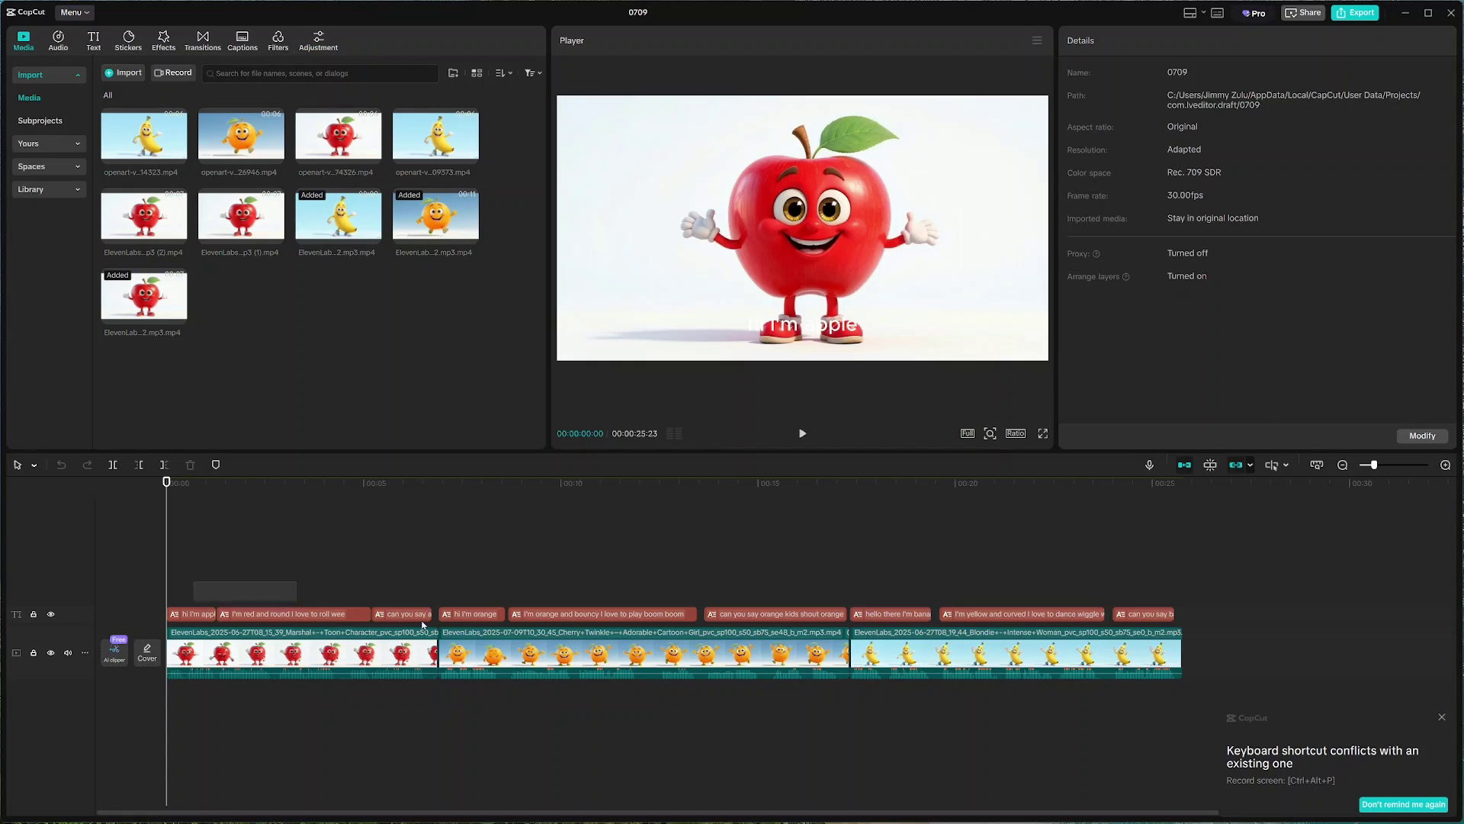
# - Select all caption clips and change their font to ator
pyautogui.moveTo(423, 623); pyautogui.dragTo(1168, 620)
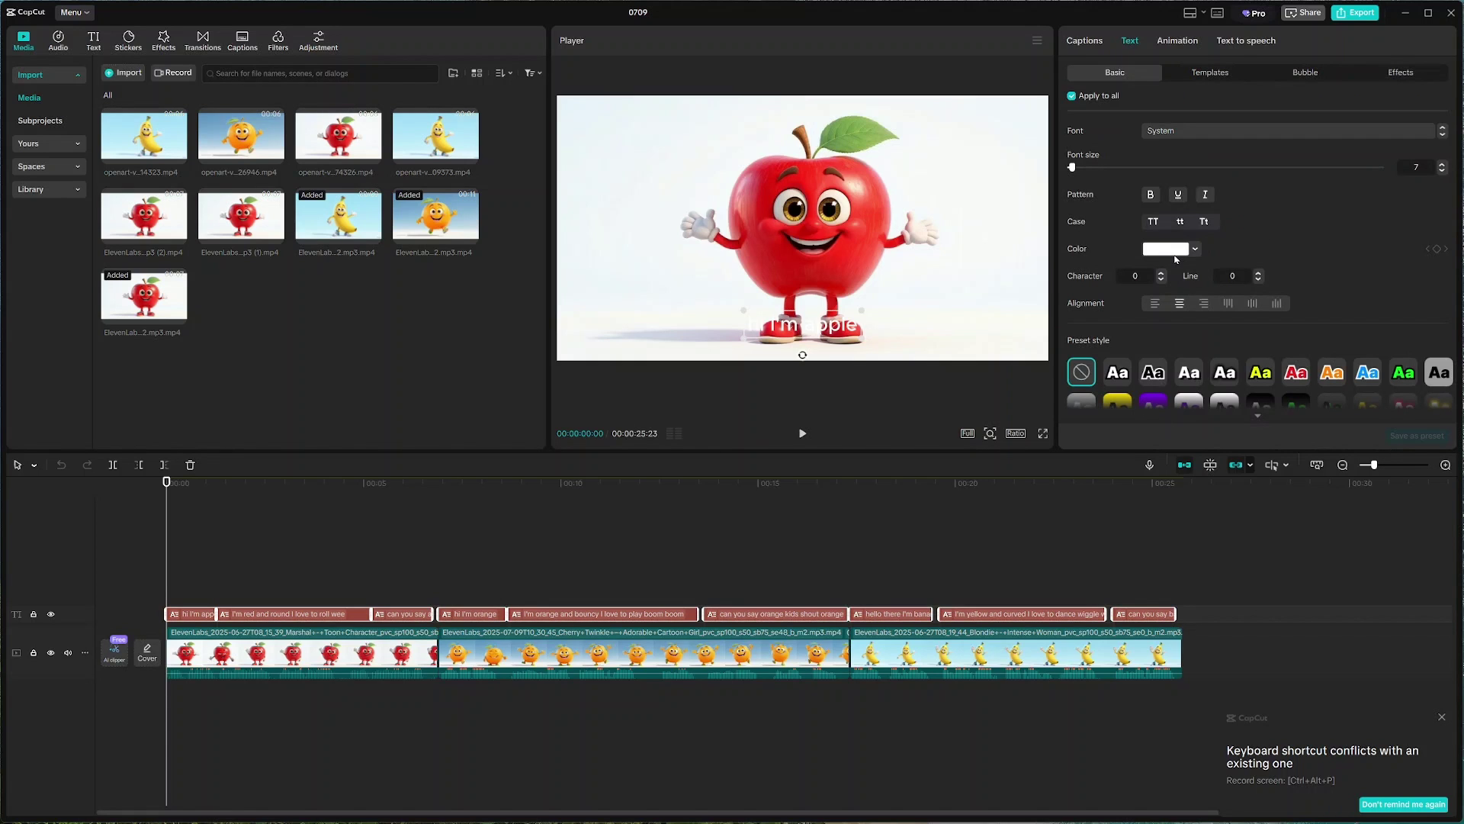
pyautogui.click(1172, 134)
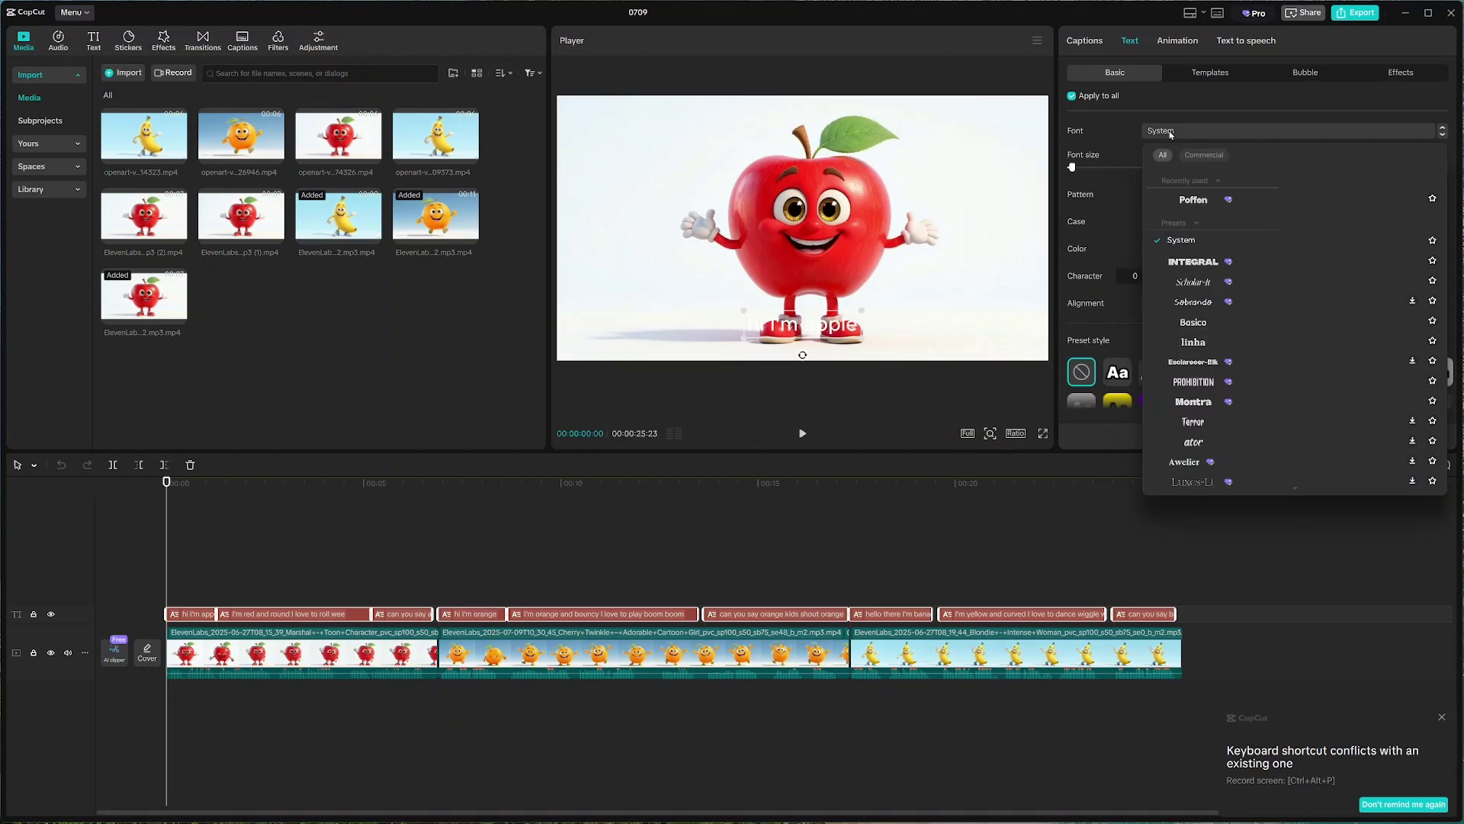
pyautogui.scroll(-2, 1208, 358)
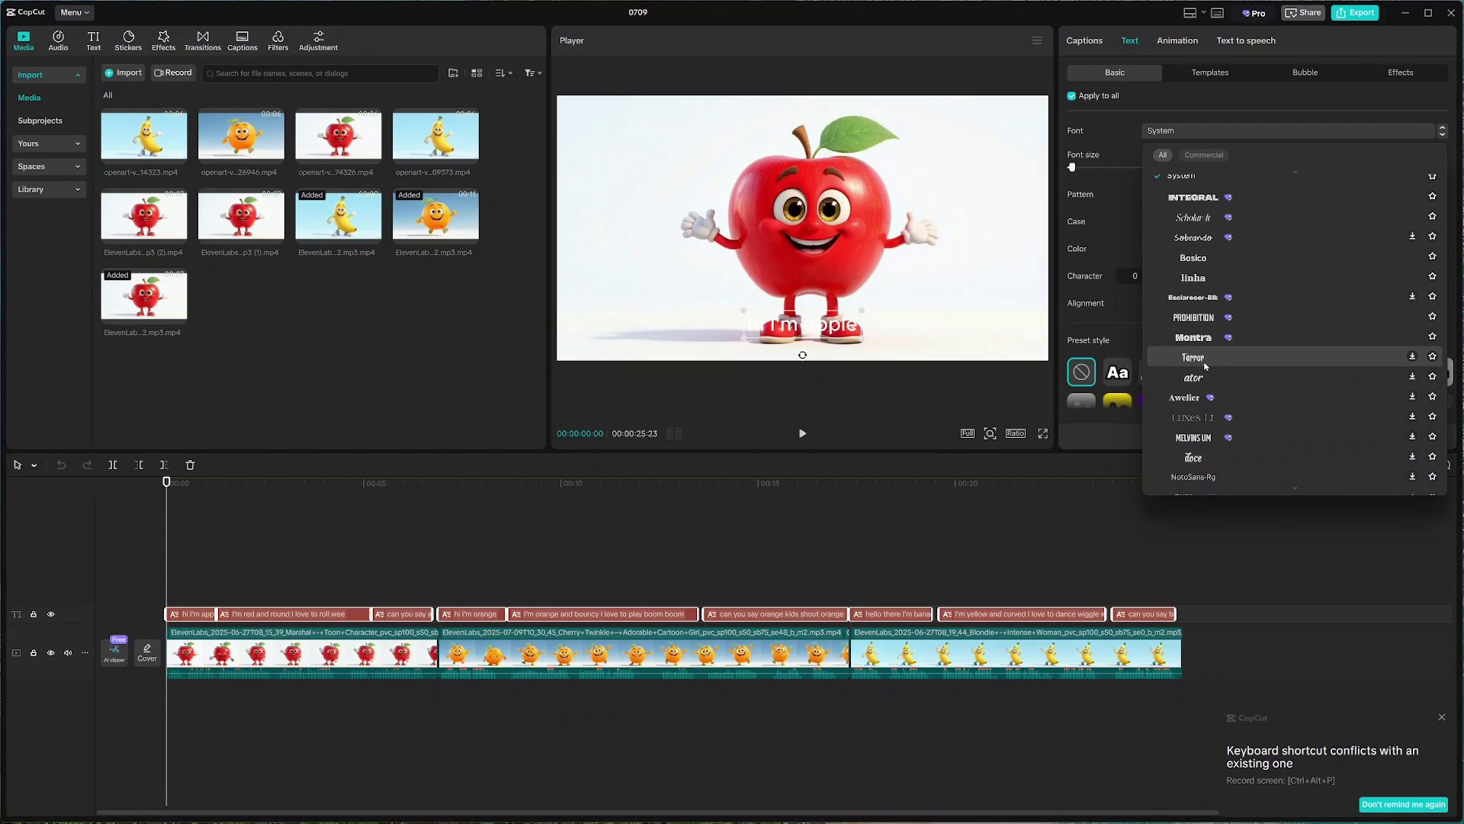
pyautogui.click(1203, 379)
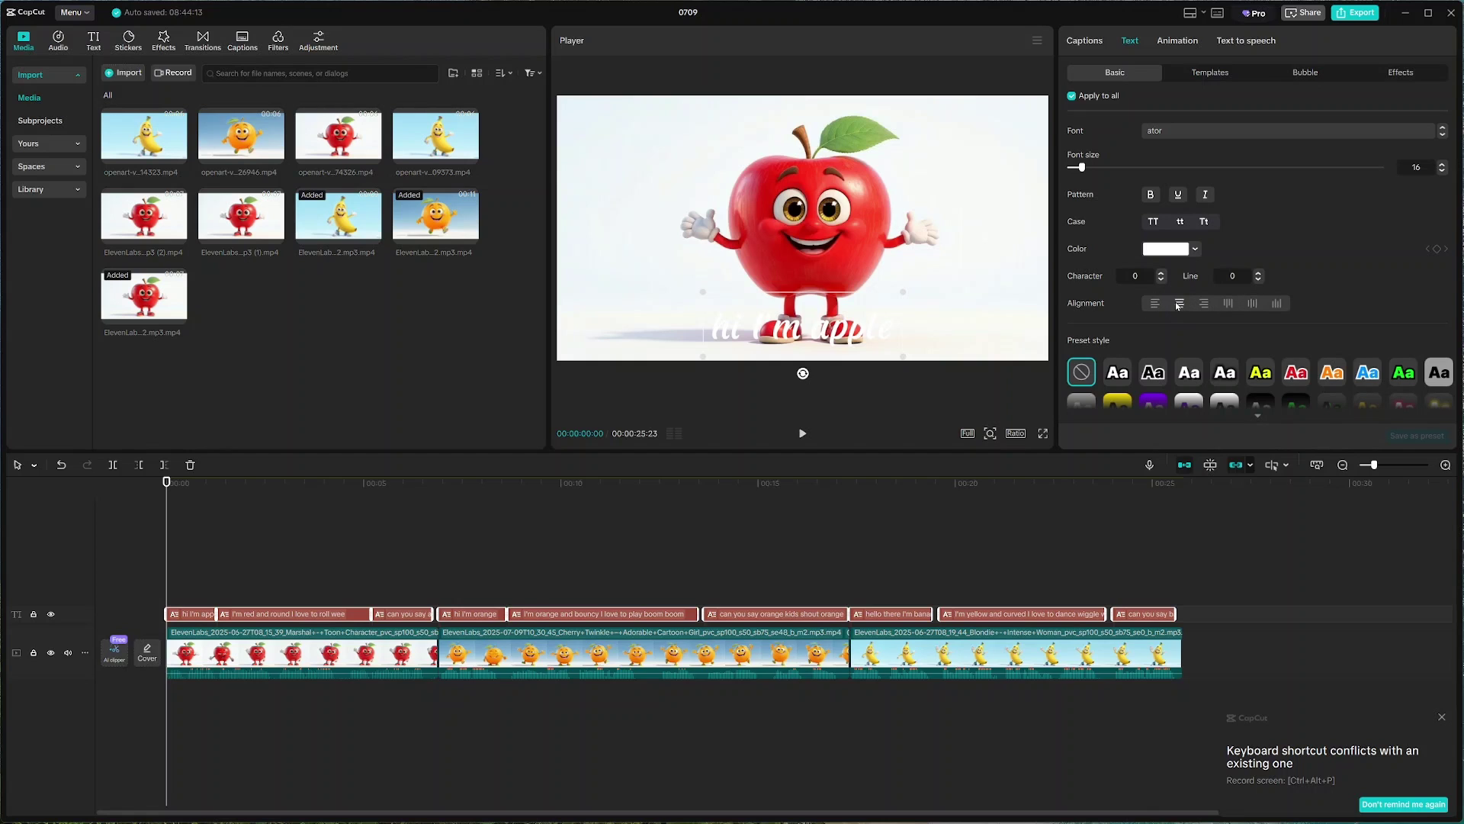
# - Apply a bold white-and-green text template to the captions and check the first caption
pyautogui.scroll(-3, 1144, 297)
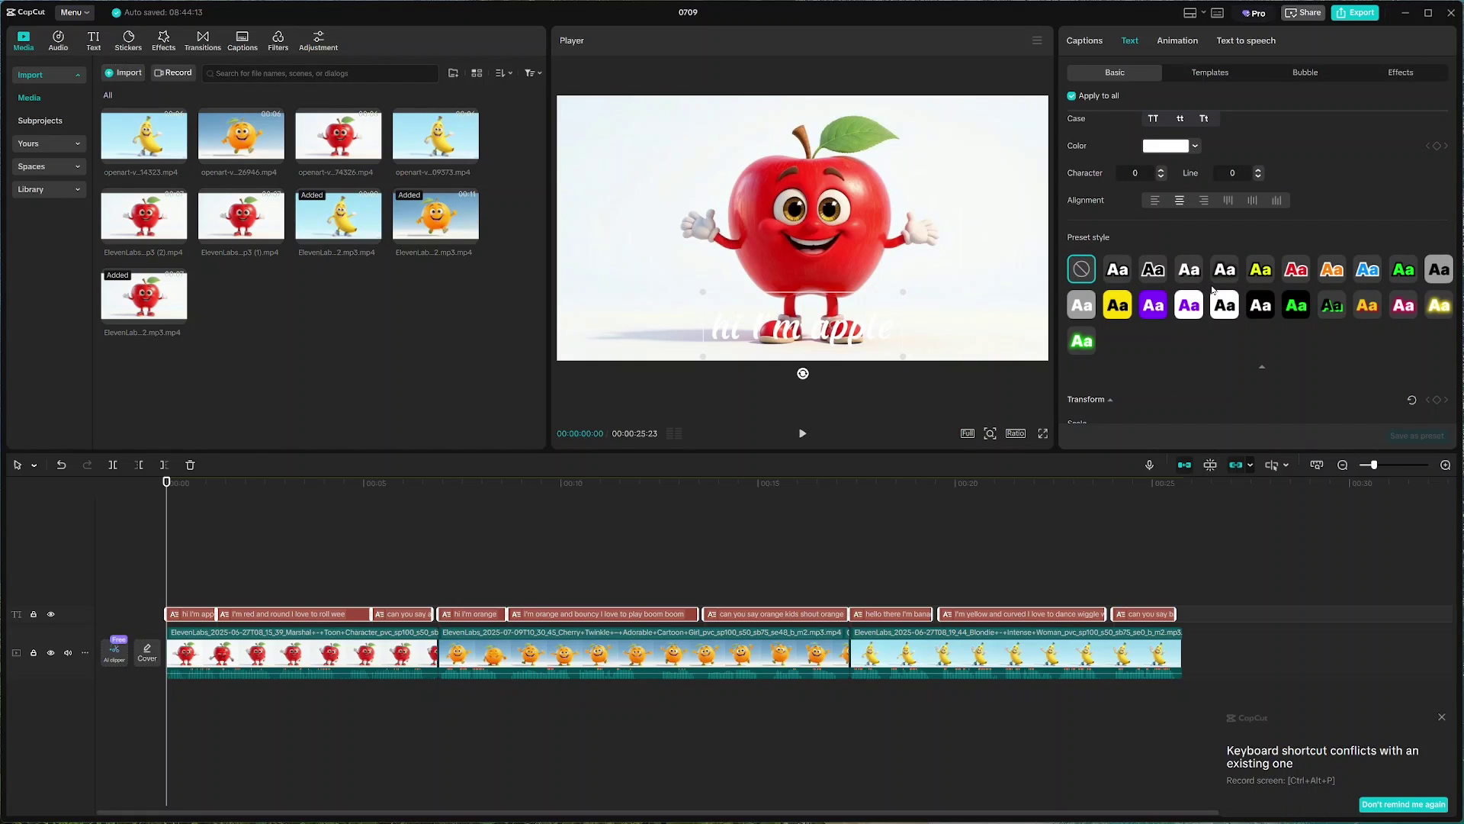
pyautogui.scroll(-5, 1212, 289)
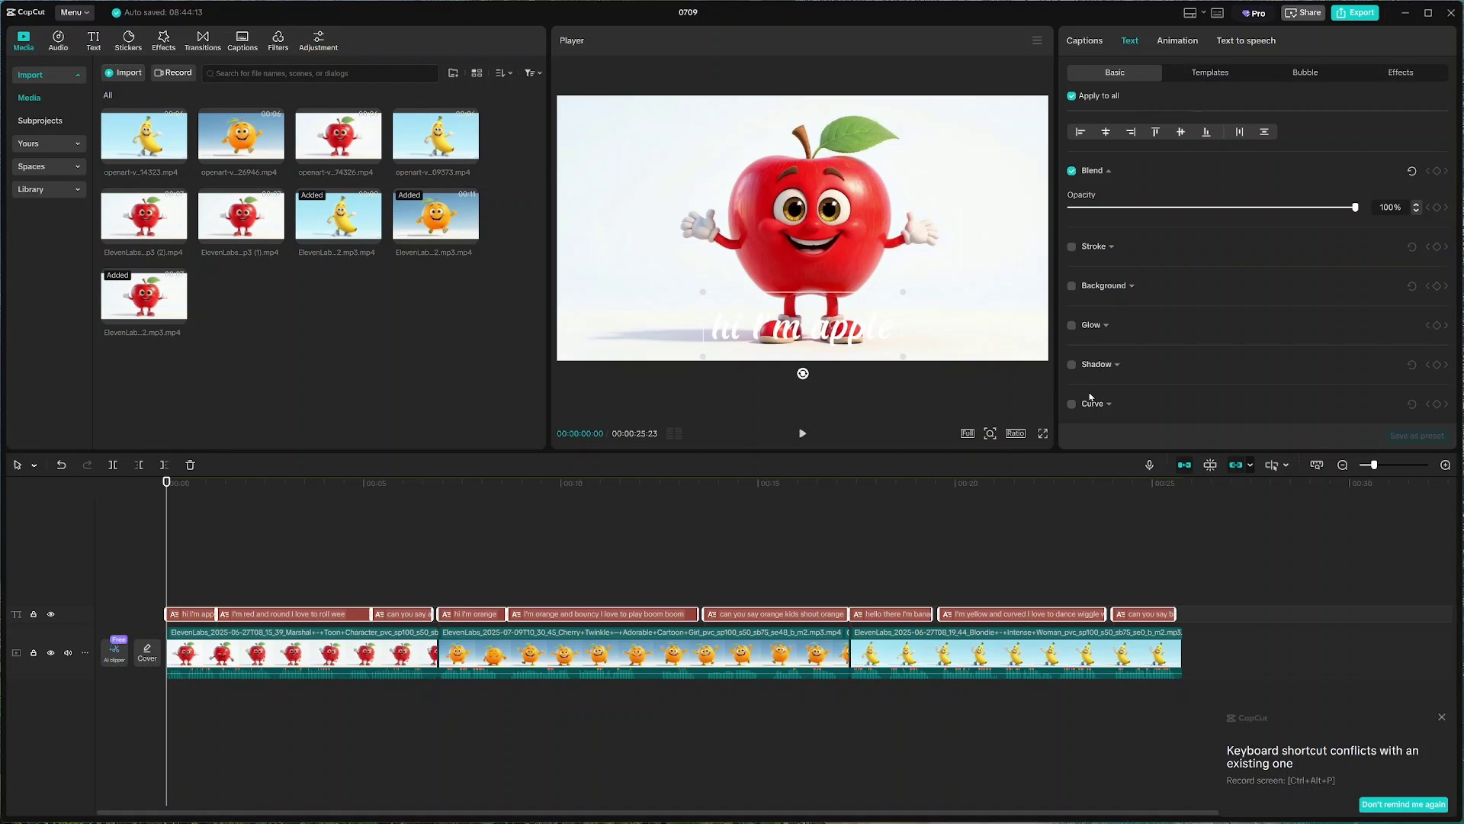
pyautogui.scroll(10, 1111, 350)
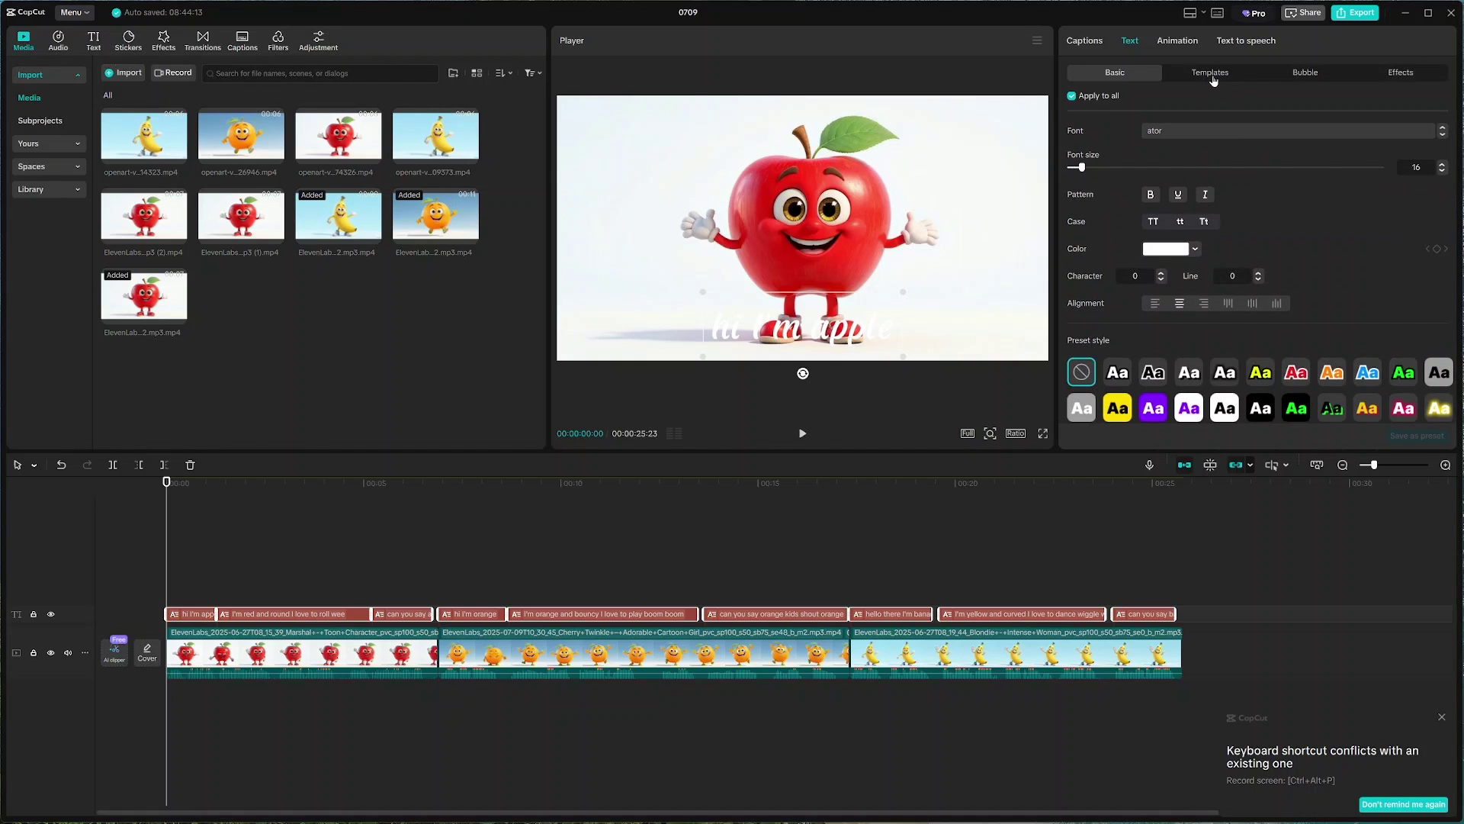
pyautogui.click(1213, 78)
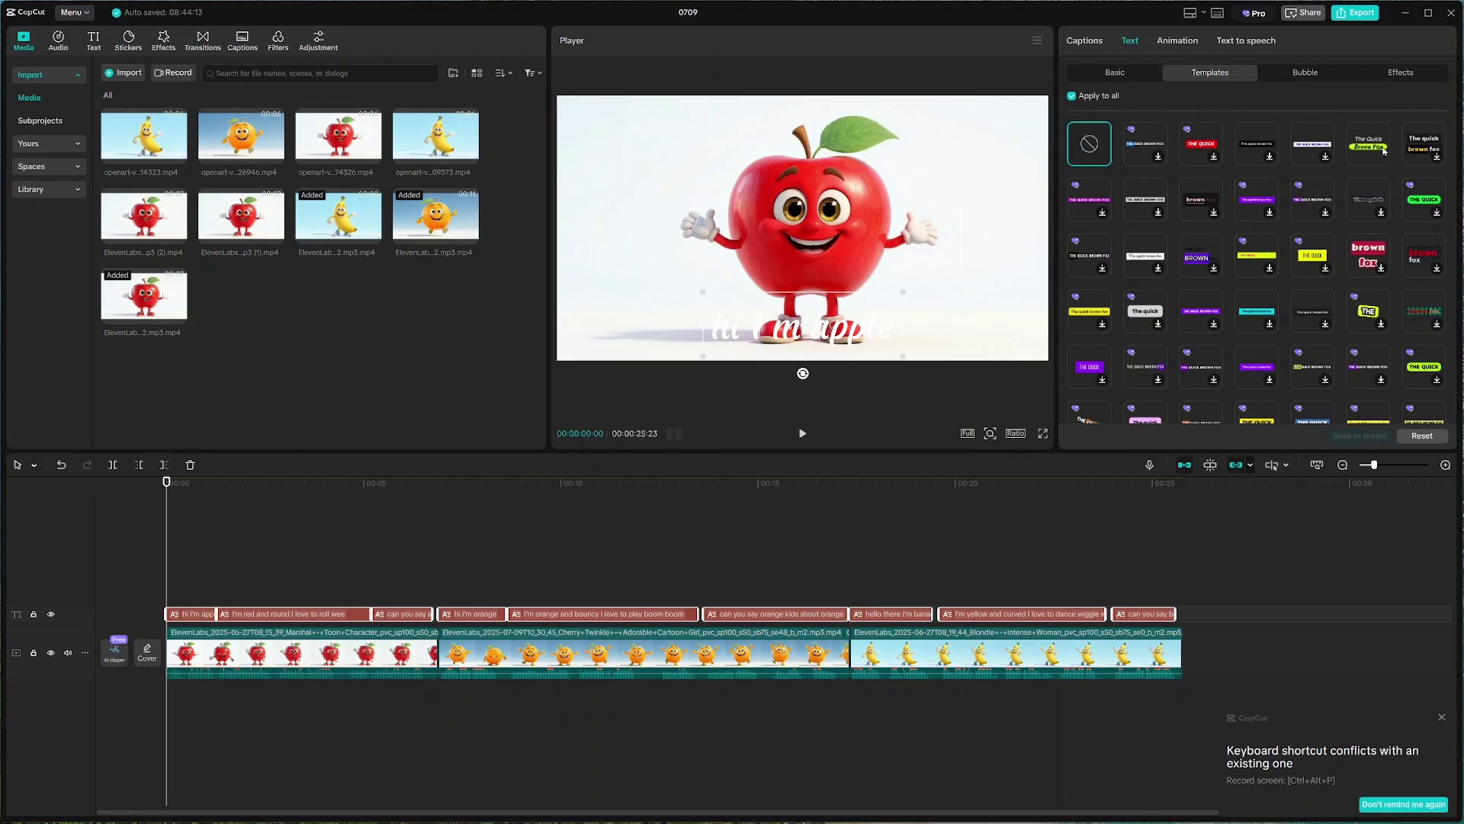
pyautogui.click(1361, 355)
pyautogui.click(200, 616)
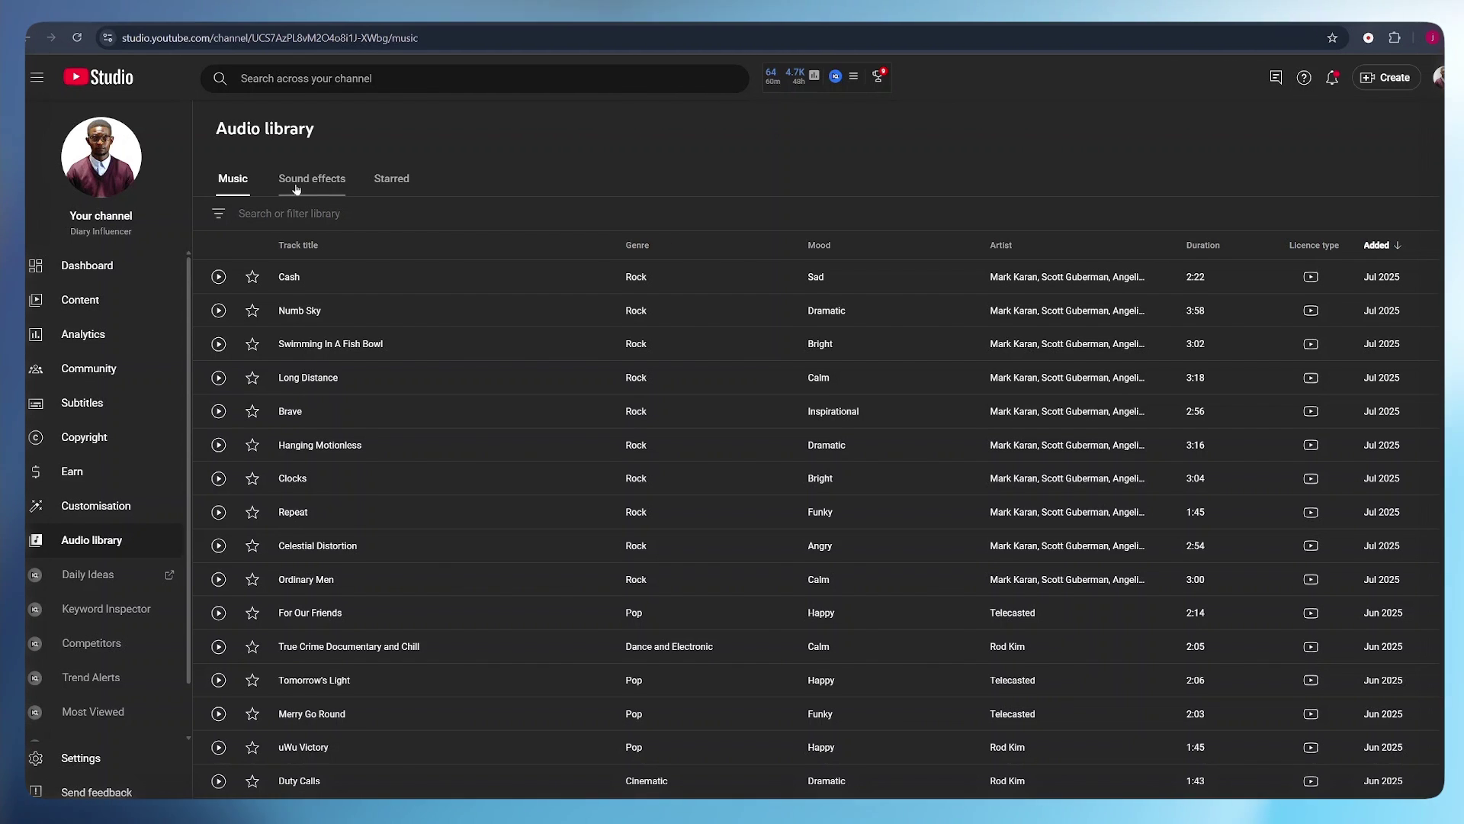
# - Filter the music library for kids and download the Banjo Doops track
pyautogui.click(229, 216)
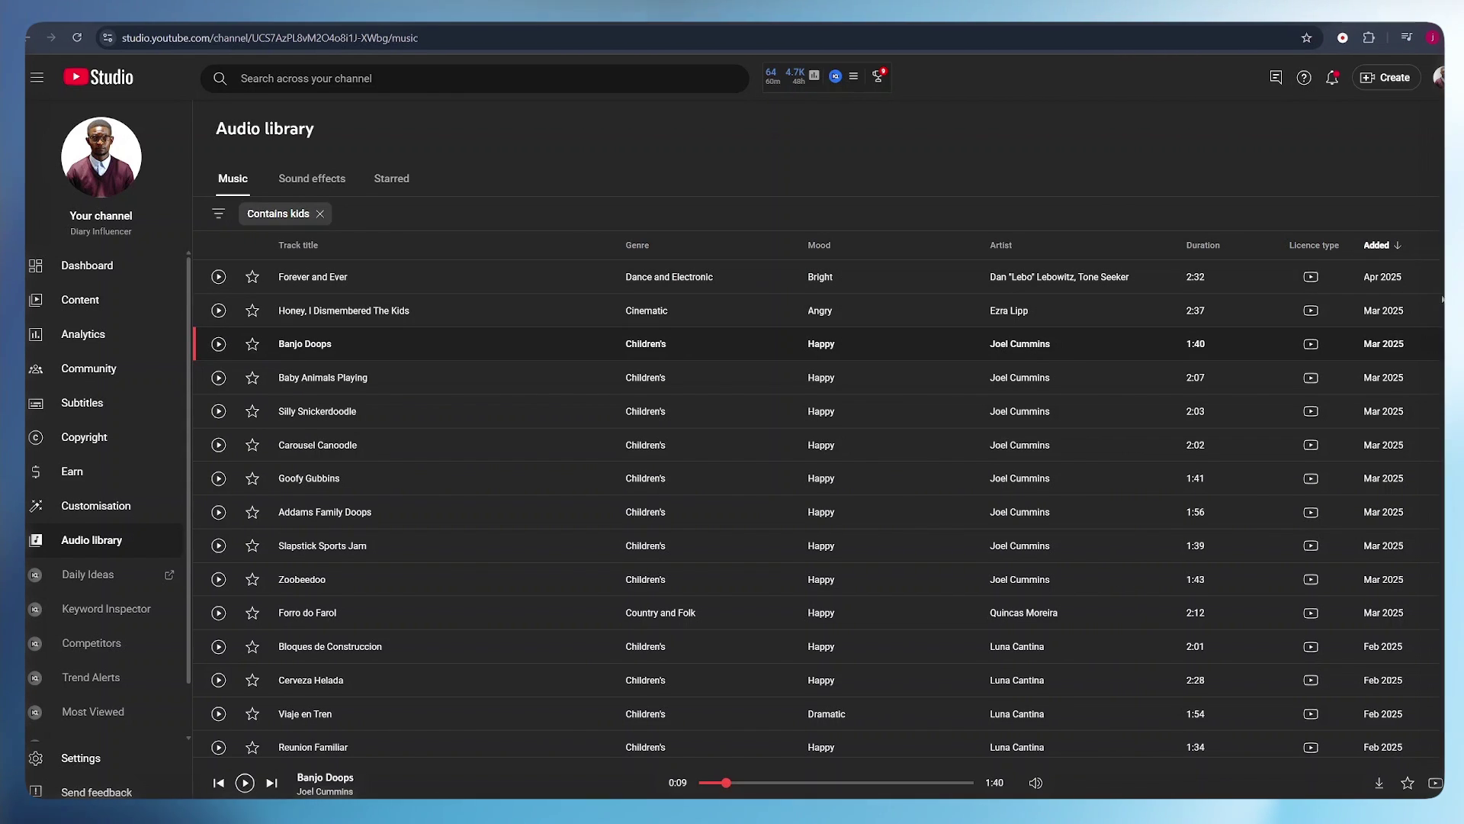
pyautogui.moveTo(1401, 349)
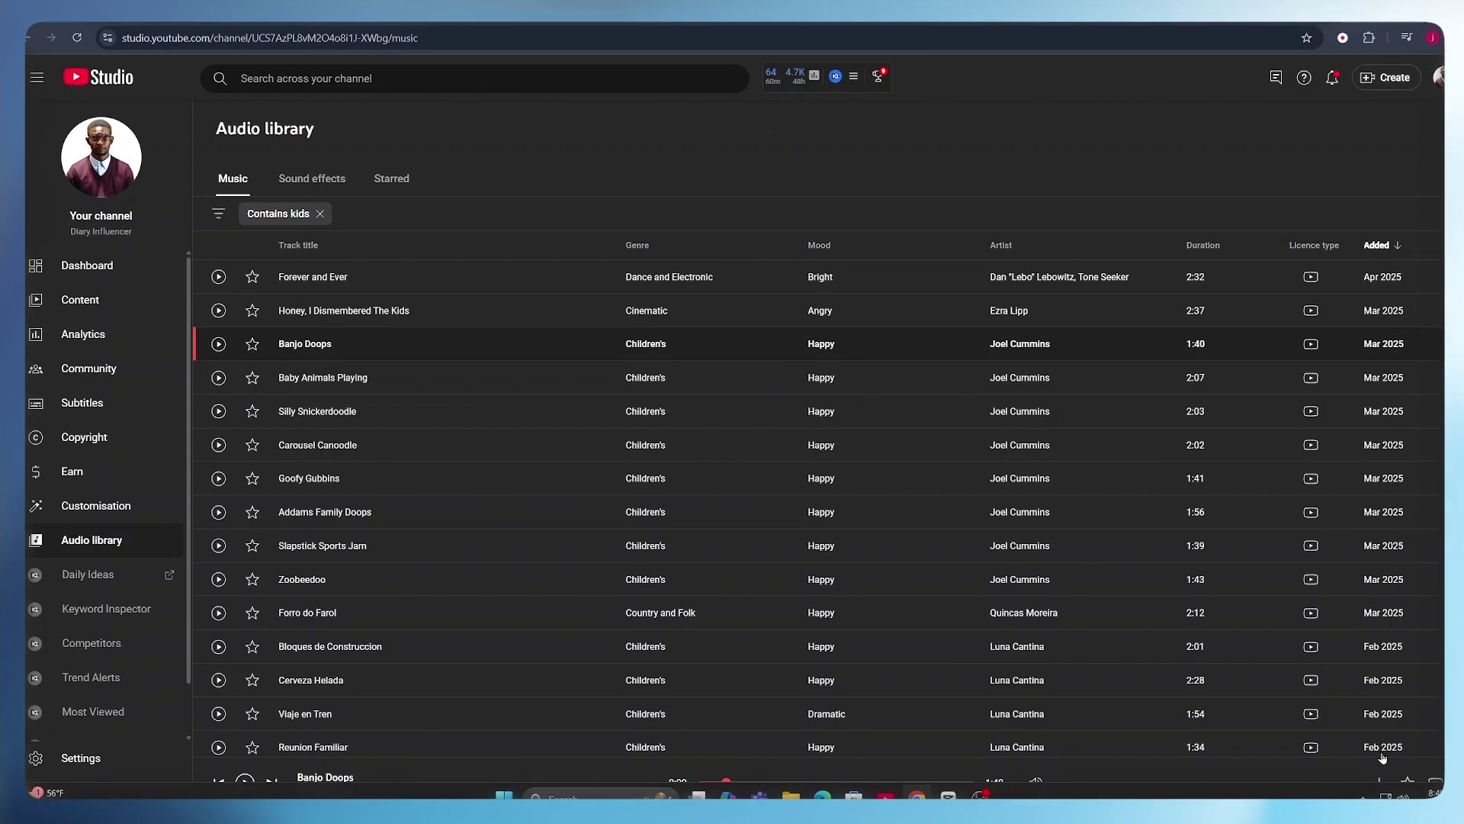
pyautogui.click(1380, 783)
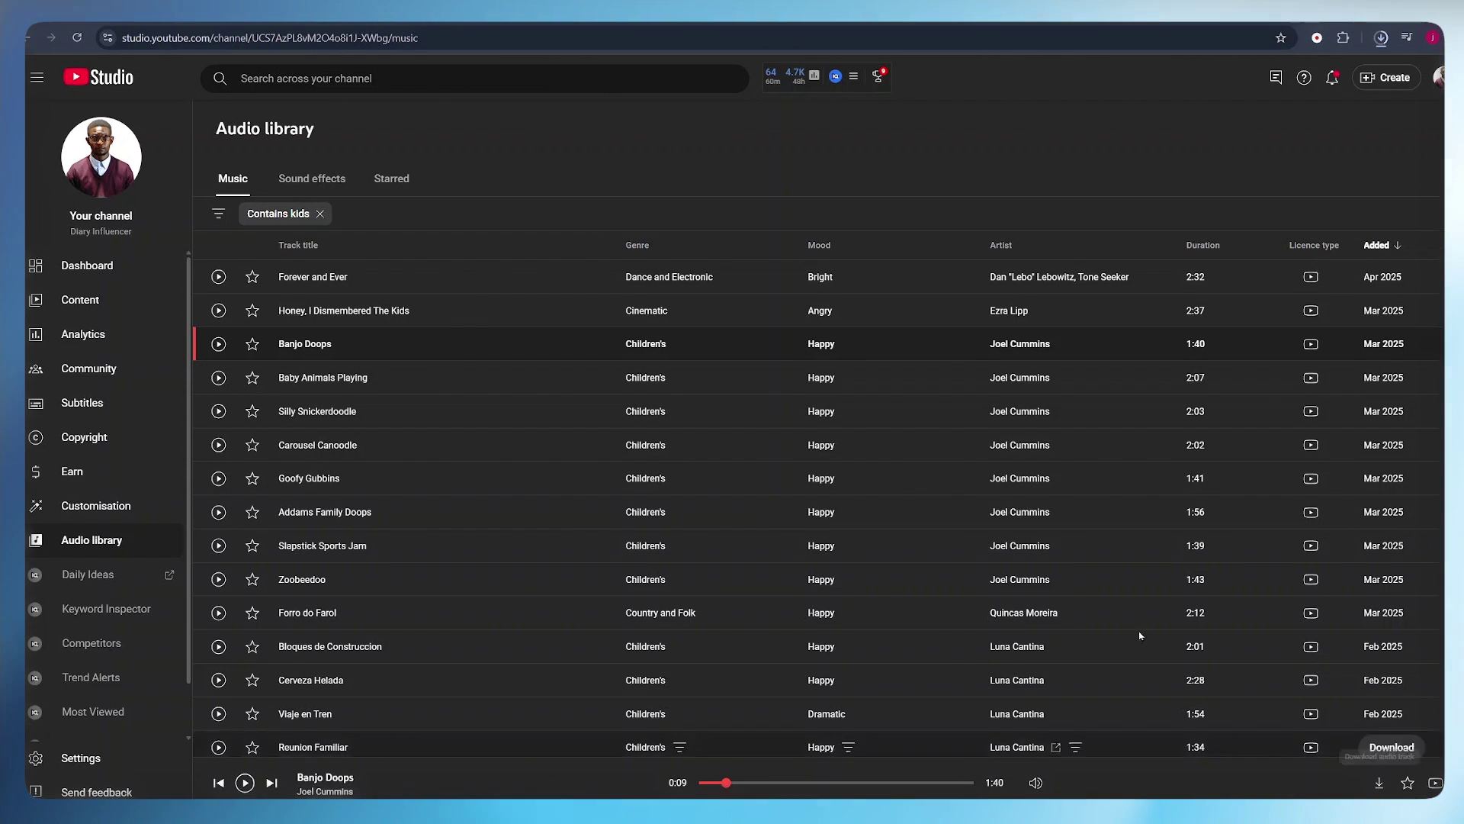
pyautogui.click(327, 179)
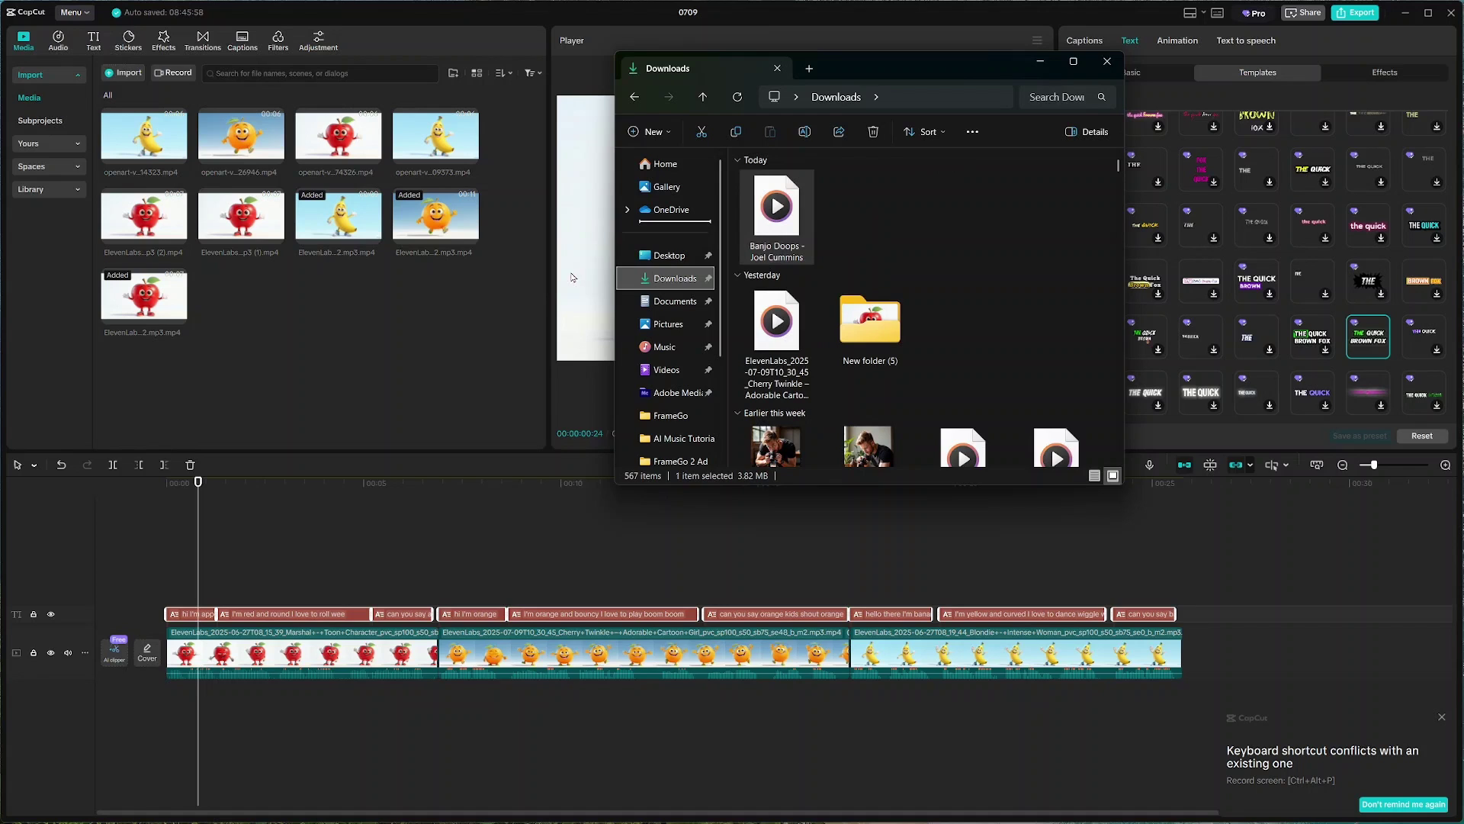
# - Import Banjo Doops, lay it under the fruit clips, and trim it to the video's end
pyautogui.moveTo(776, 217); pyautogui.dragTo(408, 337)
pyautogui.moveTo(222, 441); pyautogui.dragTo(160, 706)
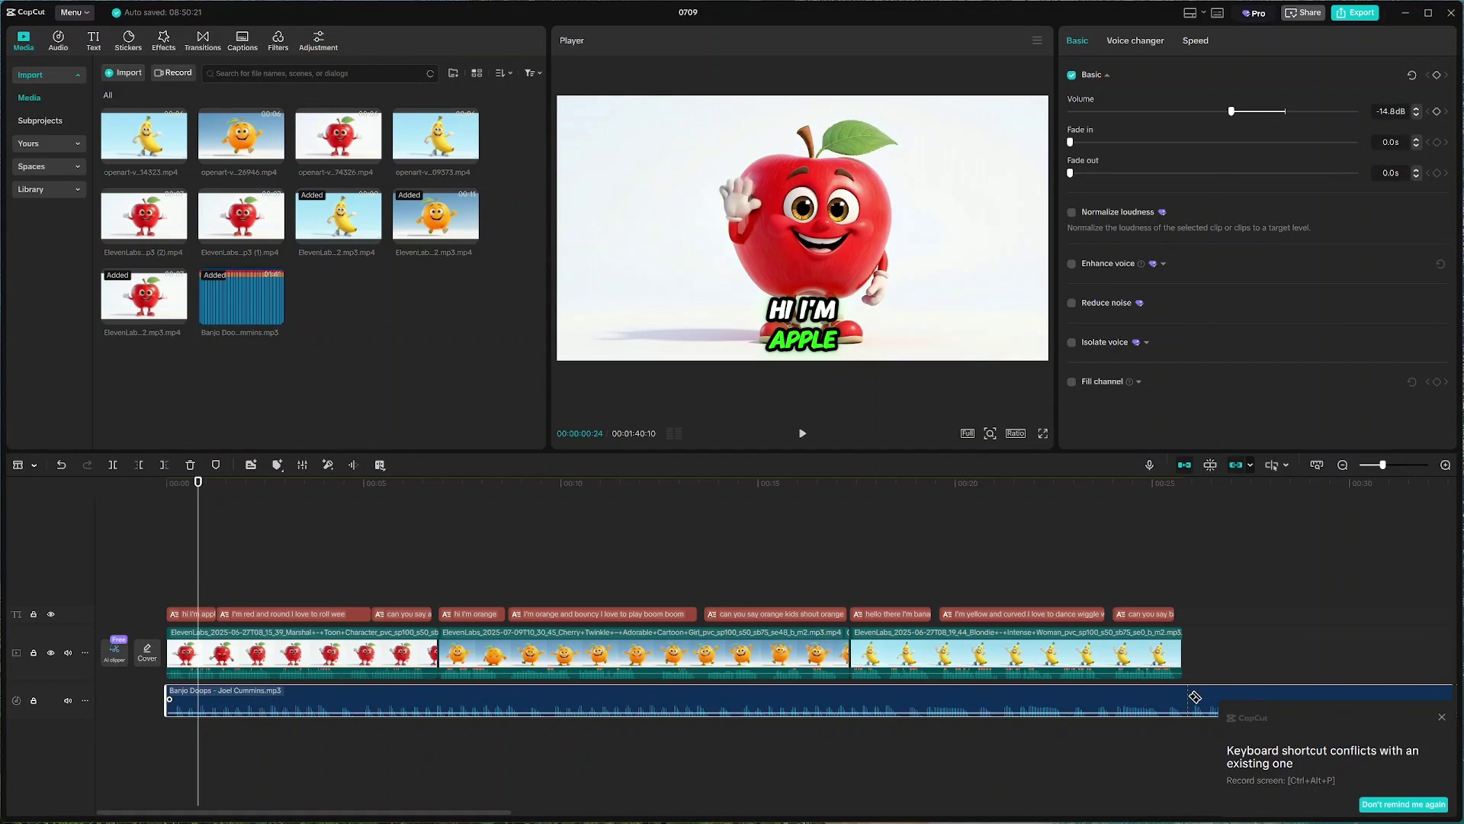
pyautogui.moveTo(1194, 697); pyautogui.dragTo(1183, 697)
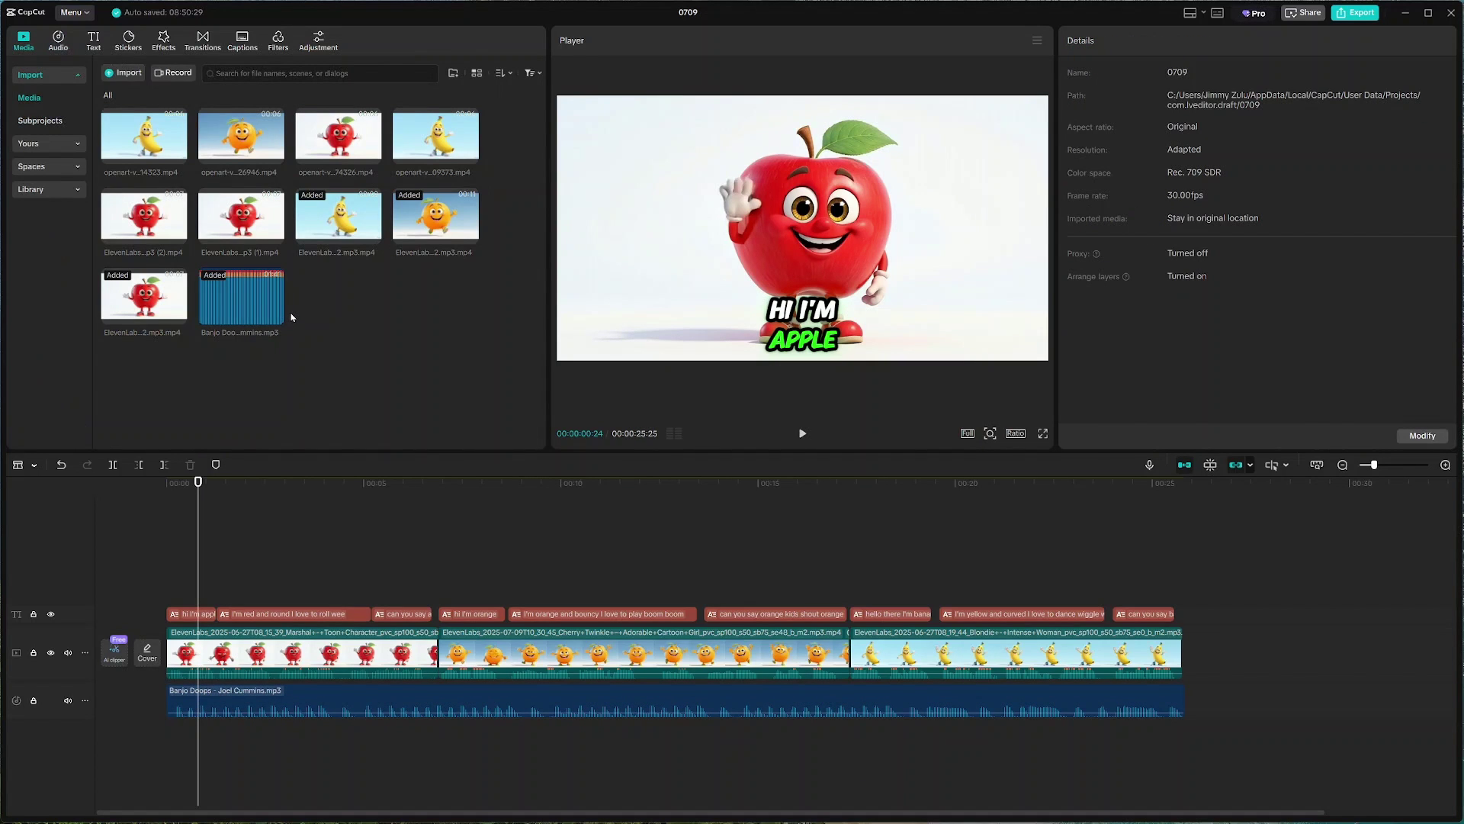
# - Search sound effects for 'bounce', add Cartoon bouncing sound 2 to the timeline, and play to check timing
pyautogui.click(60, 47)
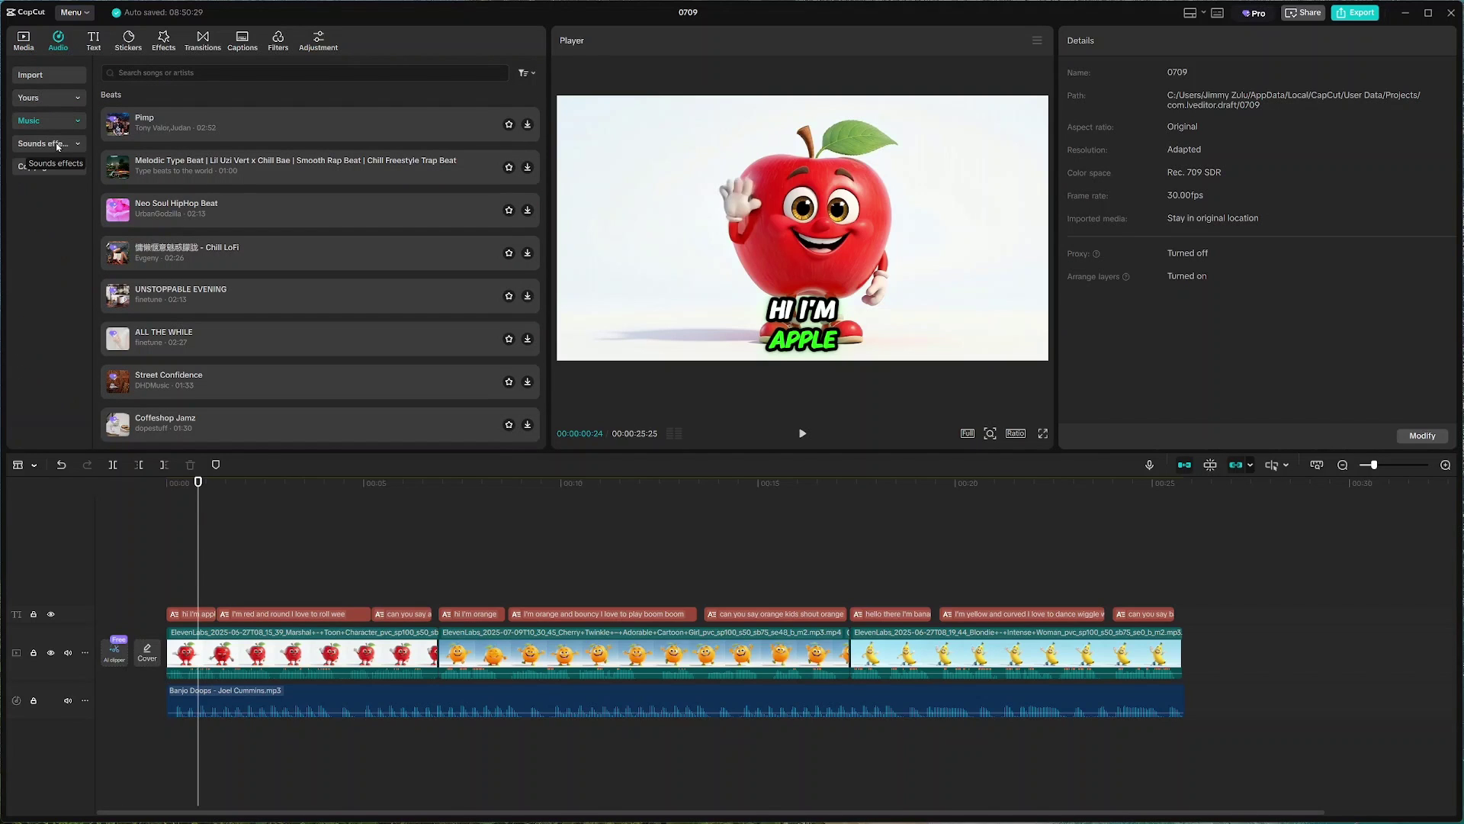
pyautogui.click(57, 145)
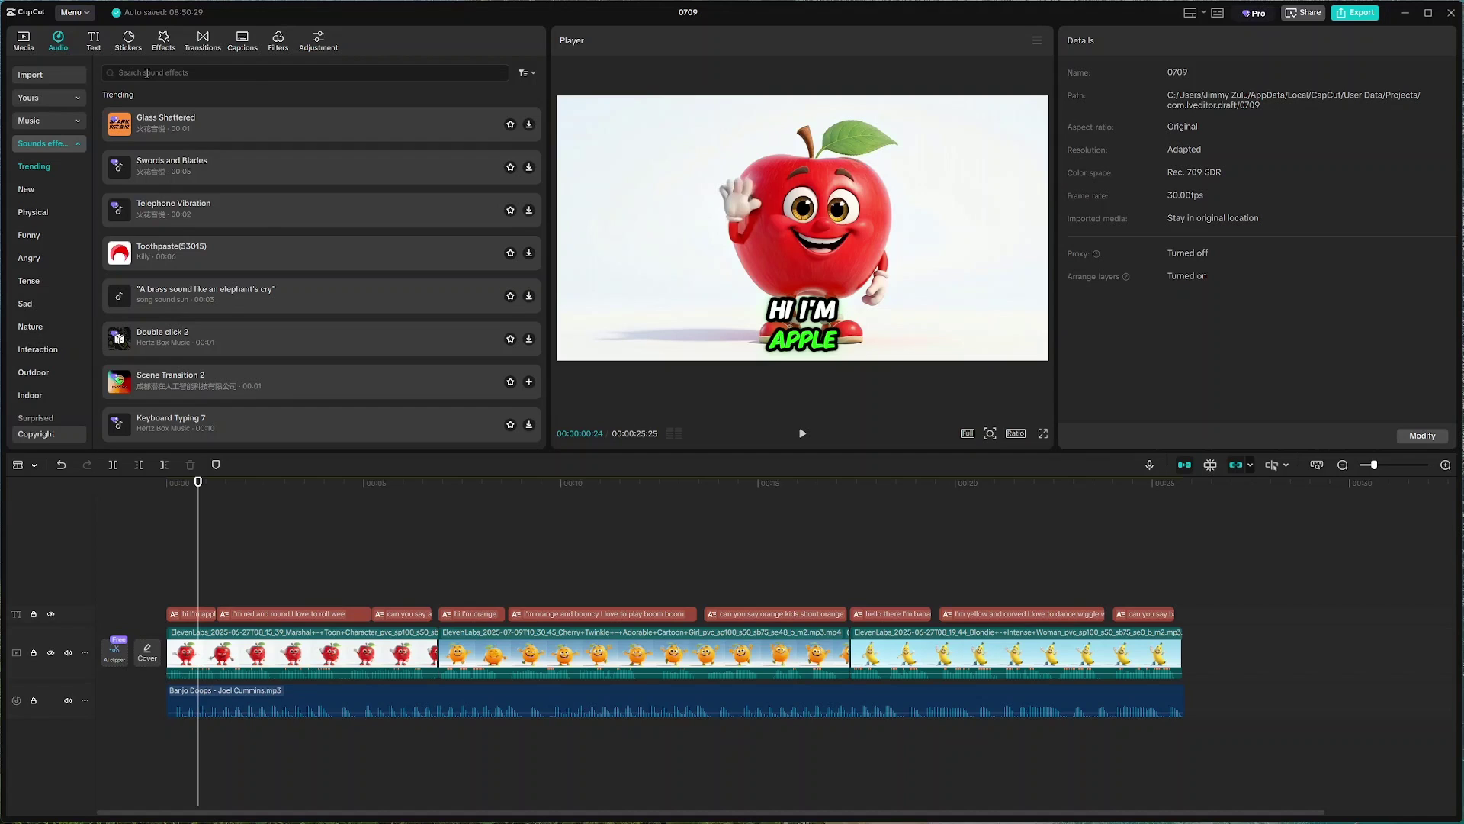
pyautogui.click(147, 73)
pyautogui.write('bounce')
pyautogui.press('Return')
pyautogui.click(166, 107)
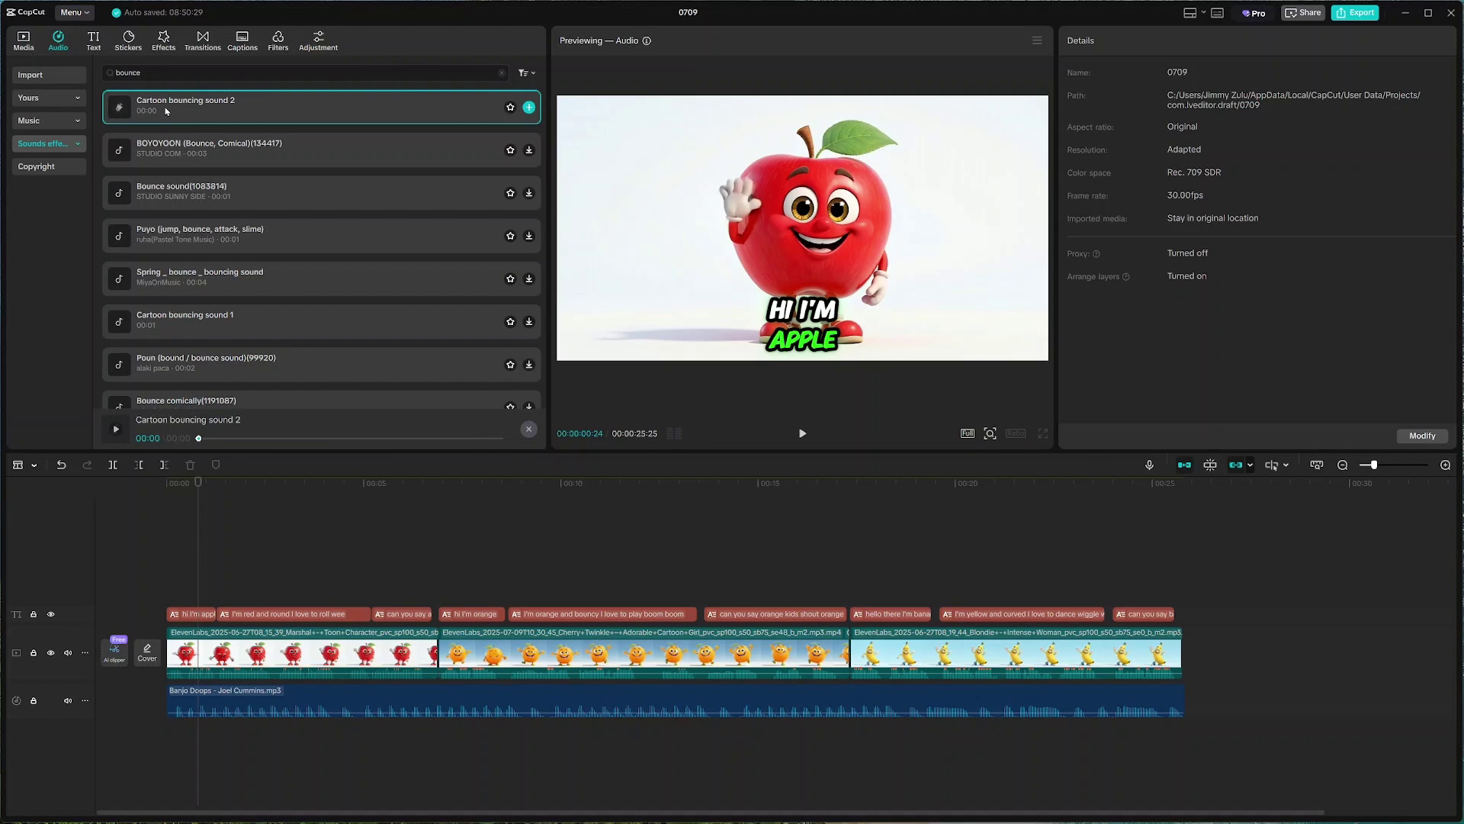
pyautogui.moveTo(166, 111); pyautogui.dragTo(187, 744)
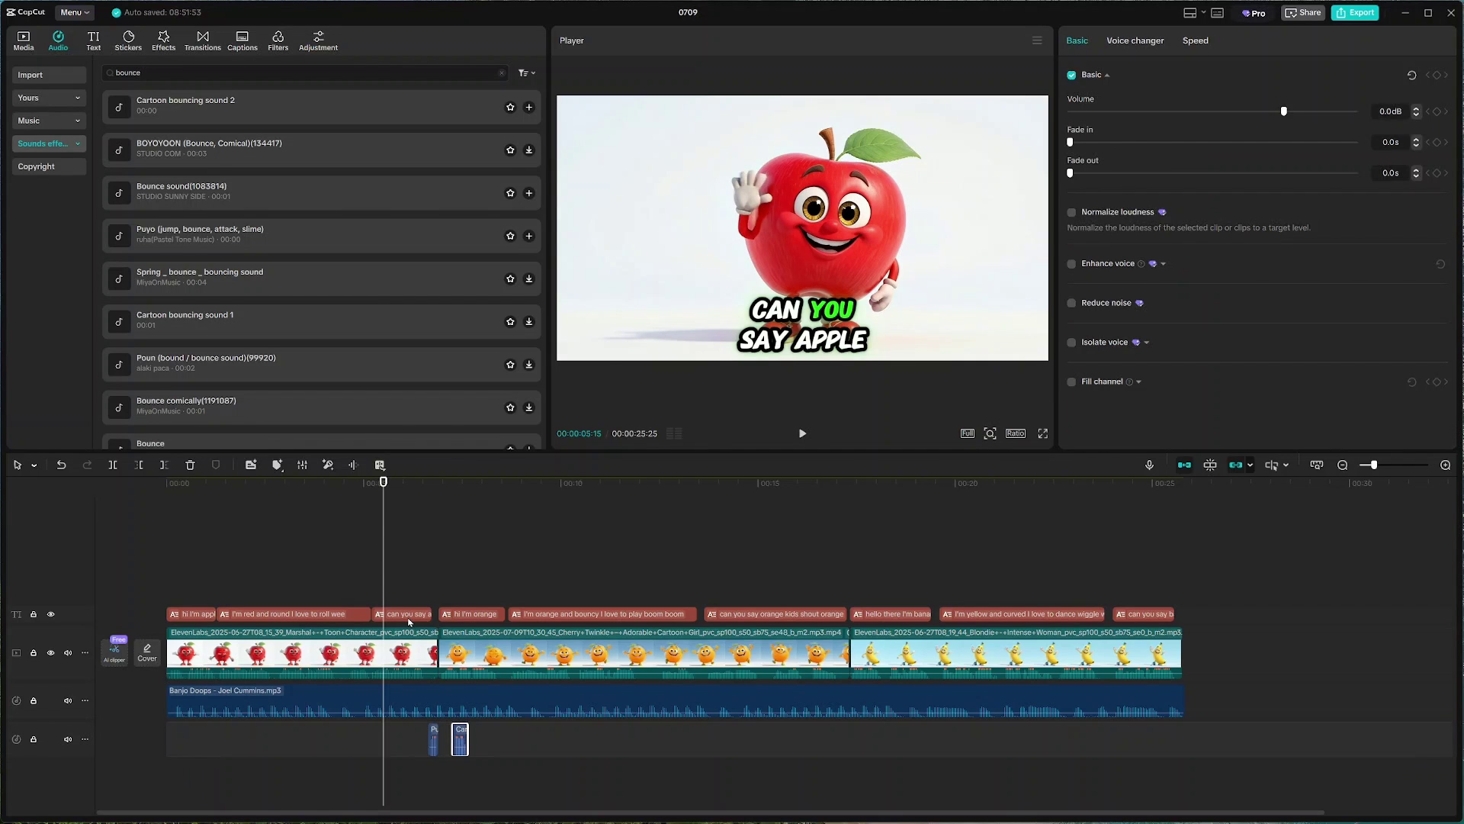
pyautogui.press('space')
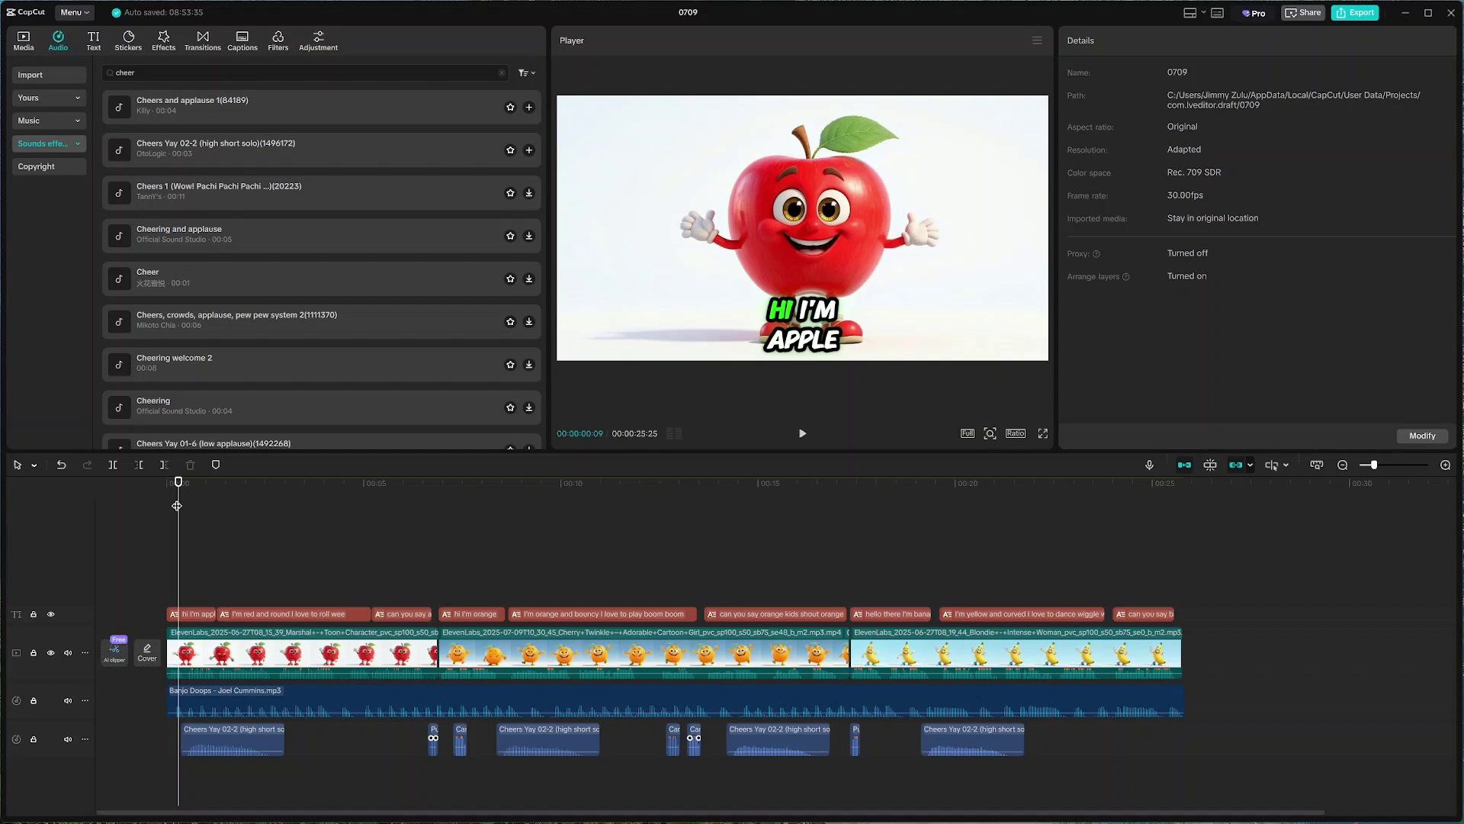
pyautogui.click(203, 40)
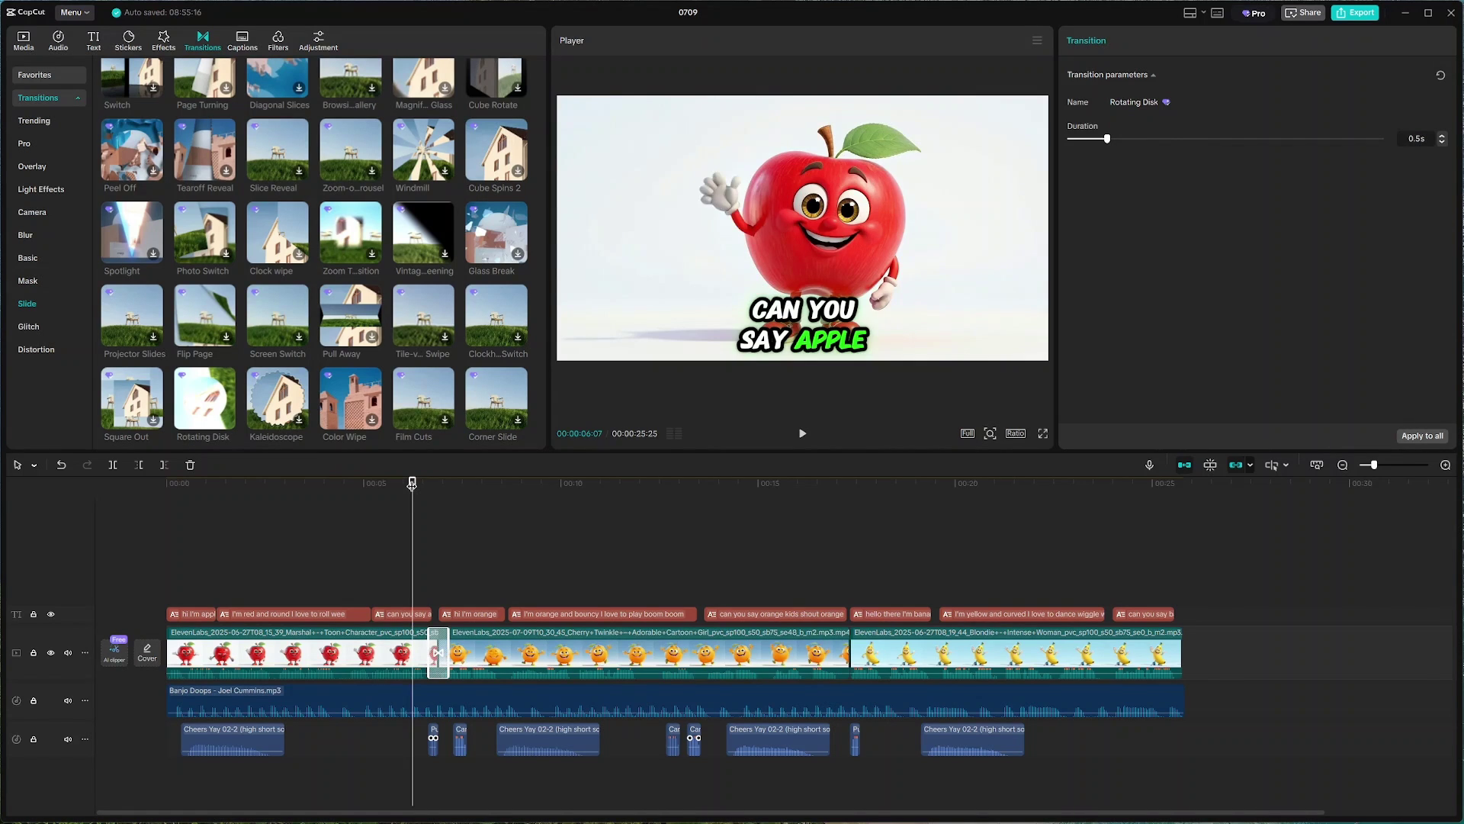
# - Play back the timeline to preview the 0.5s Rotating Disk transition
pyautogui.press('space')
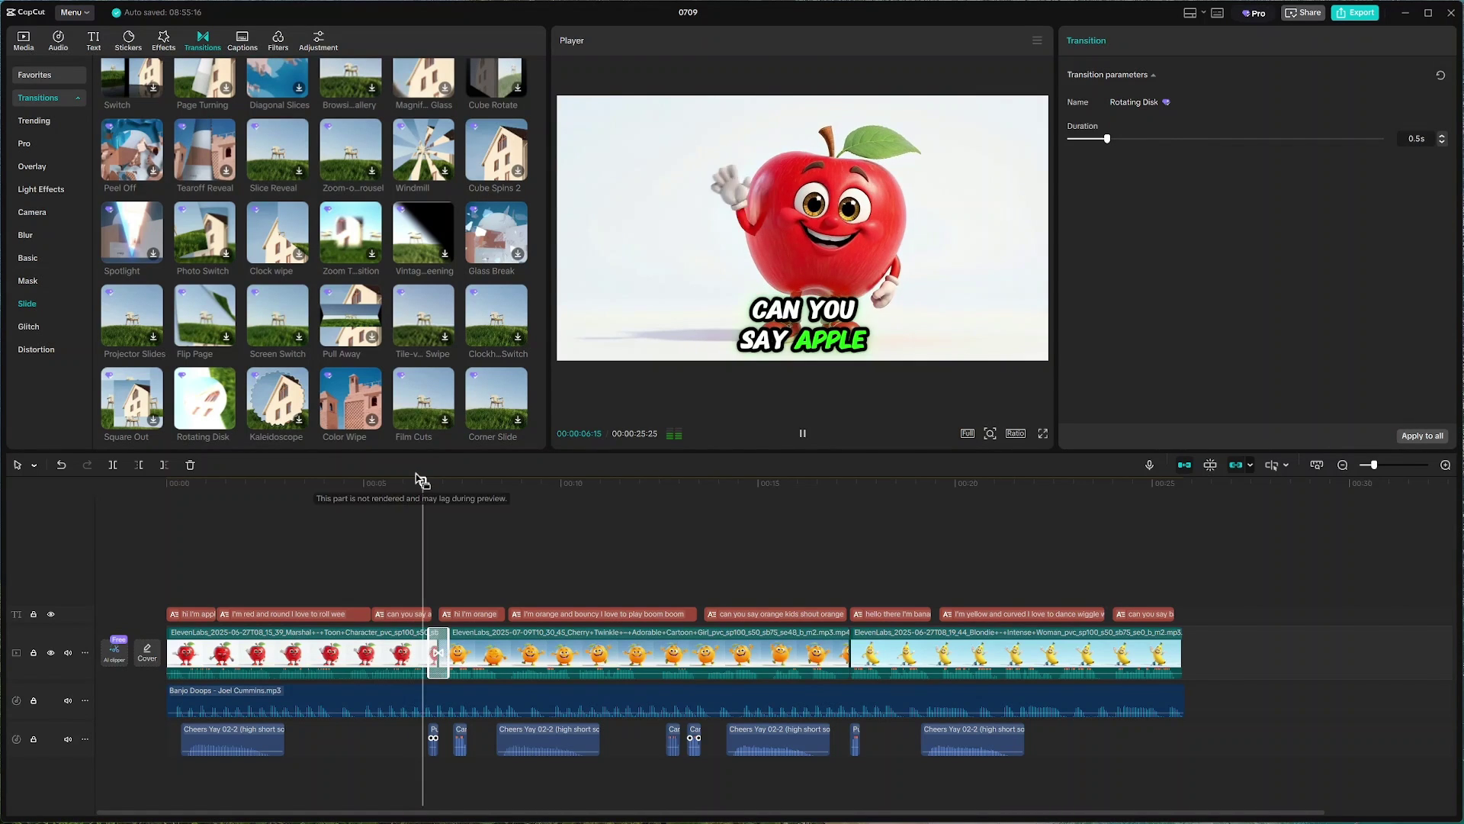